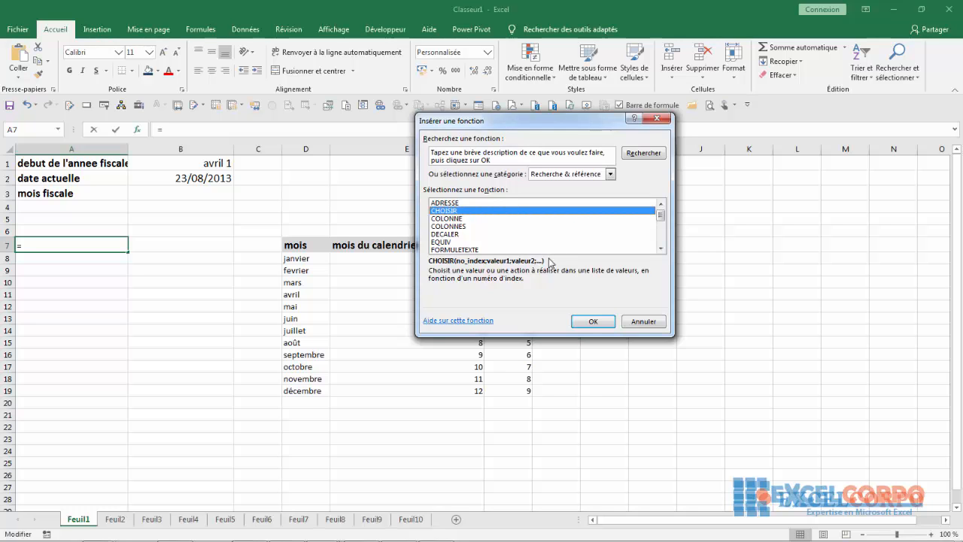
pyautogui.click(594, 322)
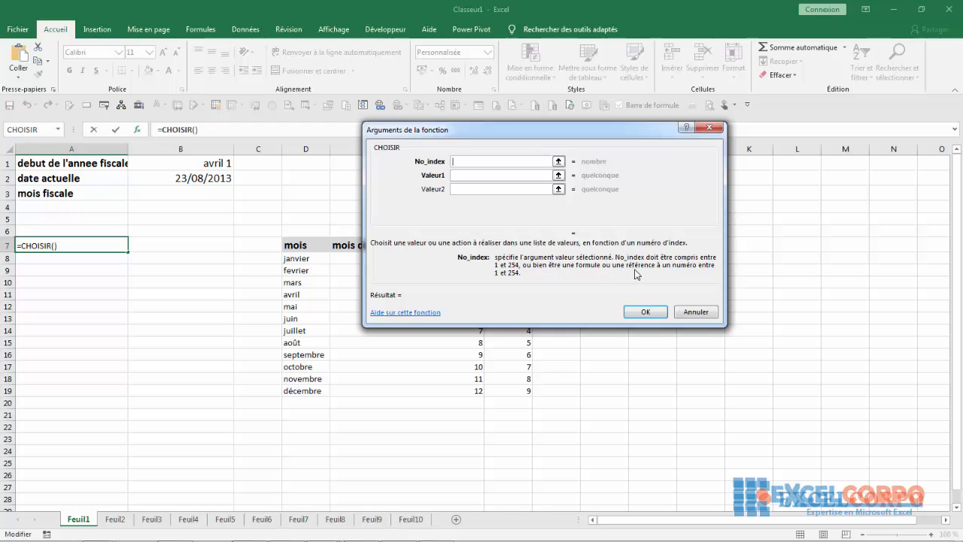
pyautogui.click(457, 181)
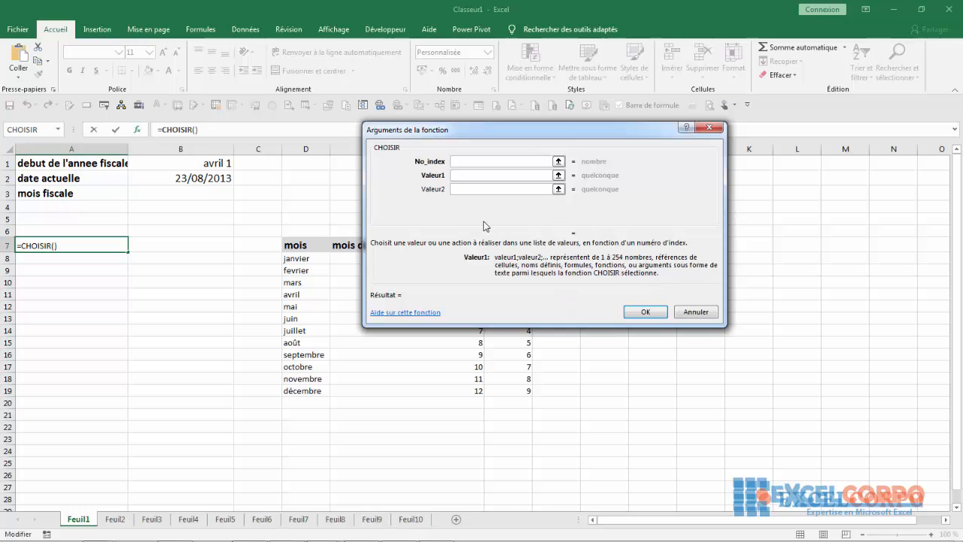
pyautogui.click(455, 201)
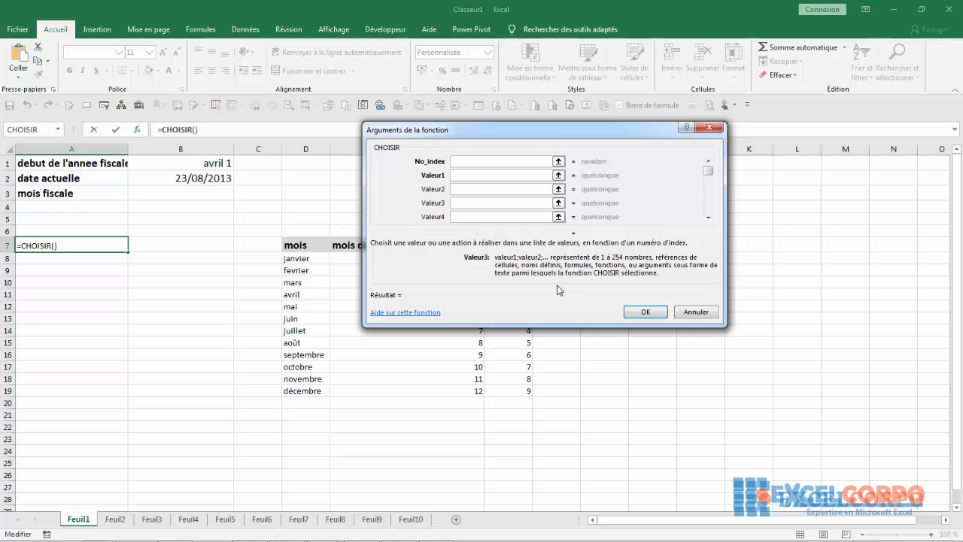
pyautogui.click(456, 162)
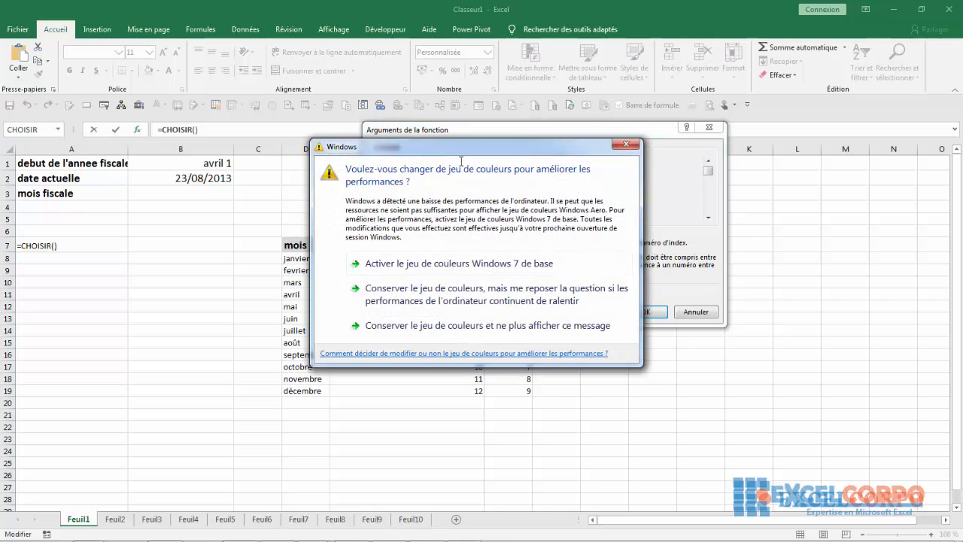
pyautogui.click(626, 144)
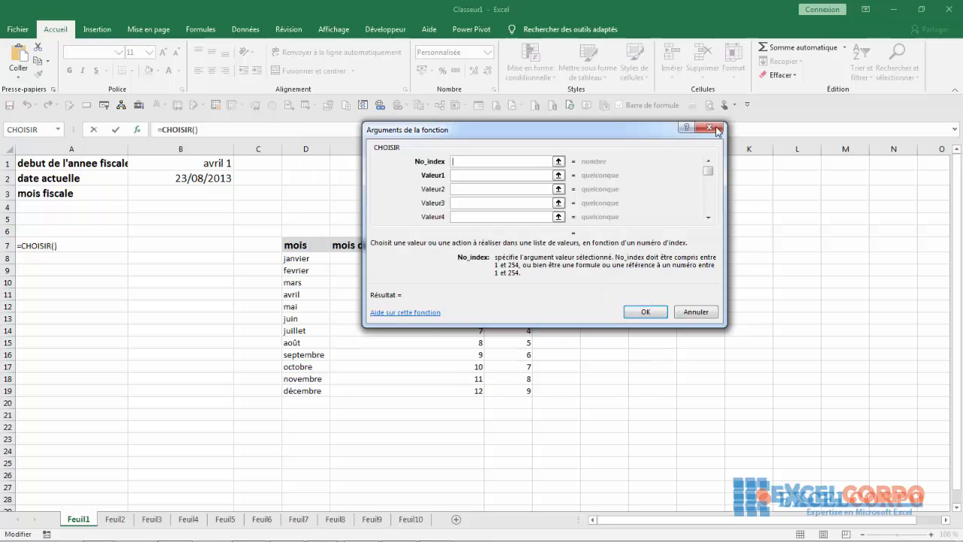
pyautogui.click(709, 127)
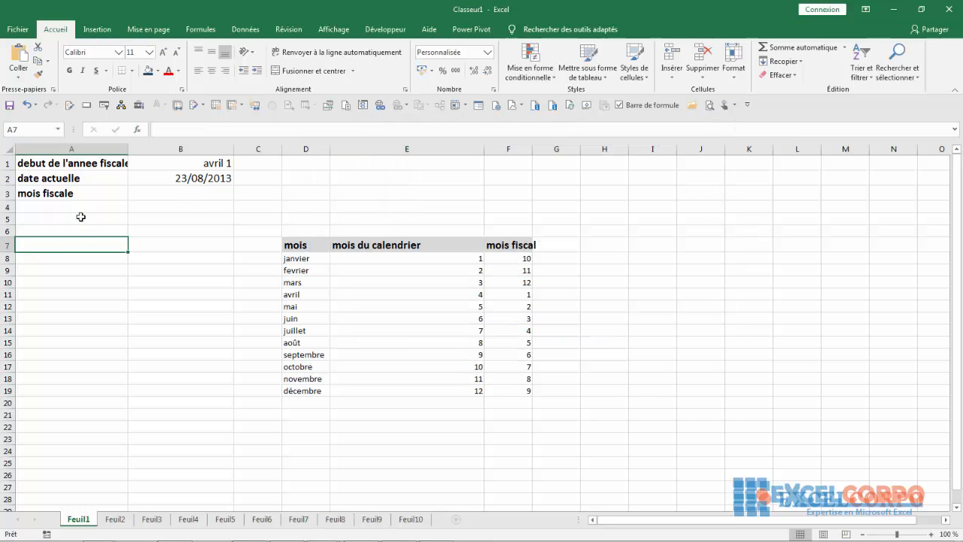
# Enter the formula =CHOISIR(2;"grand";"moyen";"petit") in cell A7
pyautogui.write('=')
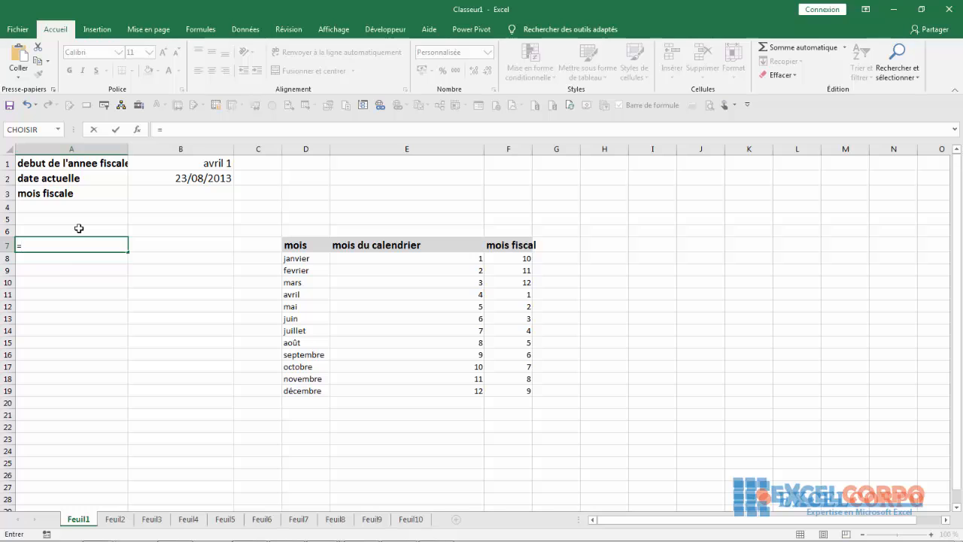
pyautogui.write('choi')
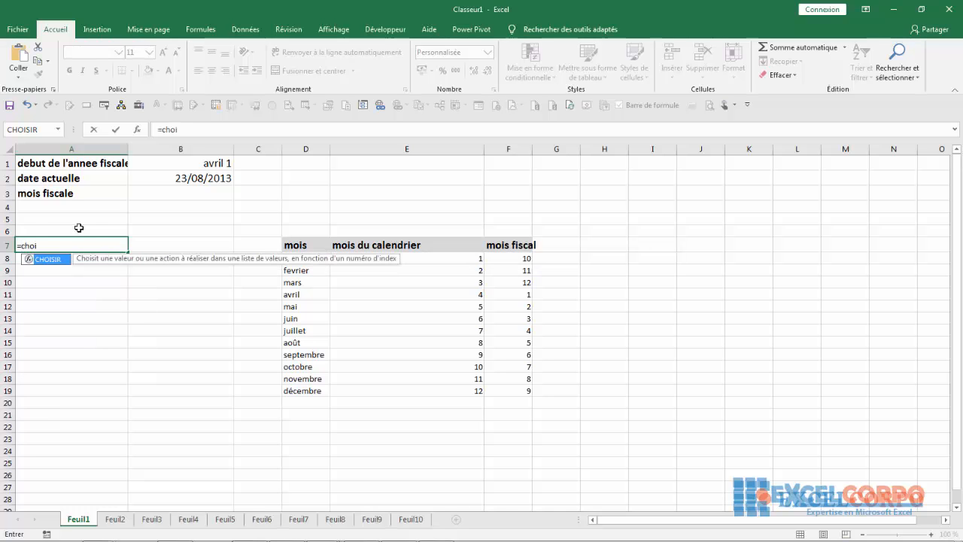
pyautogui.doubleClick(59, 261)
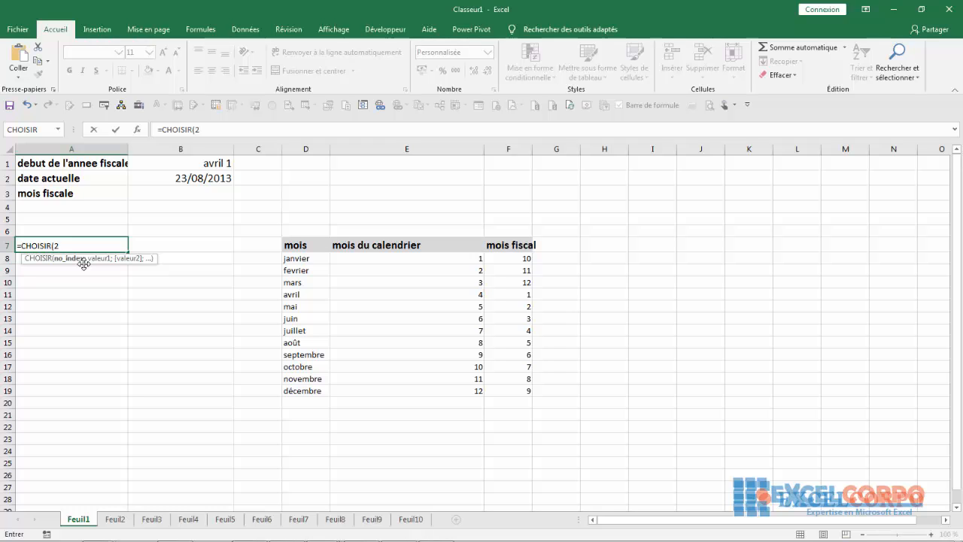
pyautogui.write(';')
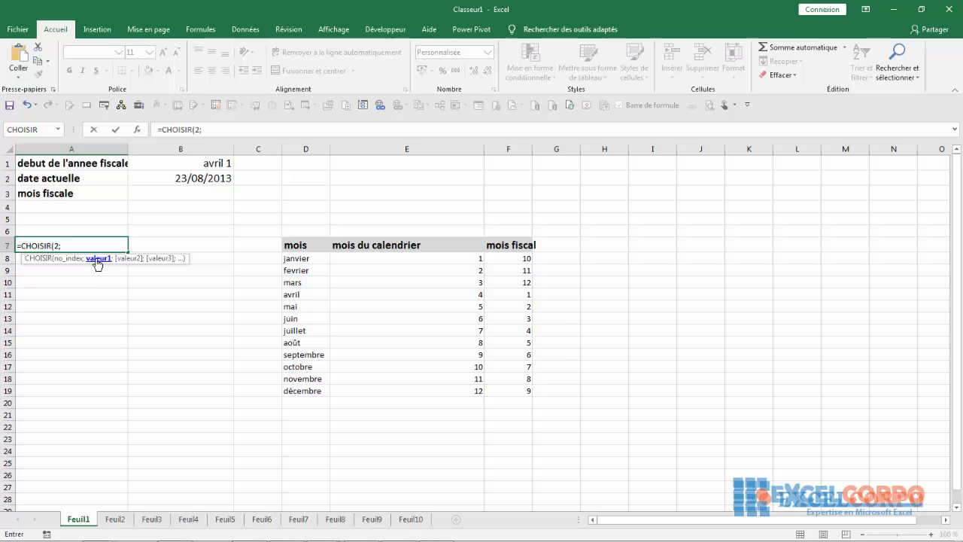
pyautogui.write('"grand";"')
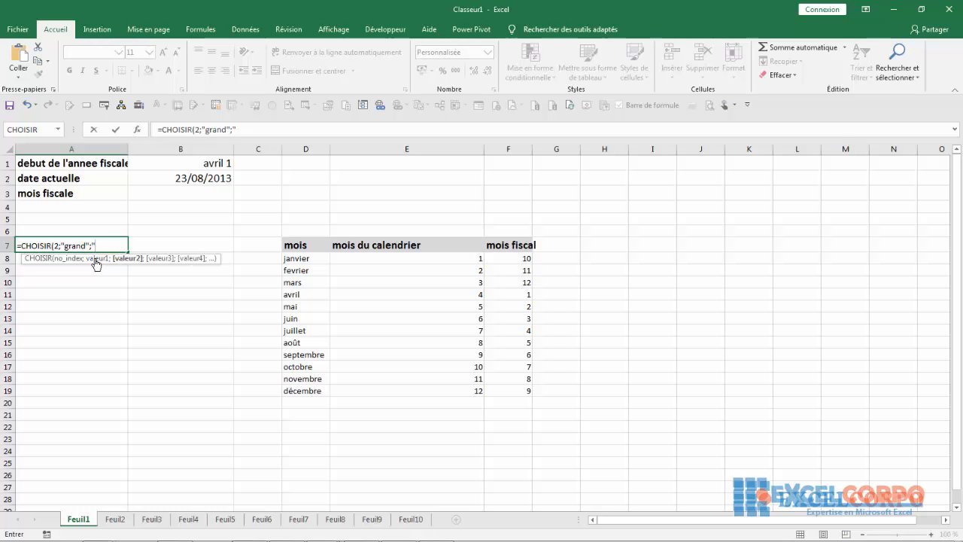
pyautogui.write('moyen";"peti')
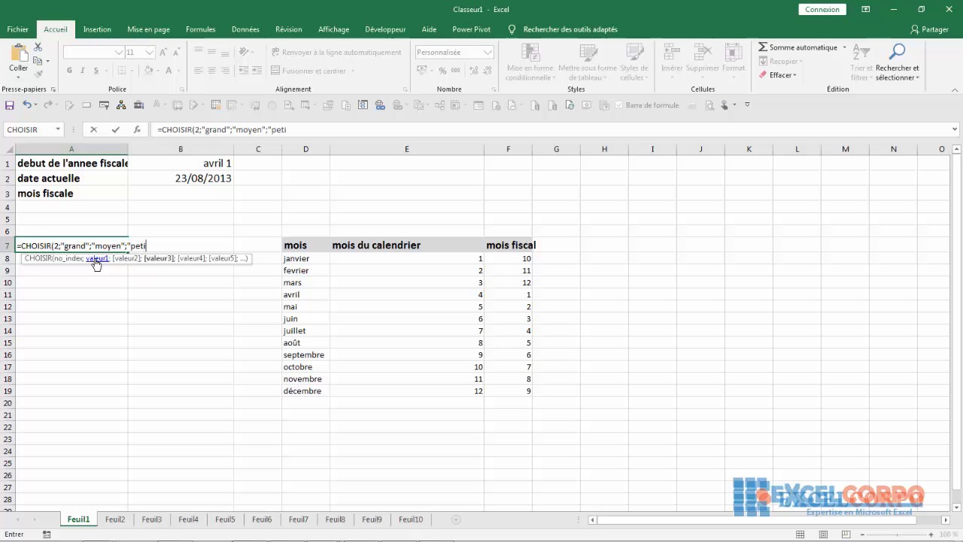
pyautogui.write('t")')
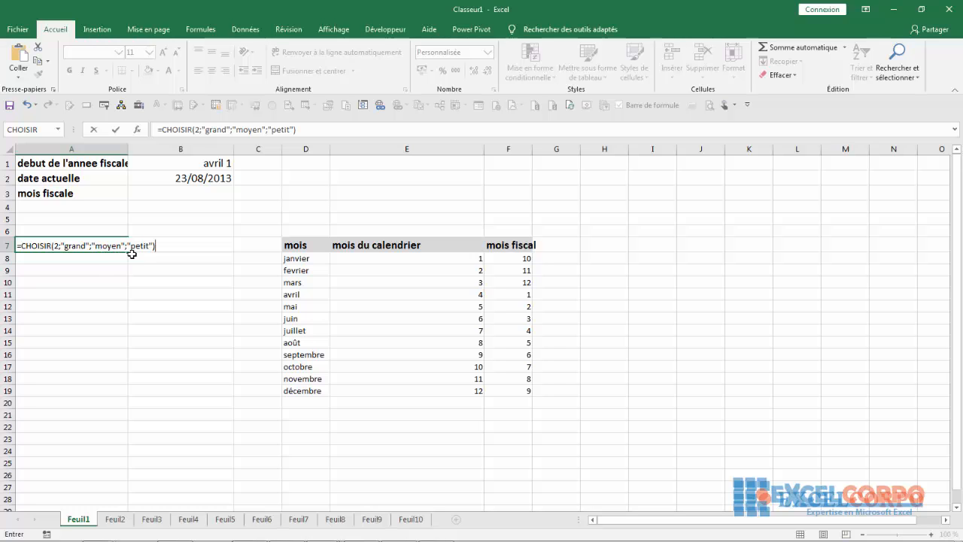
pyautogui.press('Return')
# Try replacing the "grand" argument of the CHOISIR formula in A7 with the range D8:D9
pyautogui.click(50, 242)
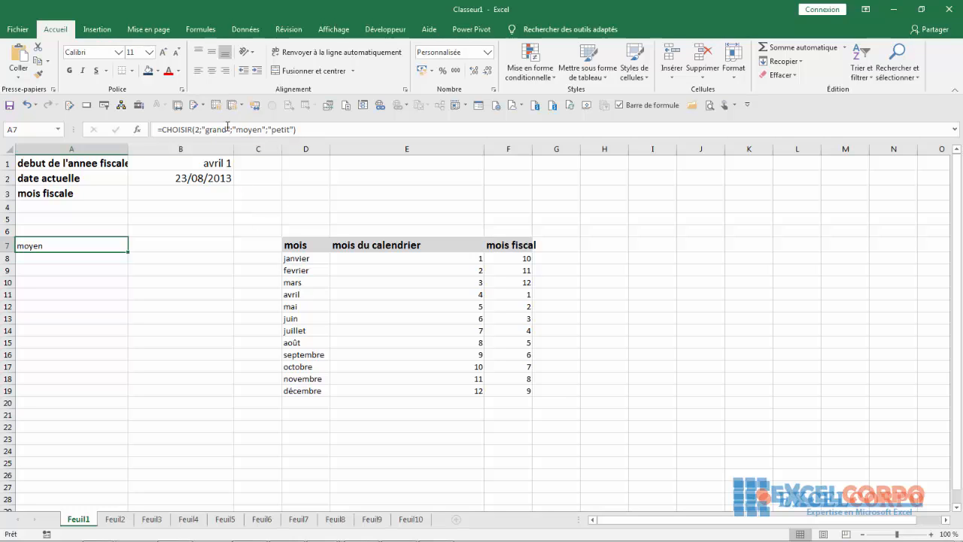
pyautogui.click(227, 127)
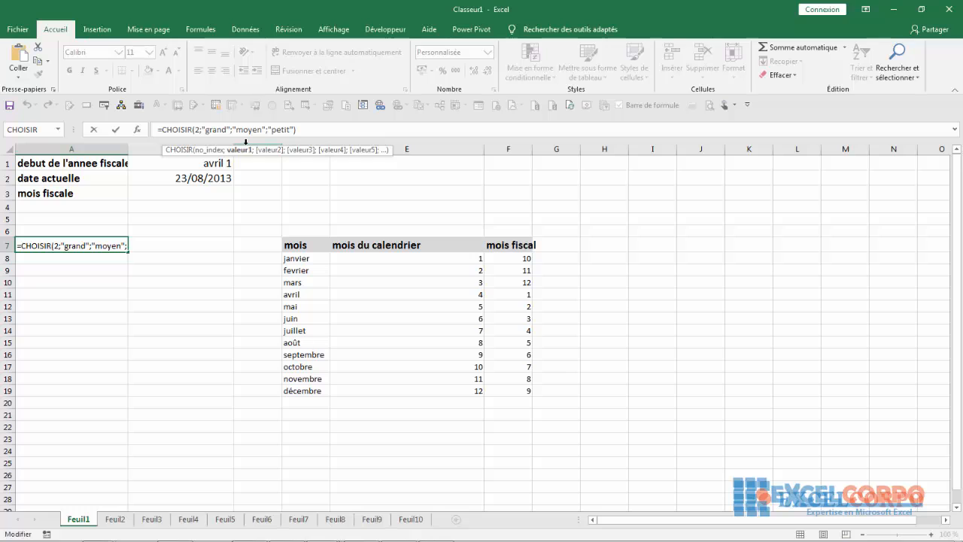
pyautogui.press('BackSpace')
pyautogui.press('BackSpace')
pyautogui.press('BackSpace')
pyautogui.press('BackSpace')
pyautogui.press('BackSpace')
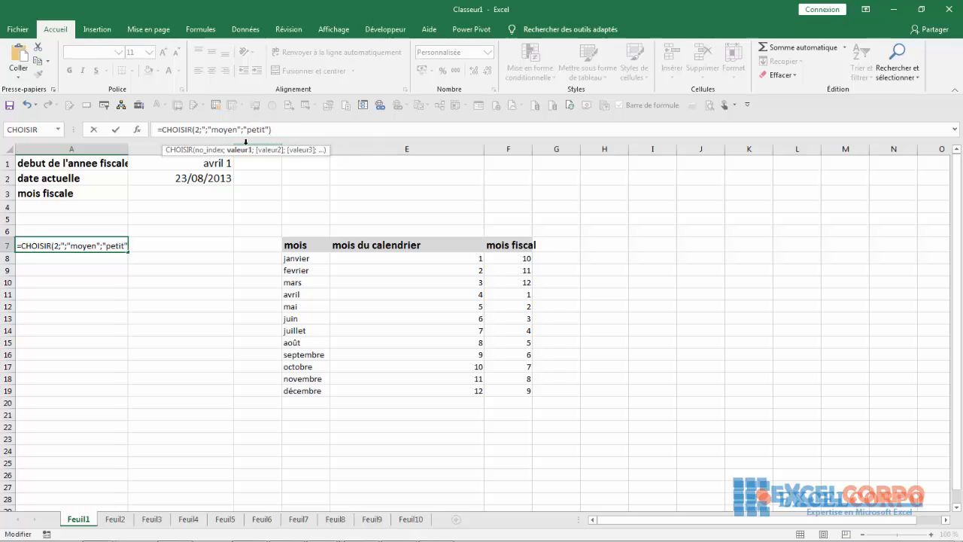
pyautogui.write('"')
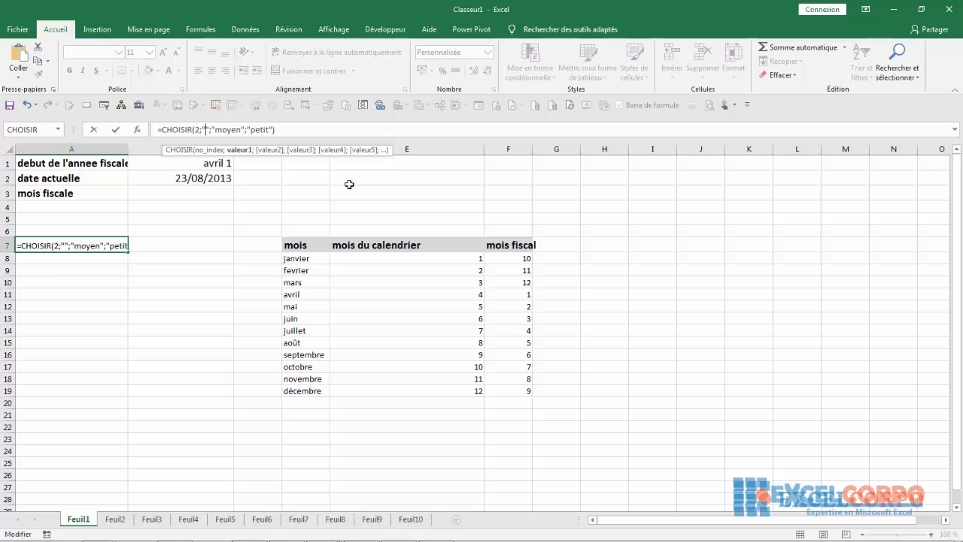
pyautogui.press('BackSpace')
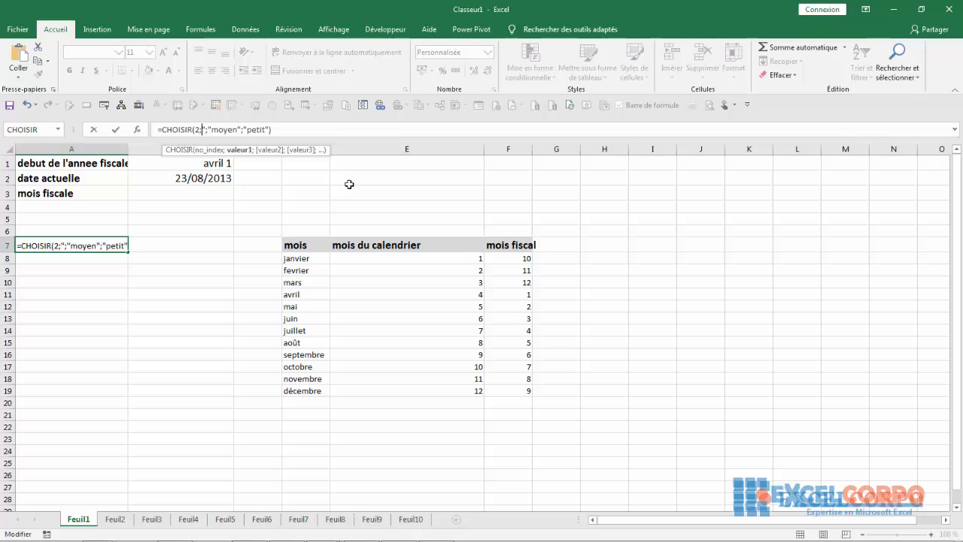
pyautogui.press('BackSpace')
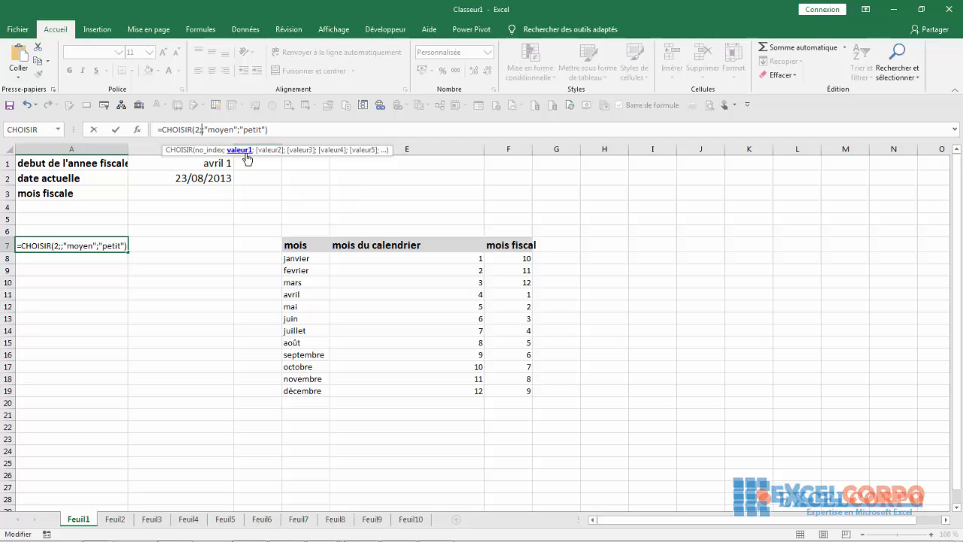
pyautogui.click(296, 258)
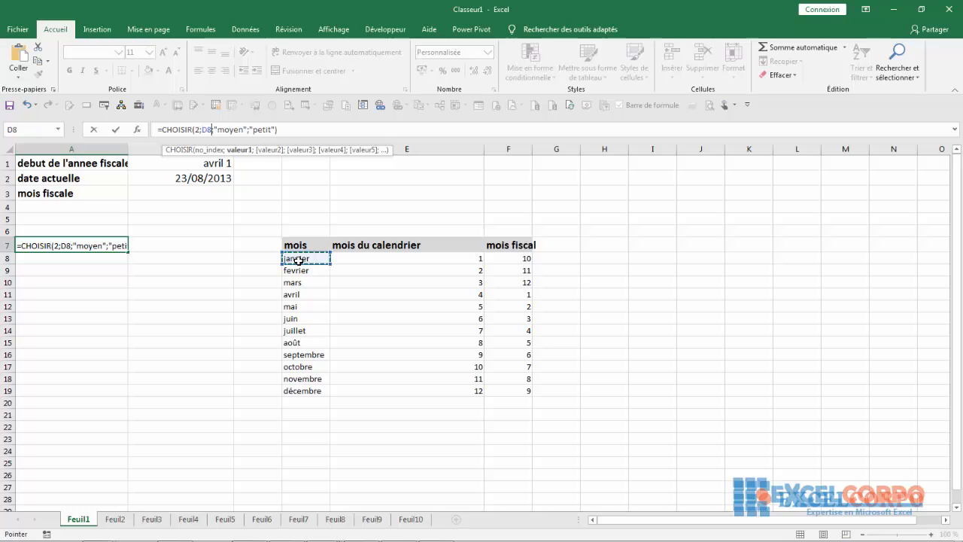
pyautogui.moveTo(298, 259); pyautogui.dragTo(300, 273)
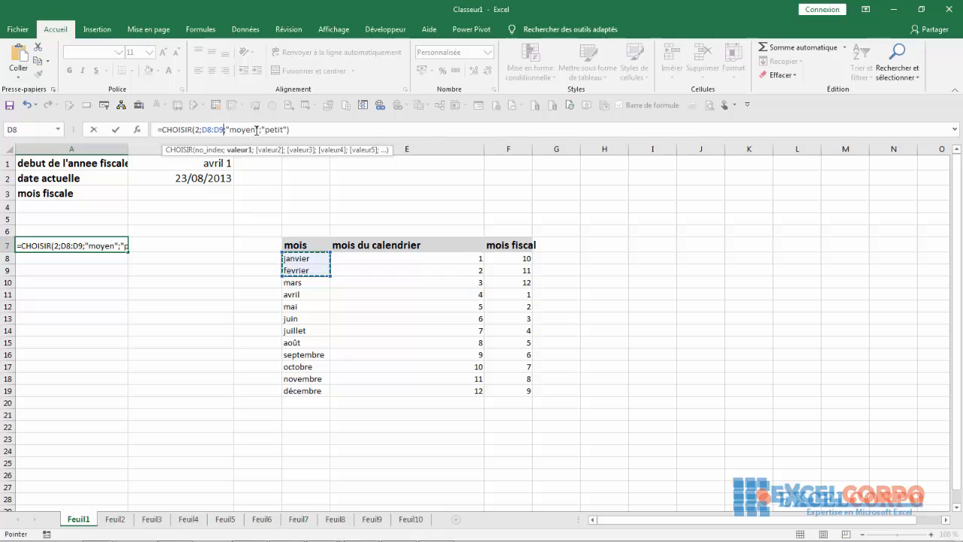
# Try replacing the "moyen" argument of the CHOISIR formula in A7 with the range D11:D13
pyautogui.click(255, 130)
pyautogui.press('BackSpace')
pyautogui.press('BackSpace')
pyautogui.press('BackSpace')
pyautogui.press('BackSpace')
pyautogui.press('BackSpace')
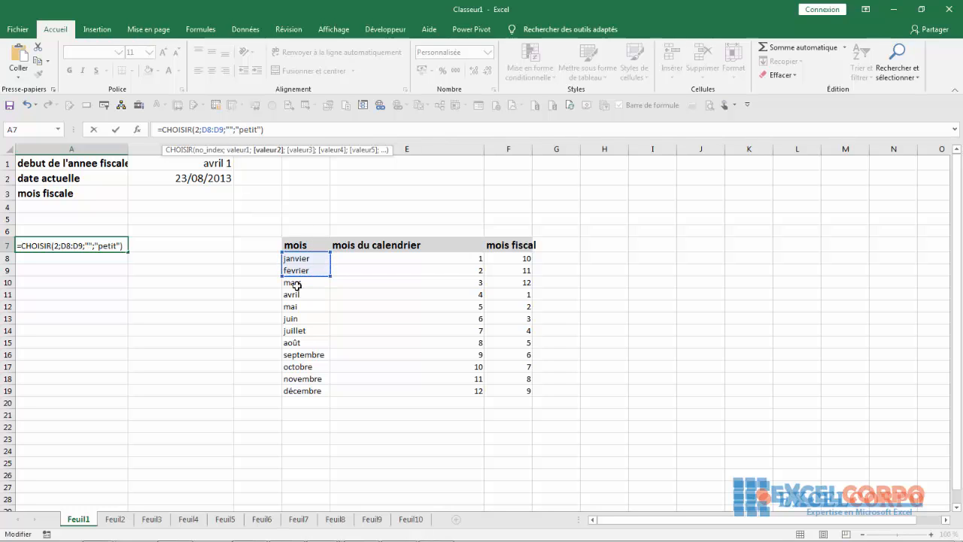
pyautogui.moveTo(288, 295); pyautogui.dragTo(297, 319)
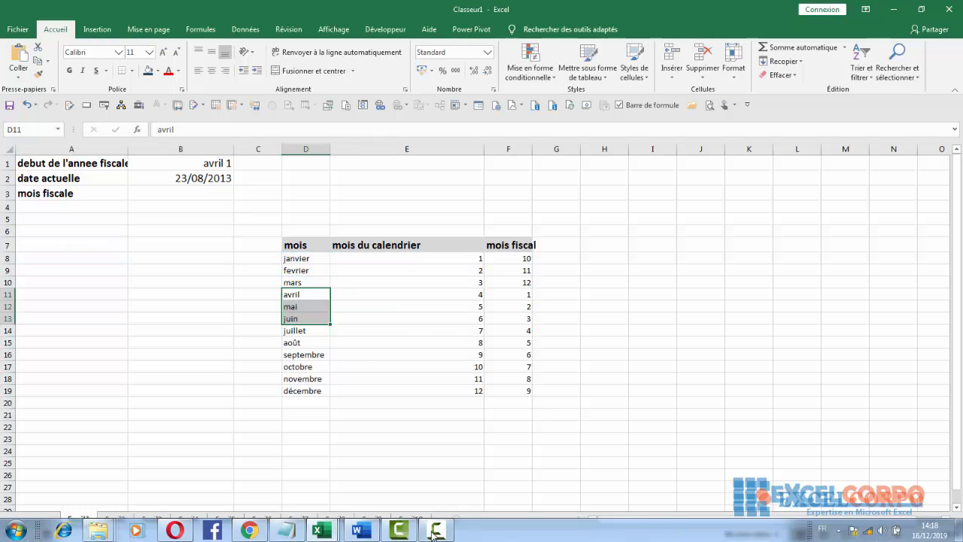
pyautogui.click(432, 530)
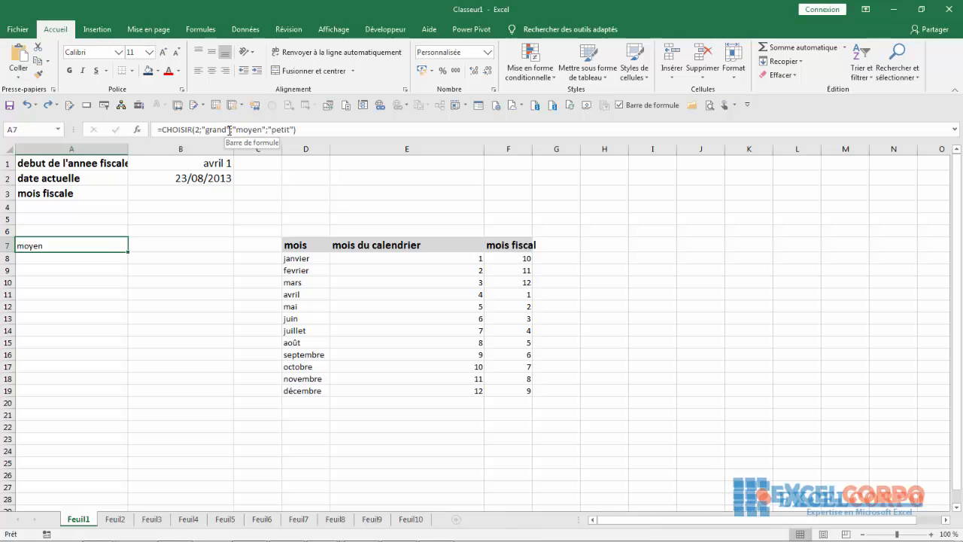
# Replace the "grand" argument of the CHOISIR formula in A7 with a reference to cell F8
pyautogui.click(229, 129)
pyautogui.press('BackSpace')
pyautogui.press('BackSpace')
pyautogui.press('BackSpace')
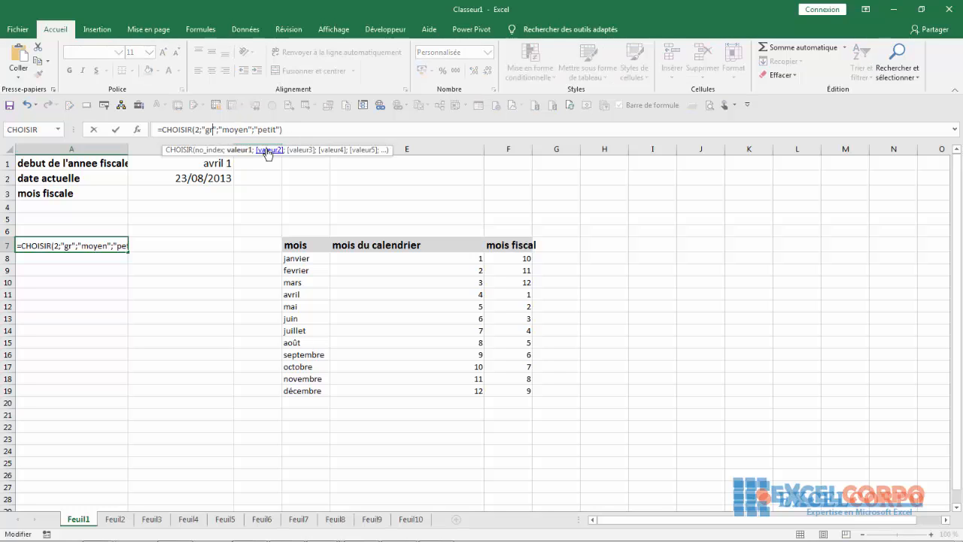
pyautogui.press('BackSpace')
pyautogui.press('BackSpace')
pyautogui.press('BackSpace')
pyautogui.press('Delete')
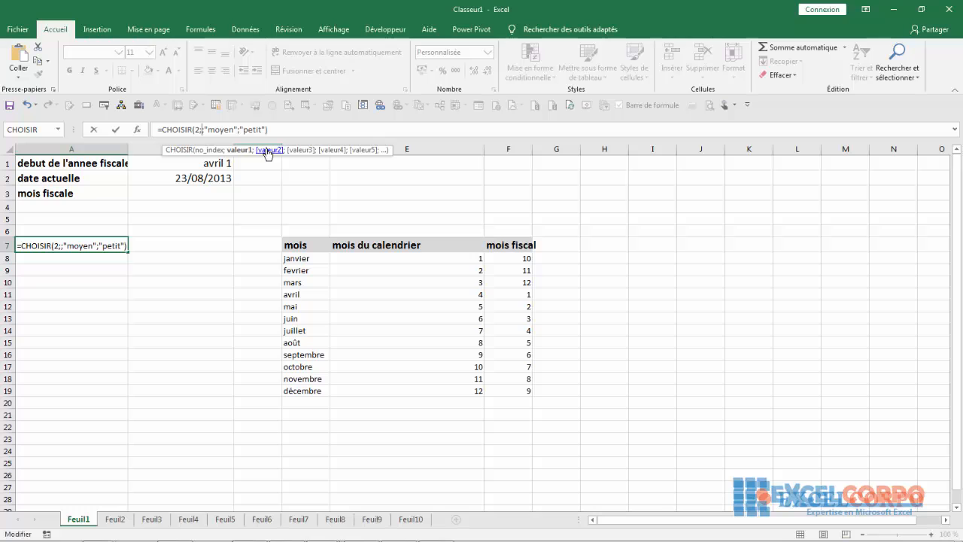
pyautogui.write('F')
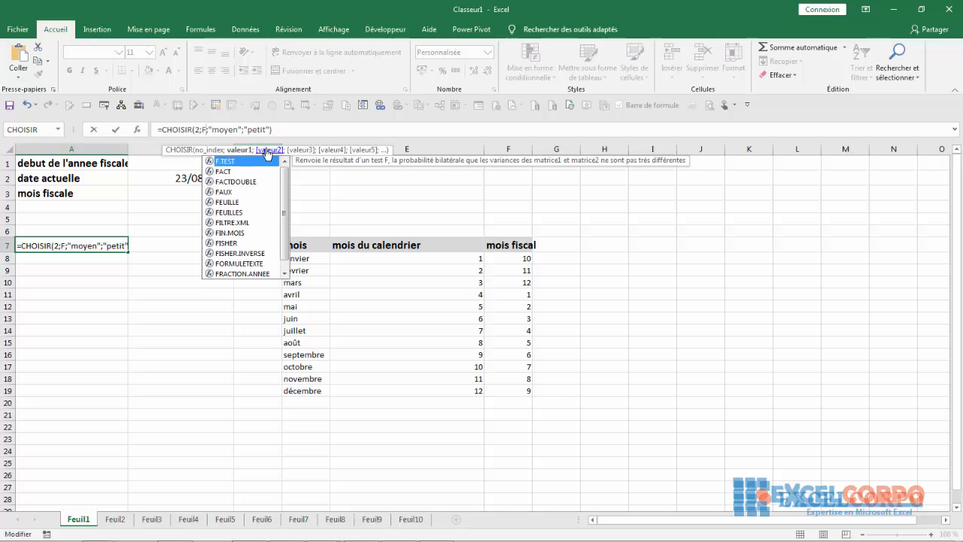
pyautogui.write('8')
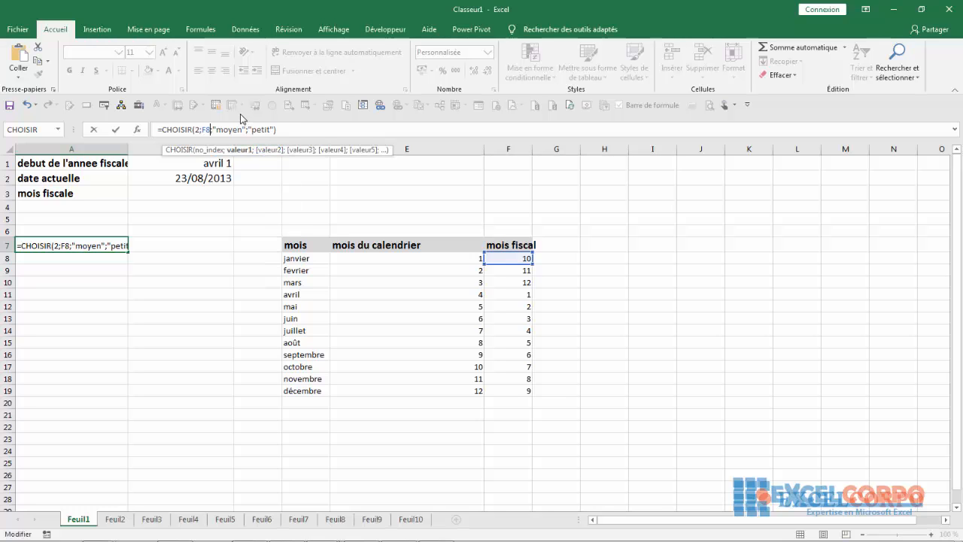
# Replace the "moyen" argument of the CHOISIR formula in A7 with a reference to cell F9
pyautogui.click(246, 128)
pyautogui.press('BackSpace')
pyautogui.press('BackSpace')
pyautogui.press('BackSpace')
pyautogui.press('BackSpace')
pyautogui.press('BackSpace')
pyautogui.press('BackSpace')
pyautogui.press('BackSpace')
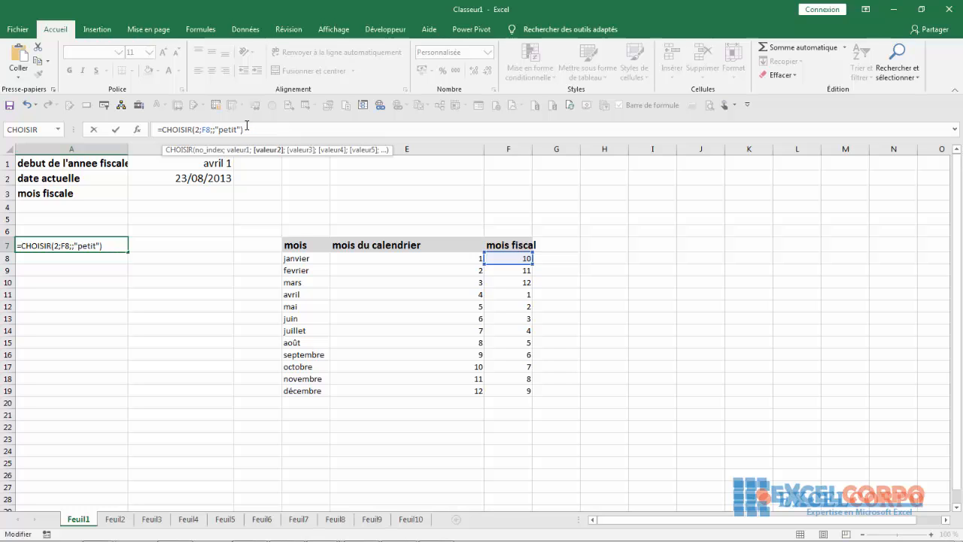
pyautogui.write('F9')
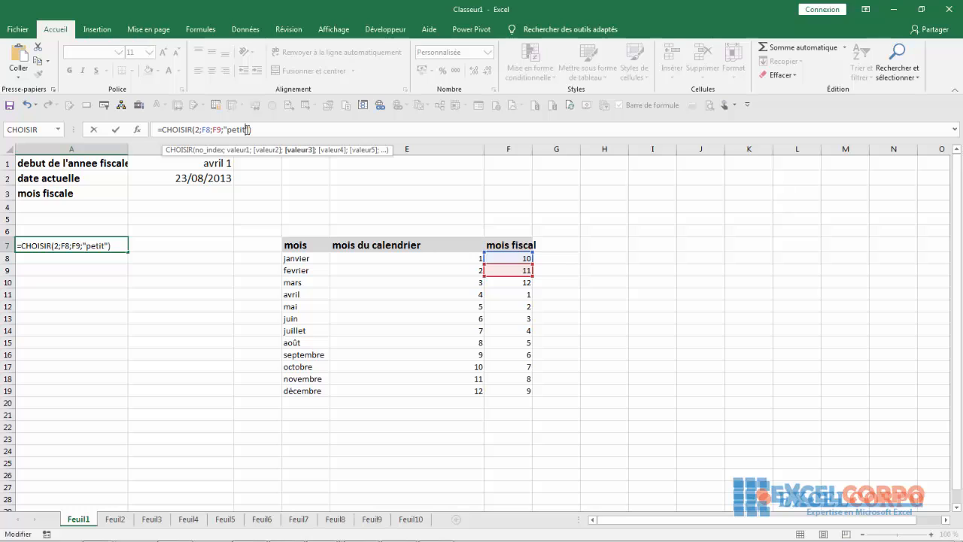
# Replace the "petit" argument with a reference to cell F10 and commit the formula =CHOISIR(2;F8;F9;F10) in A7
pyautogui.press('BackSpace')
pyautogui.press('BackSpace')
pyautogui.press('BackSpace')
pyautogui.press('BackSpace')
pyautogui.press('BackSpace')
pyautogui.write('F19')
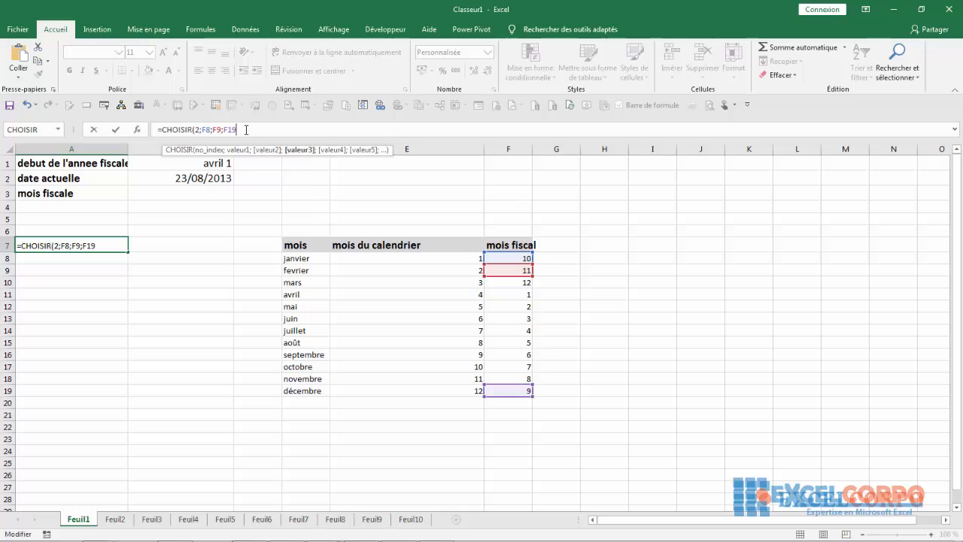
pyautogui.press('BackSpace')
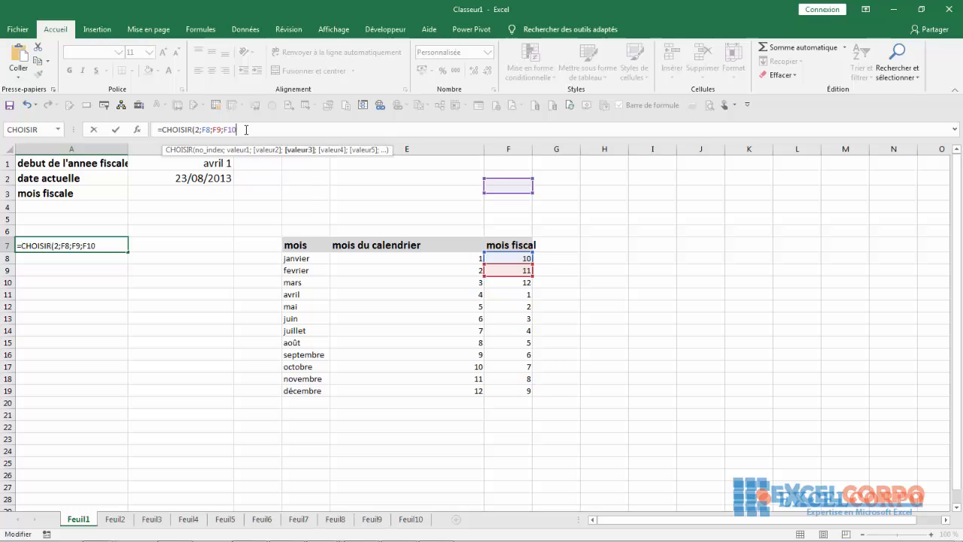
pyautogui.write('0)')
pyautogui.press('Return')
pyautogui.press('Up')
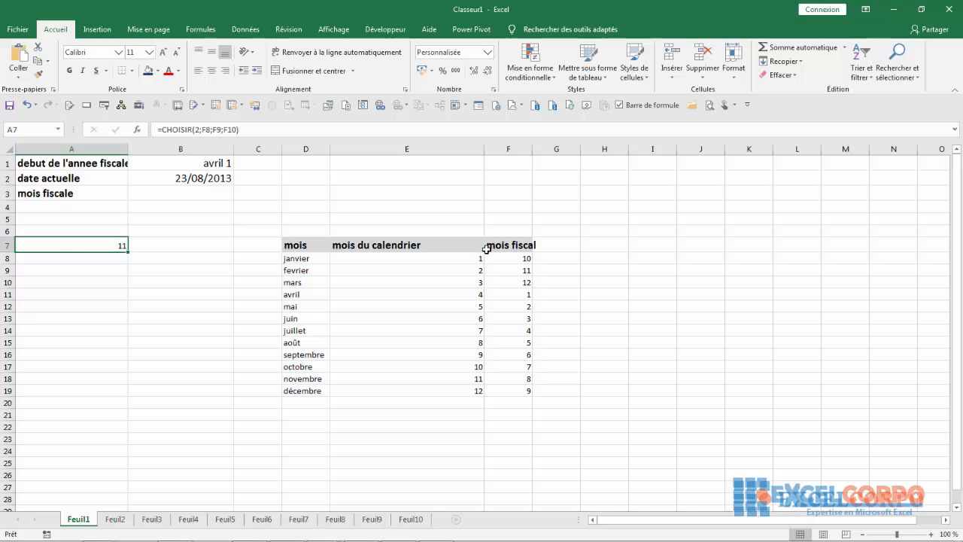
# Remove the F8, F9 and F10 arguments from the CHOISIR formula in A7, keeping the index 2
pyautogui.doubleClick(76, 245)
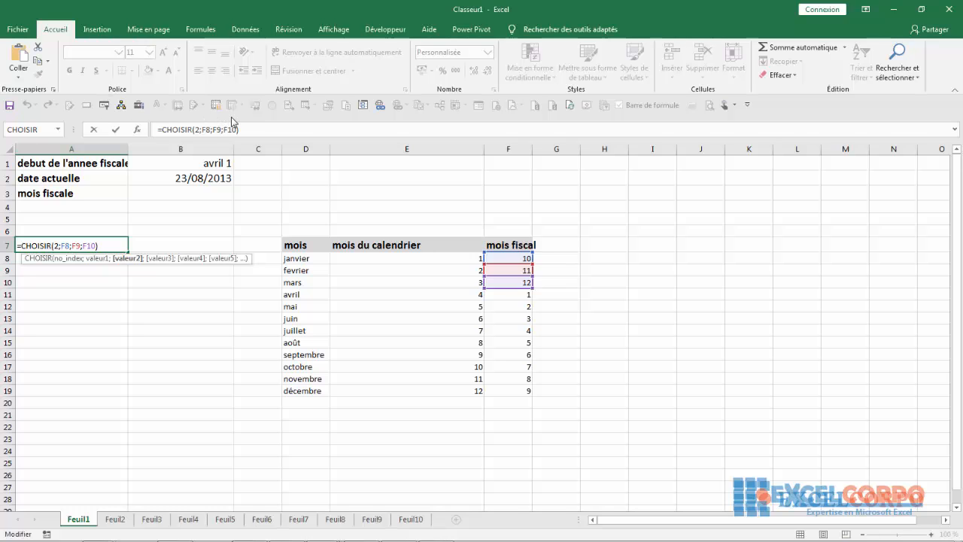
pyautogui.click(212, 129)
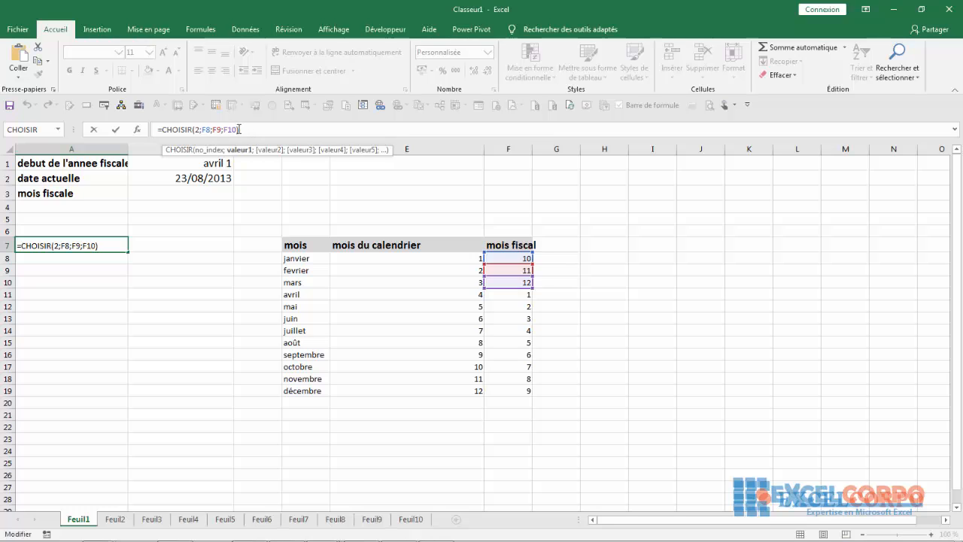
pyautogui.click(238, 129)
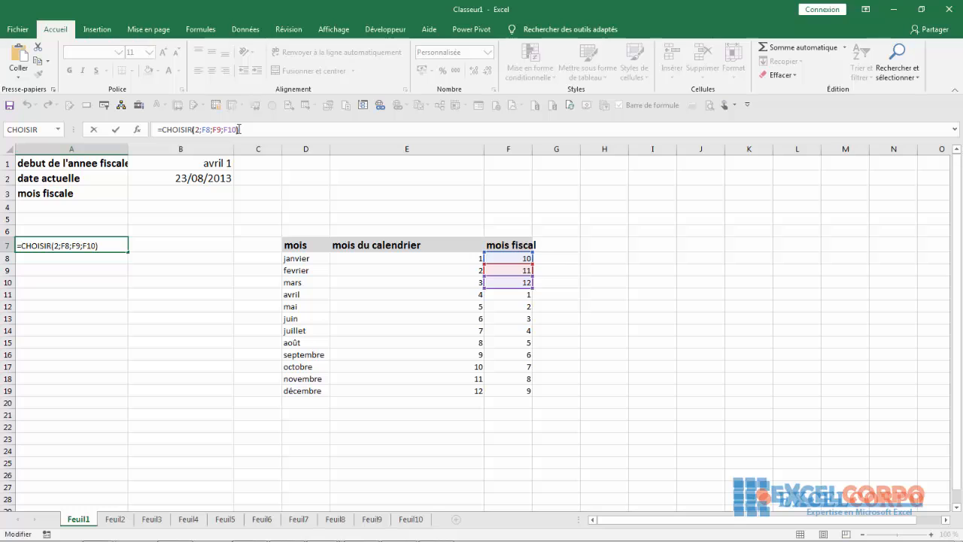
pyautogui.press('BackSpace')
pyautogui.press('BackSpace')
pyautogui.press('BackSpace')
pyautogui.press('BackSpace')
pyautogui.press('BackSpace')
pyautogui.press('BackSpace')
pyautogui.press('BackSpace')
pyautogui.press('BackSpace')
pyautogui.press('BackSpace')
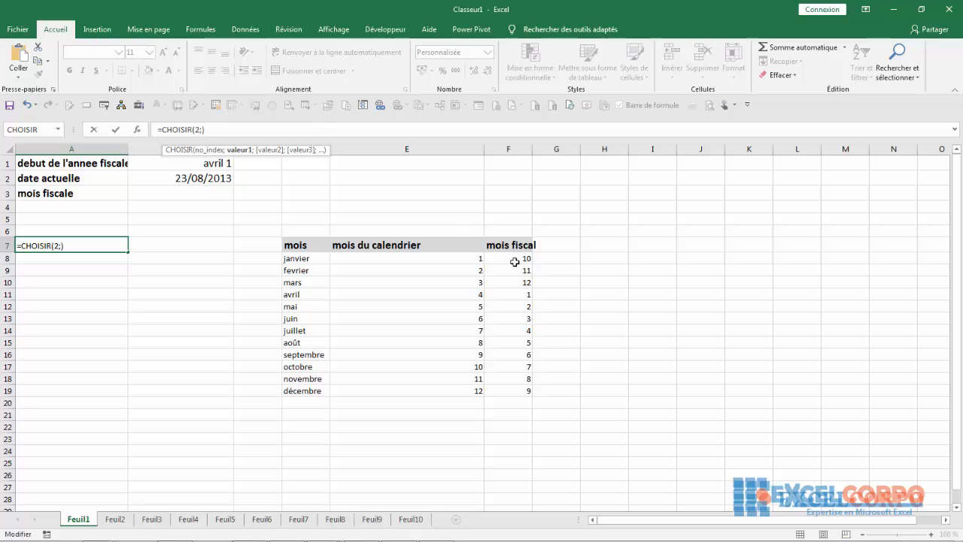
# Enter the ranges F8:F10, F11:F13 and F14:F16 as the three value arguments of the CHOISIR formula in A7
pyautogui.moveTo(515, 261); pyautogui.dragTo(516, 285)
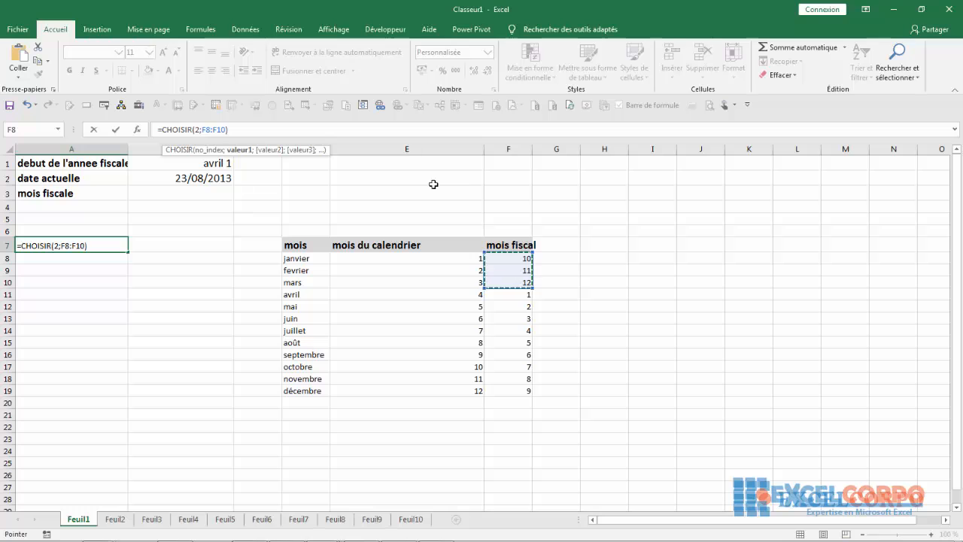
pyautogui.write(';')
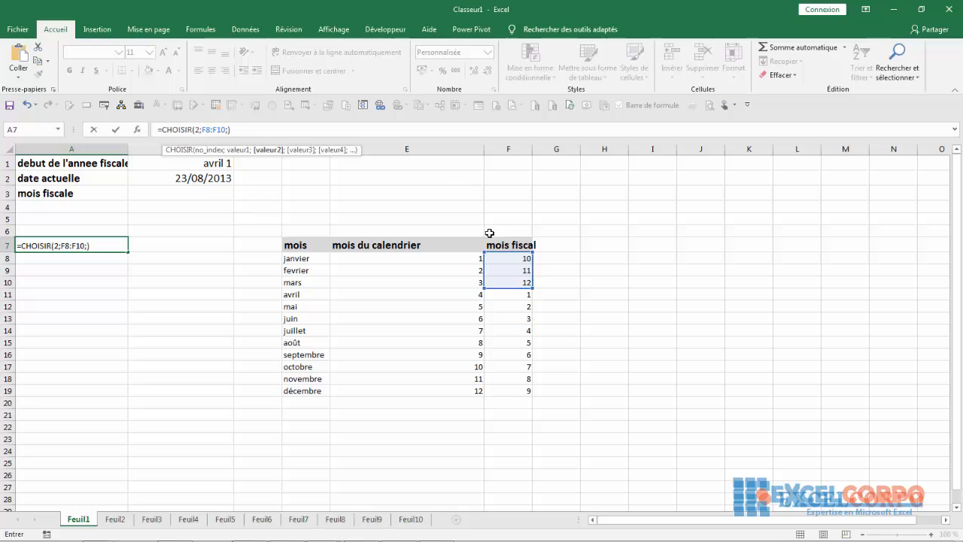
pyautogui.click(508, 297)
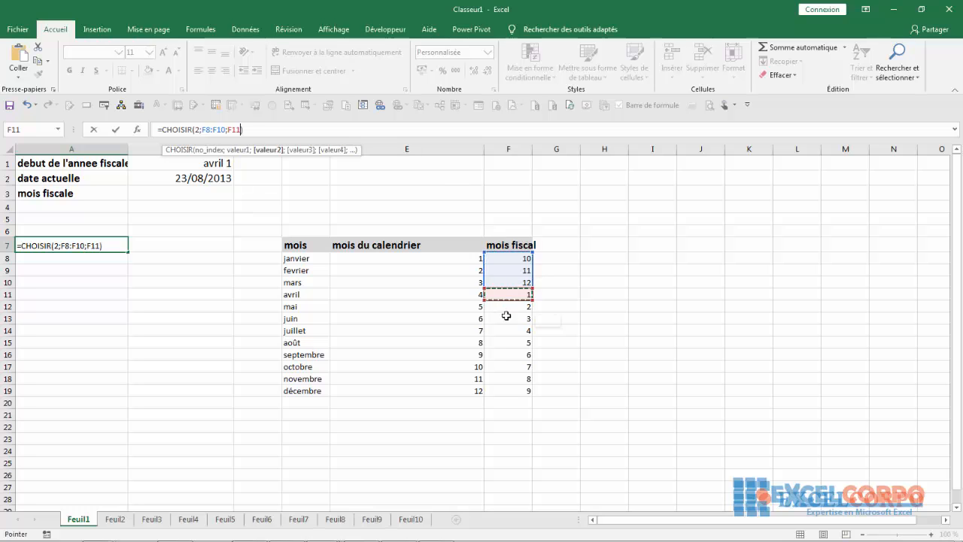
pyautogui.moveTo(507, 316); pyautogui.dragTo(507, 327)
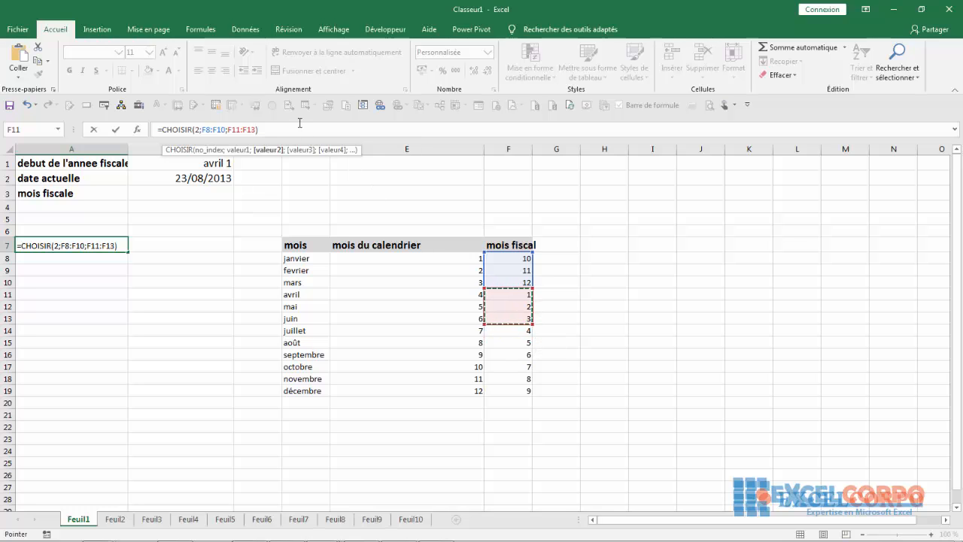
pyautogui.write(';')
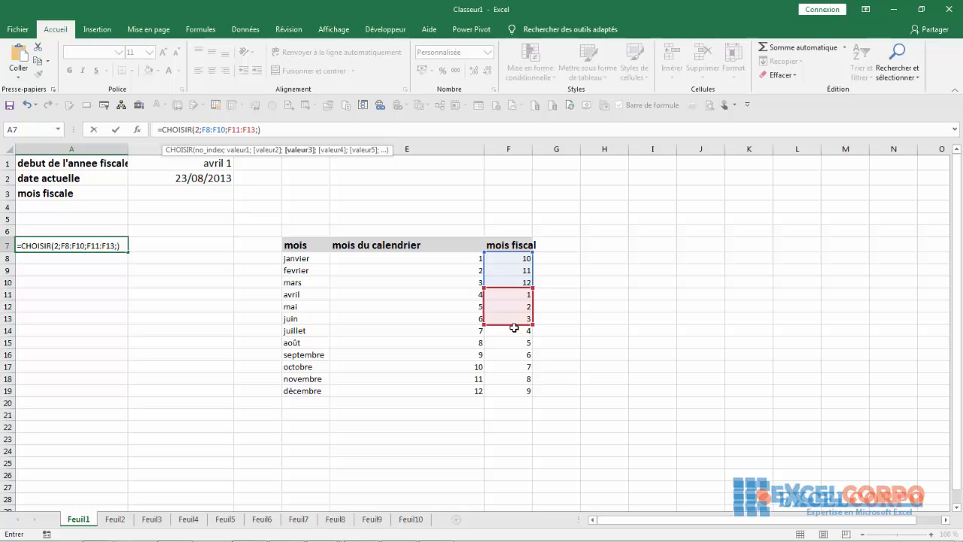
pyautogui.moveTo(515, 330); pyautogui.dragTo(493, 352)
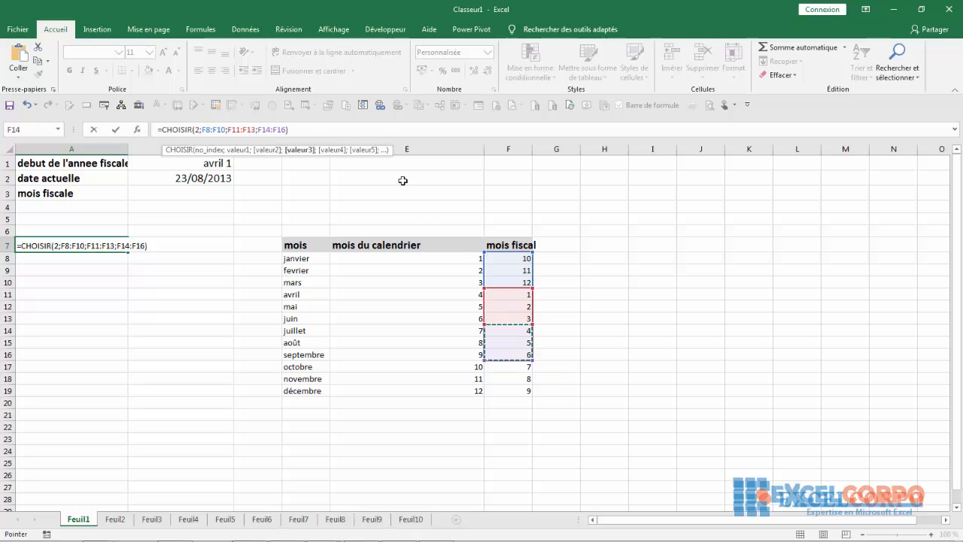
# Wrap the CHOISIR formula in A7 in the SOMME function and commit it
pyautogui.click(161, 130)
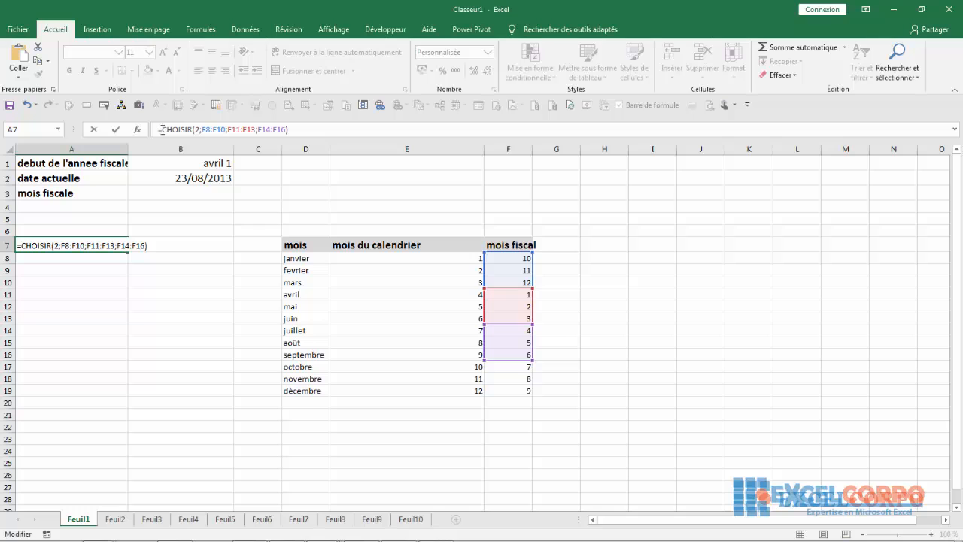
pyautogui.write('somme')
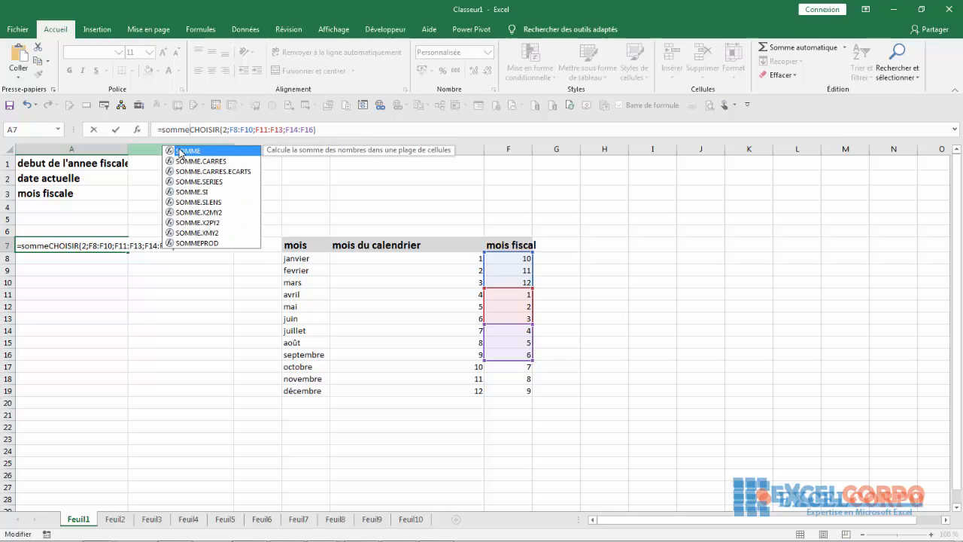
pyautogui.doubleClick(181, 152)
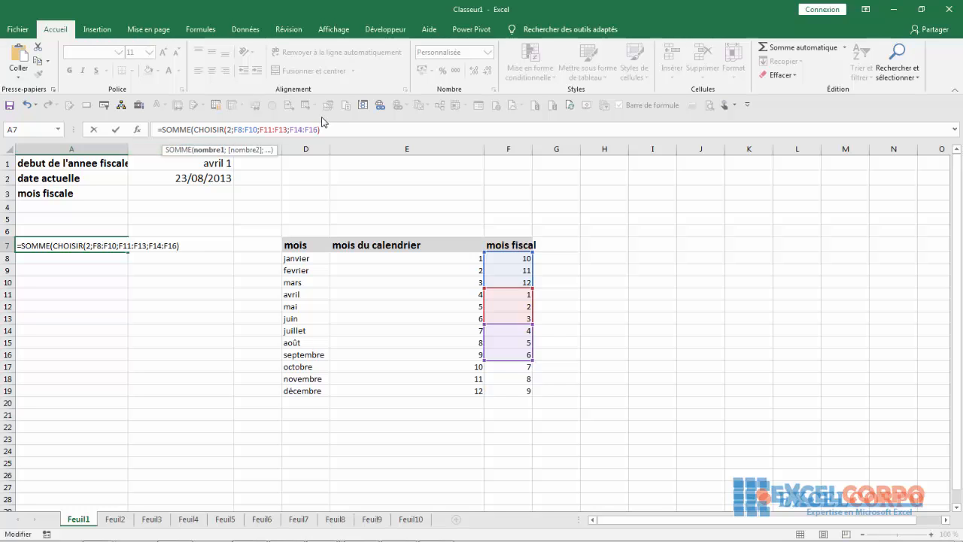
pyautogui.press('Return')
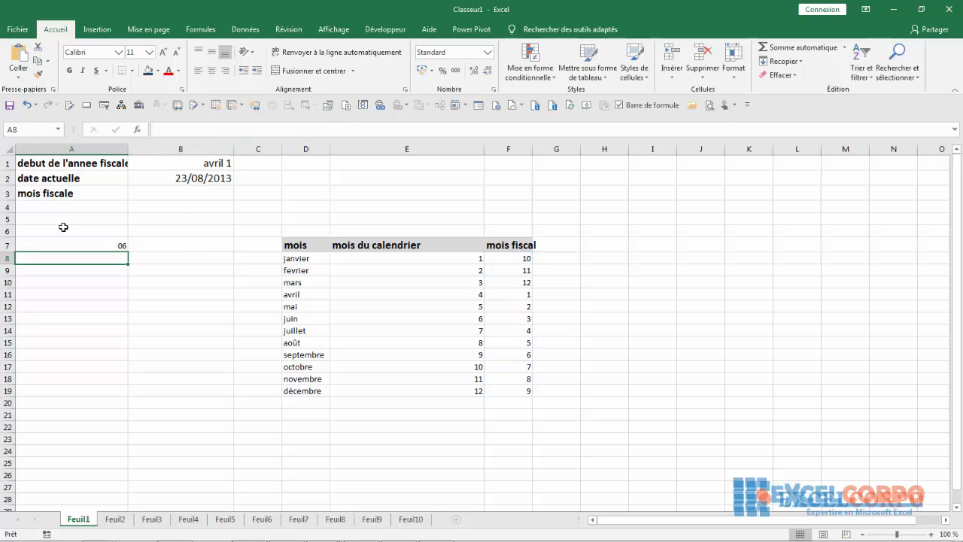
# Examine the ranges referenced by the SOMME and CHOISIR formula in A7, leaving the formula unedited
pyautogui.click(109, 247)
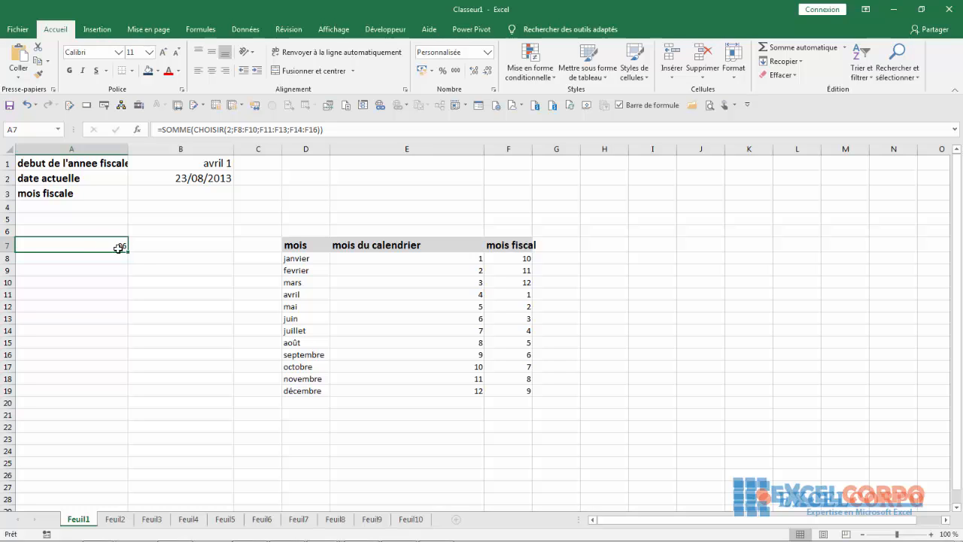
pyautogui.click(283, 128)
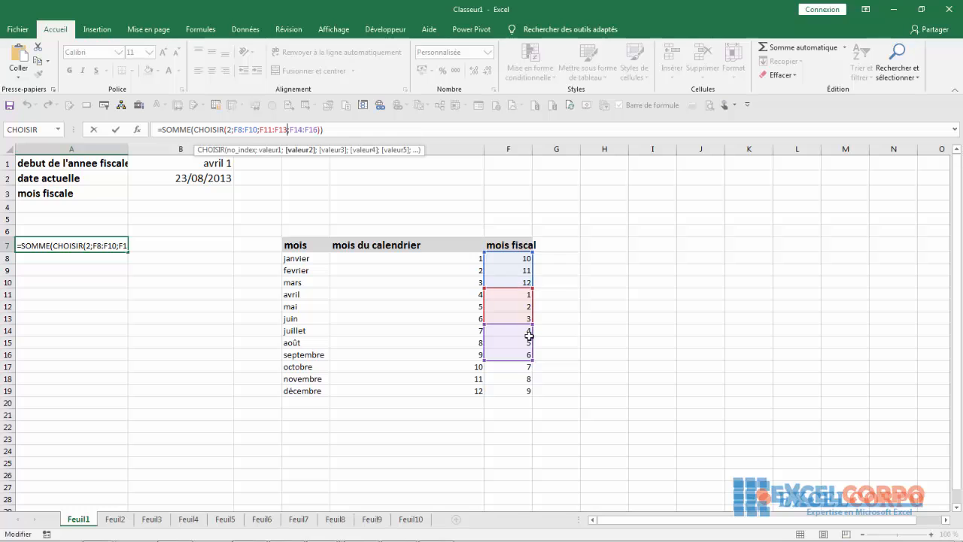
pyautogui.press('Escape')
pyautogui.press('Return')
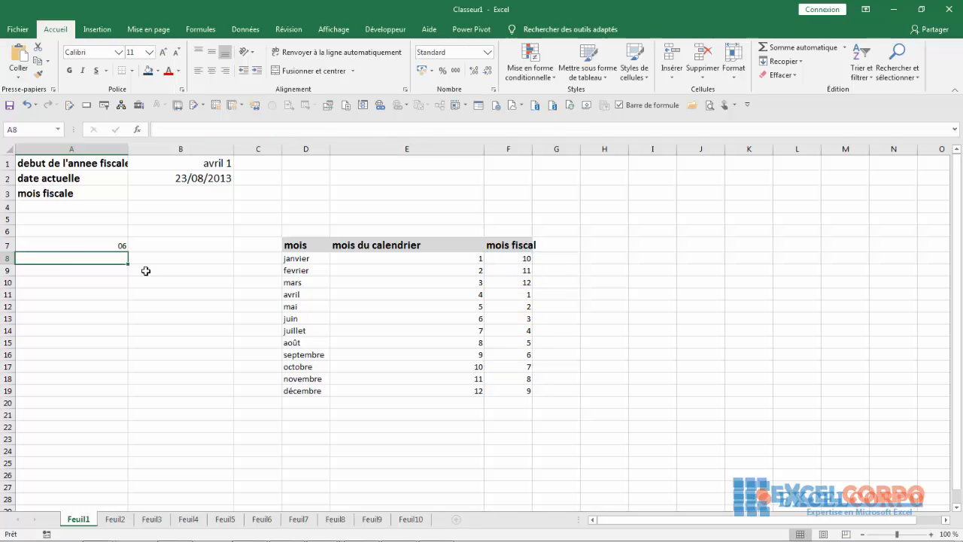
pyautogui.click(63, 244)
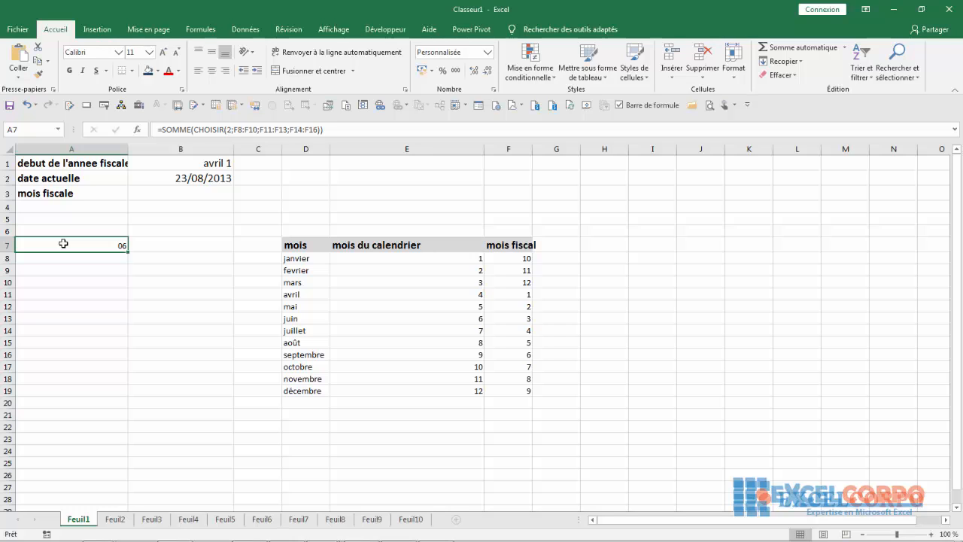
# Dismiss the Windows colour scheme prompt without choosing an option and return to the worksheet
pyautogui.click(163, 302)
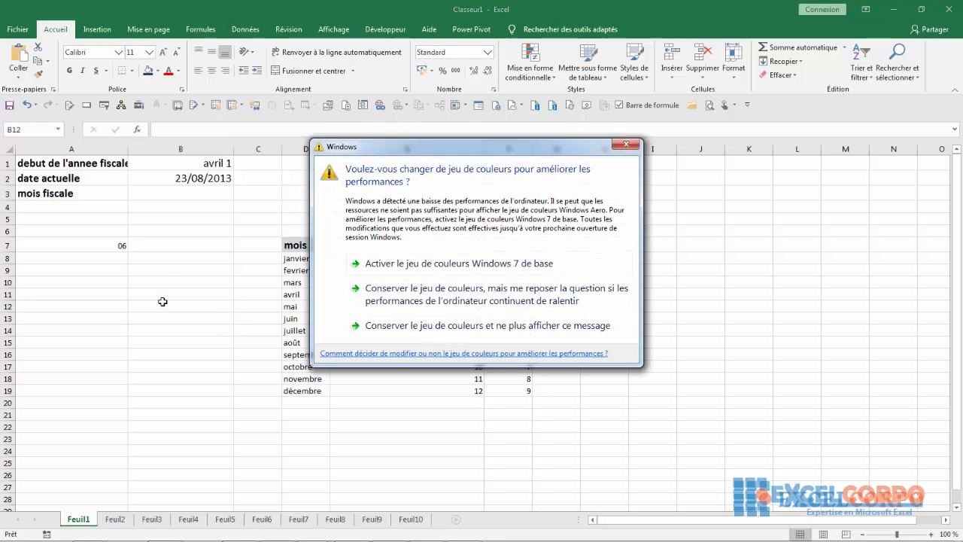
pyautogui.click(626, 144)
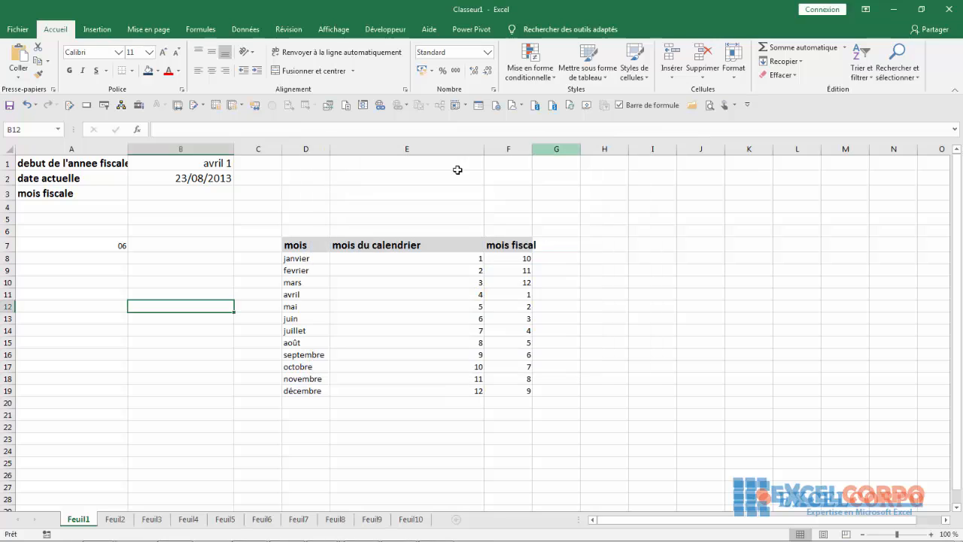
pyautogui.click(209, 236)
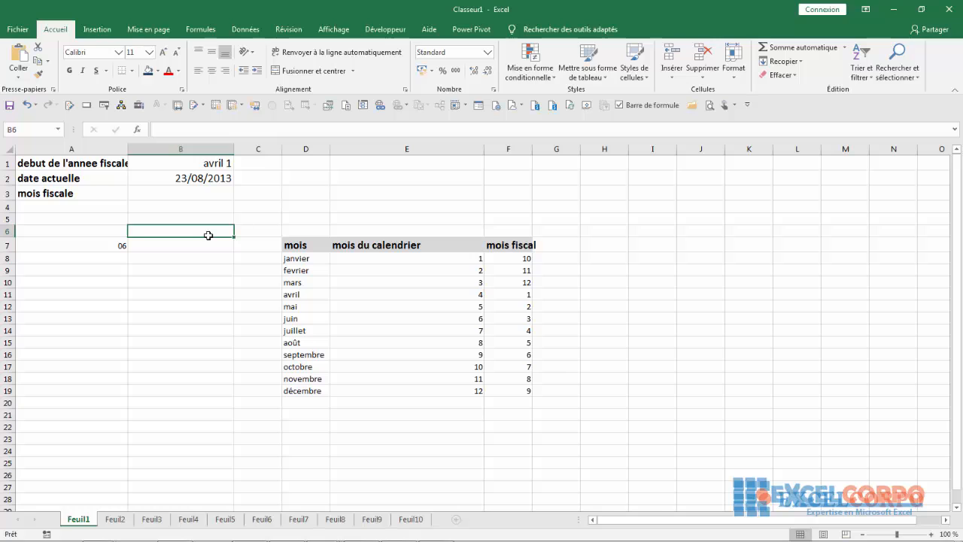
# Apply the custom number format 00 to cell A7
pyautogui.click(78, 246)
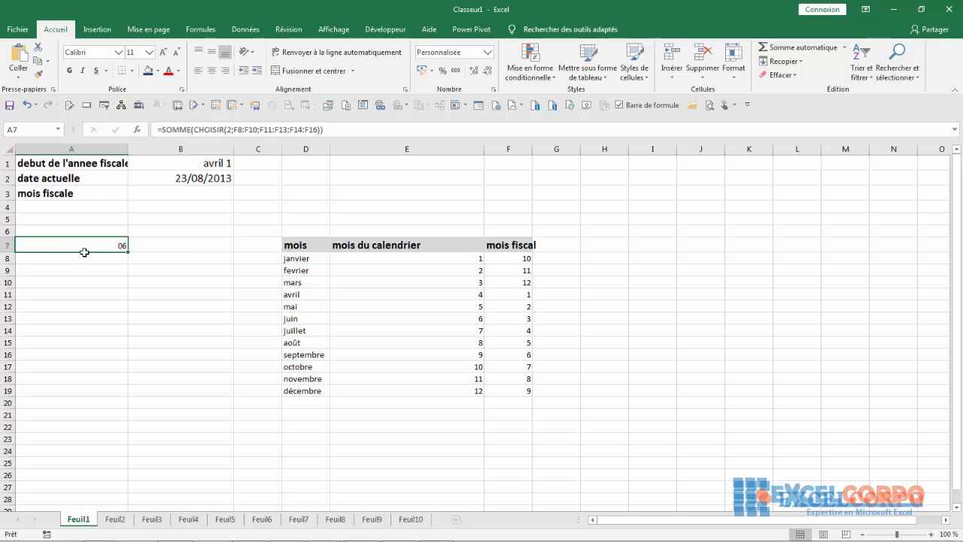
pyautogui.rightClick(79, 248)
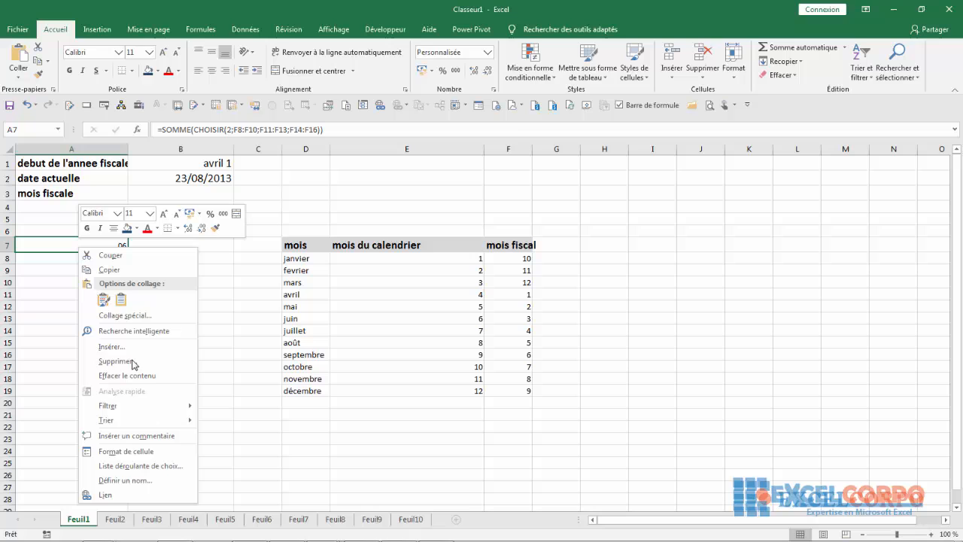
pyautogui.click(130, 451)
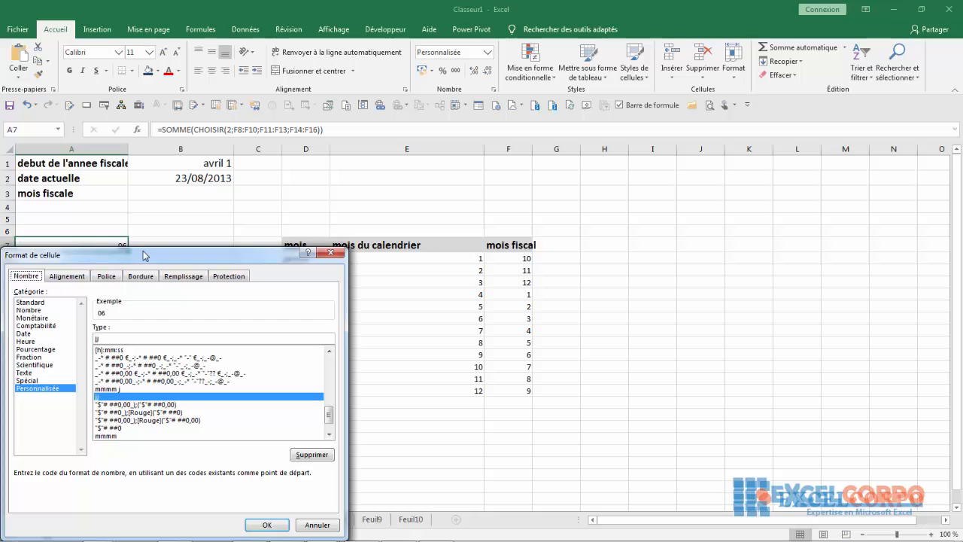
pyautogui.moveTo(143, 250); pyautogui.dragTo(218, 186)
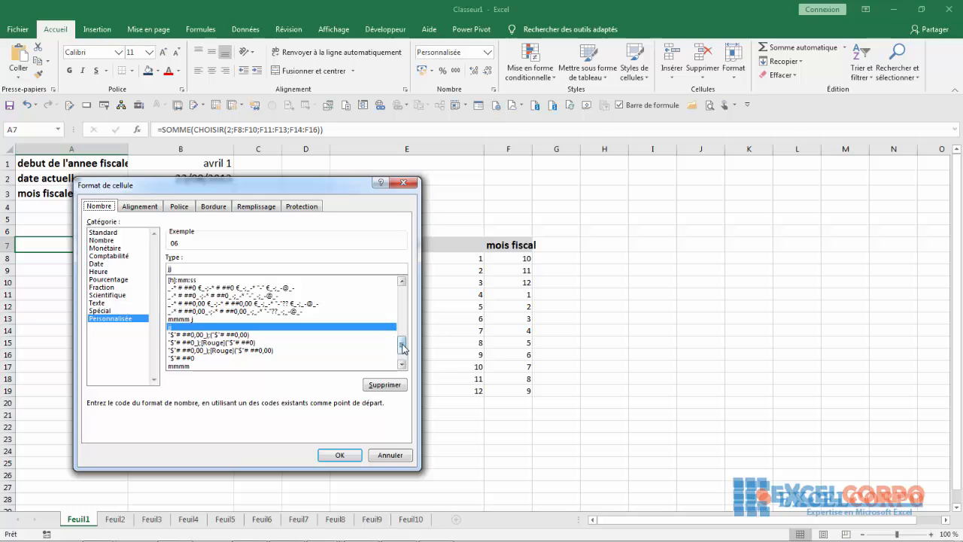
pyautogui.moveTo(403, 346); pyautogui.dragTo(402, 358)
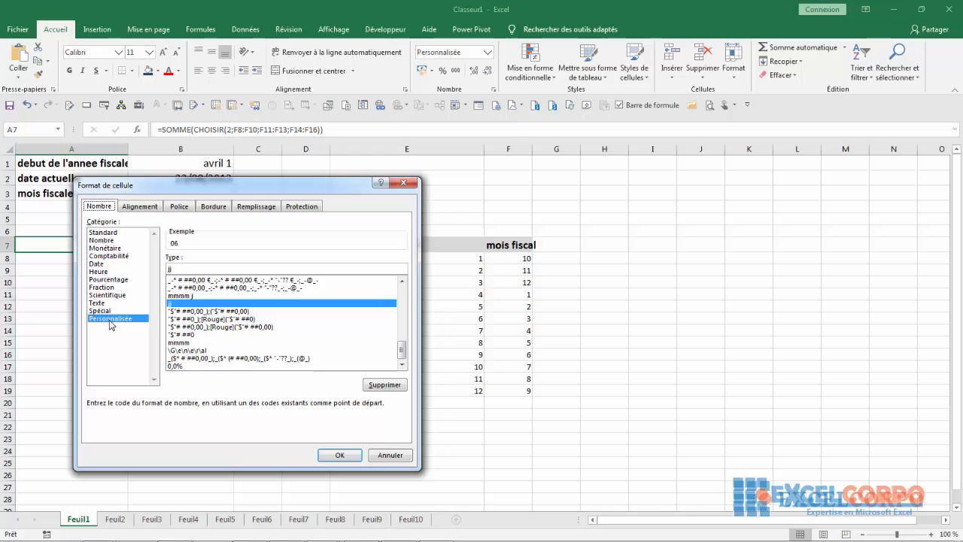
pyautogui.click(109, 322)
pyautogui.press('BackSpace')
pyautogui.press('BackSpace')
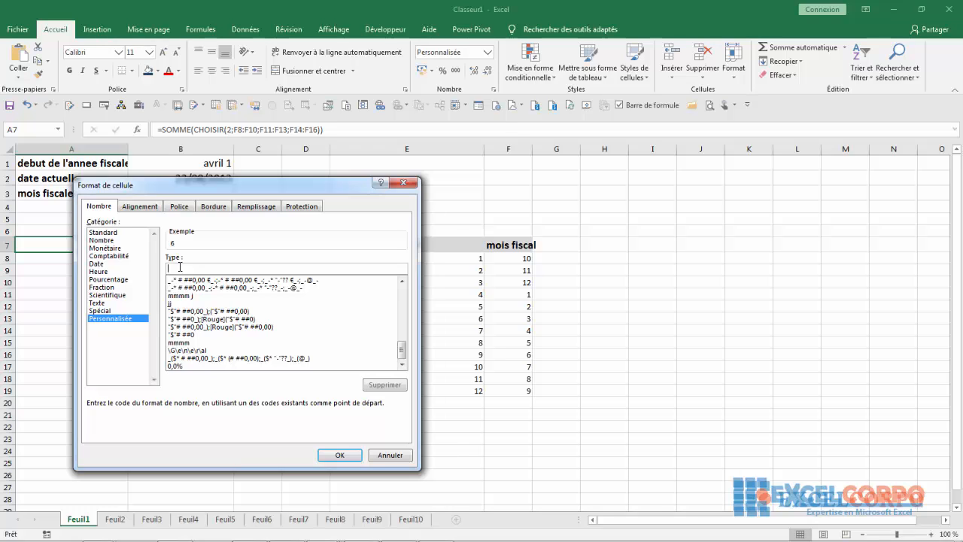
pyautogui.write('ii')
pyautogui.press('BackSpace')
pyautogui.press('BackSpace')
pyautogui.write('00')
pyautogui.click(340, 454)
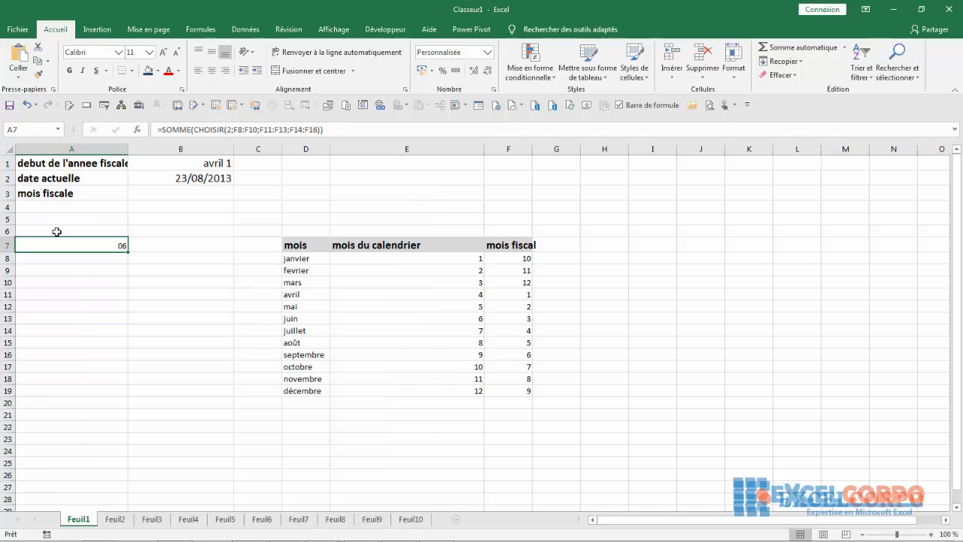
# Close the Windows performance prompt again and select the current date in B2
pyautogui.click(93, 275)
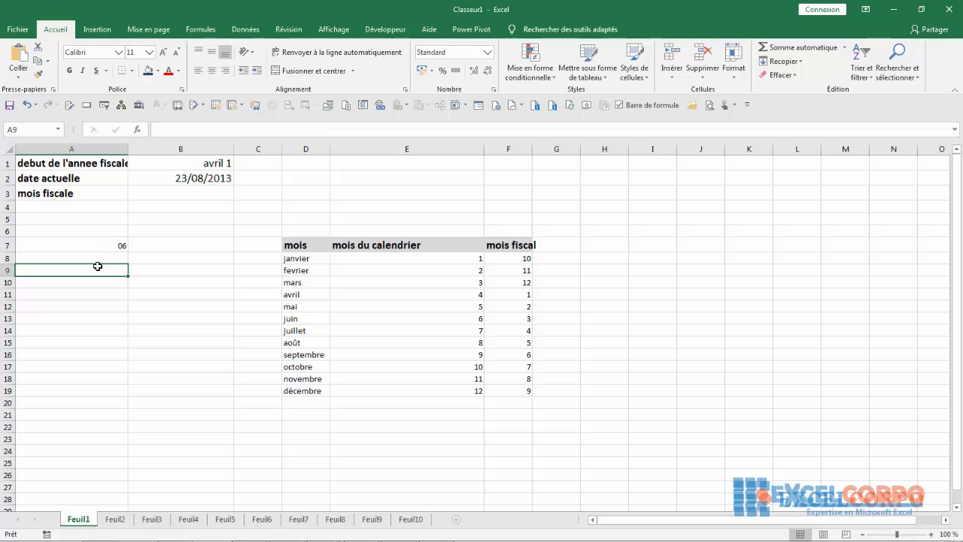
pyautogui.click(94, 241)
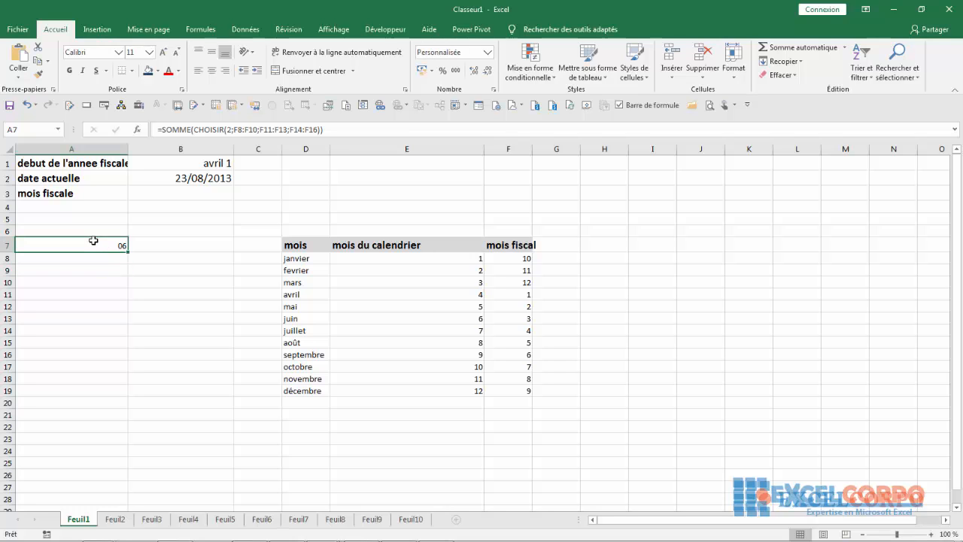
pyautogui.click(184, 269)
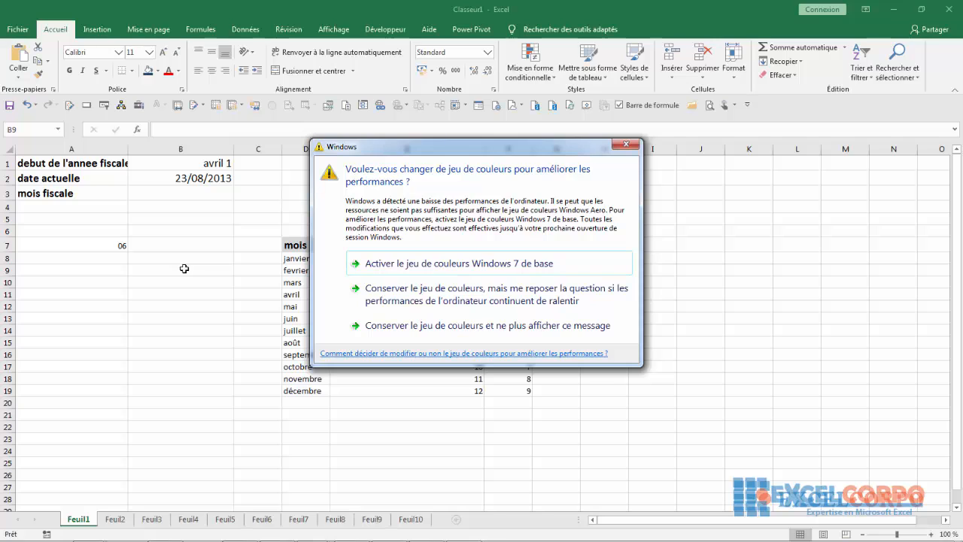
pyautogui.click(626, 143)
pyautogui.click(219, 178)
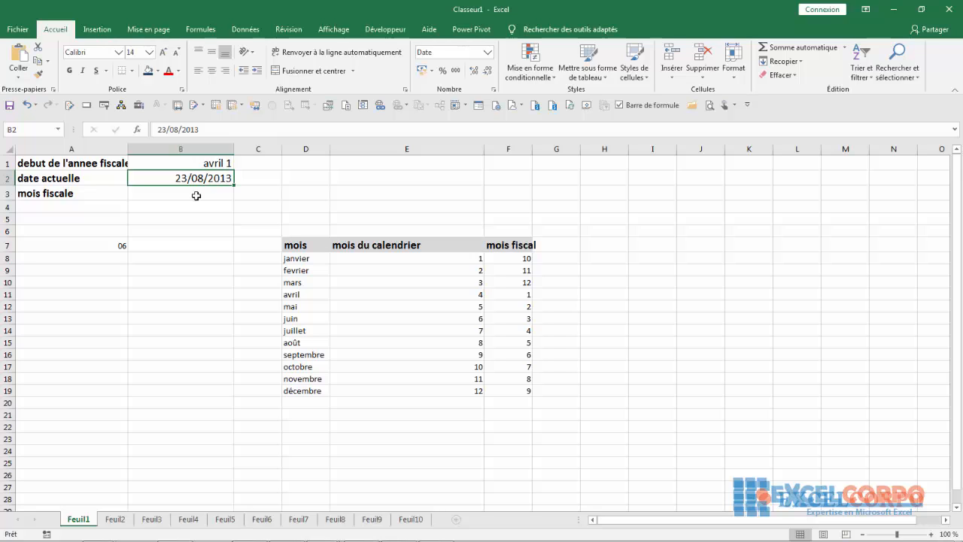
# Start a replacement CHOISIR formula in A7 with JOURSEM(B2) as its index number
pyautogui.click(105, 243)
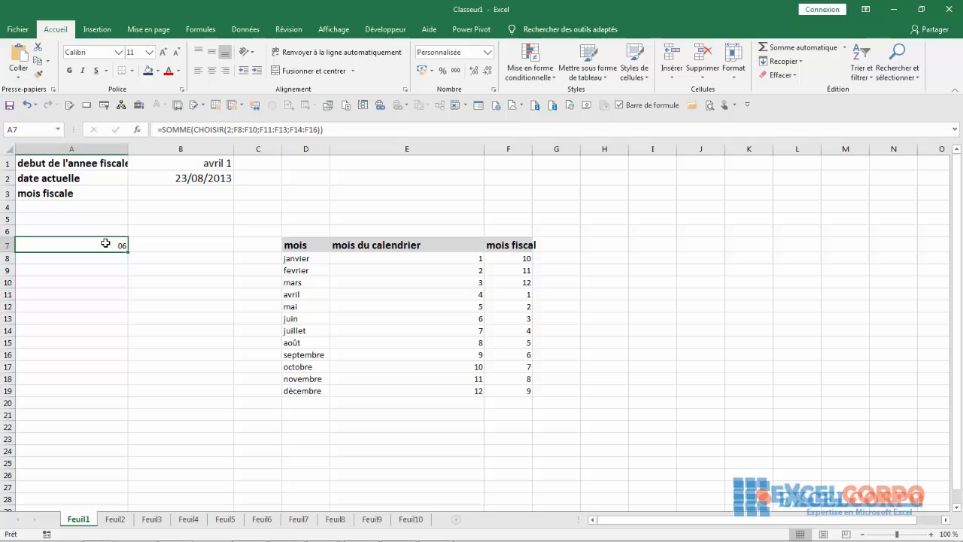
pyautogui.write('=')
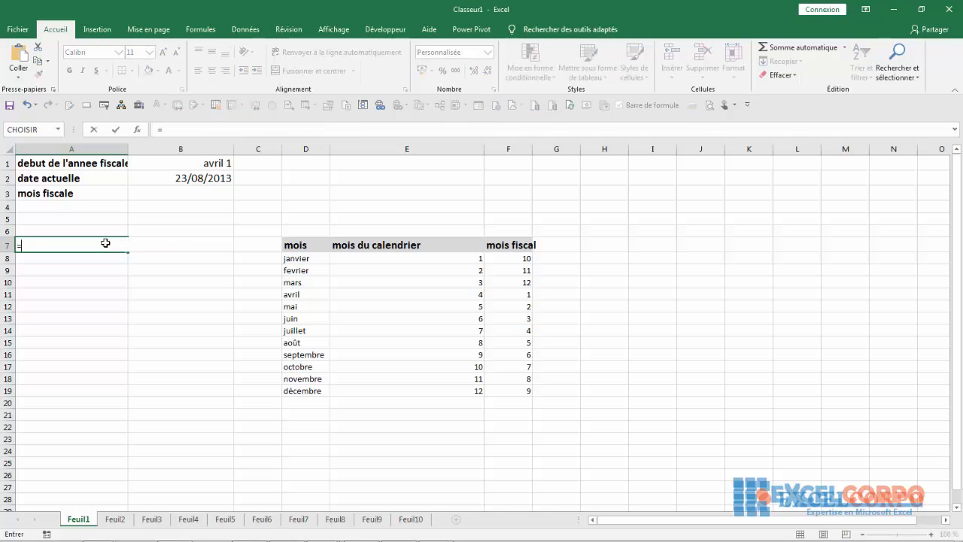
pyautogui.write('choi')
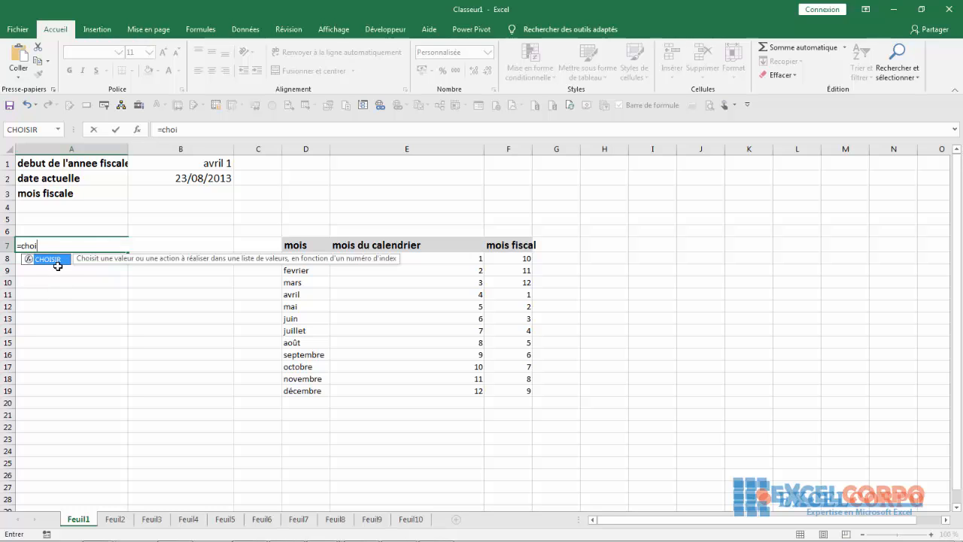
pyautogui.doubleClick(50, 259)
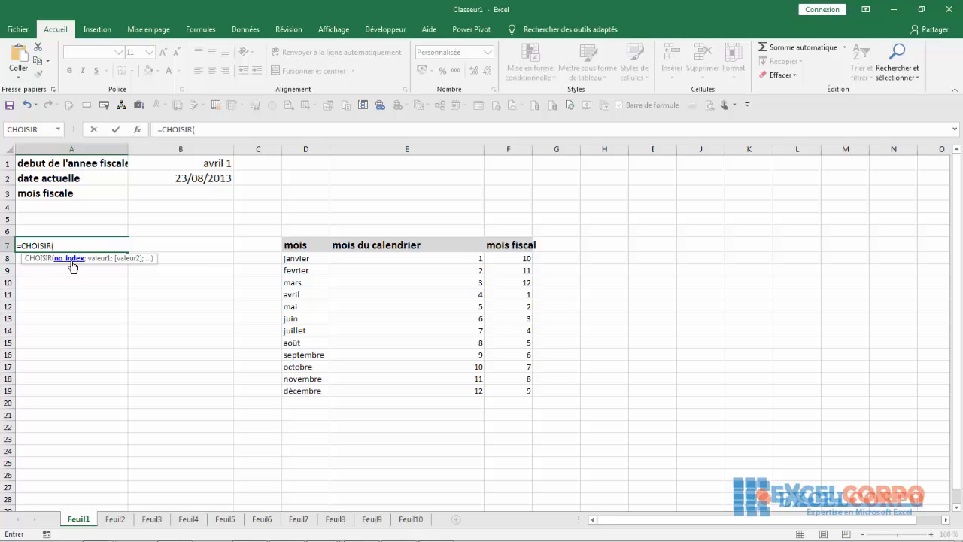
pyautogui.write('jou')
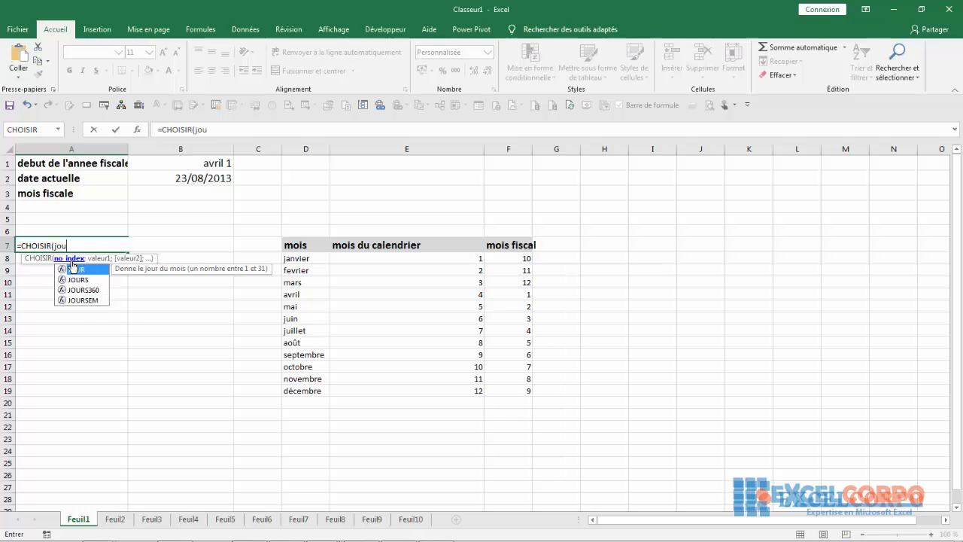
pyautogui.doubleClick(79, 299)
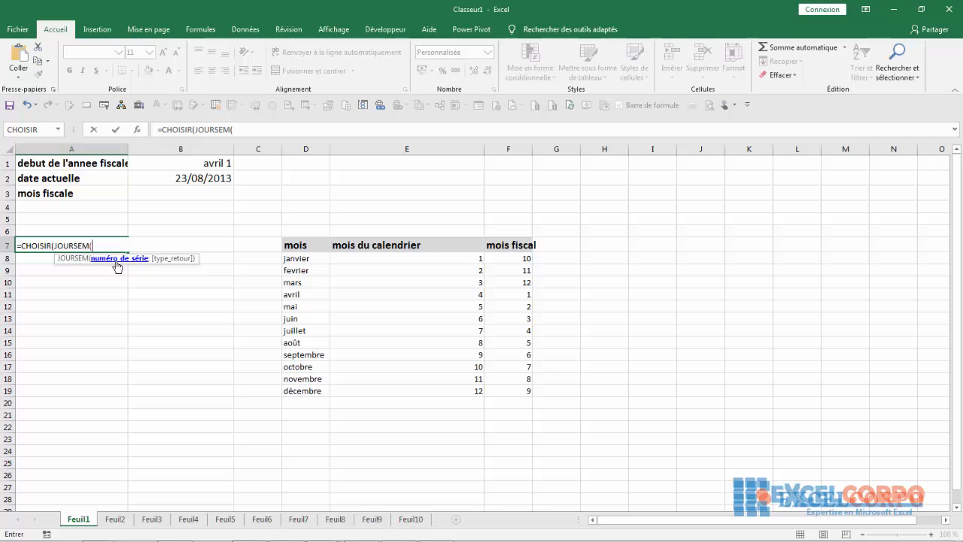
pyautogui.click(207, 178)
pyautogui.click(207, 178)
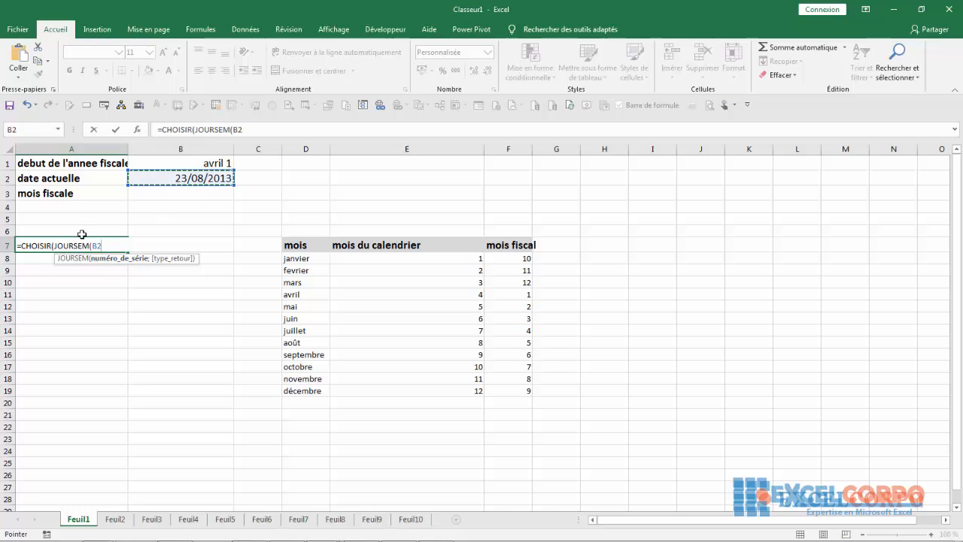
pyautogui.write(');')
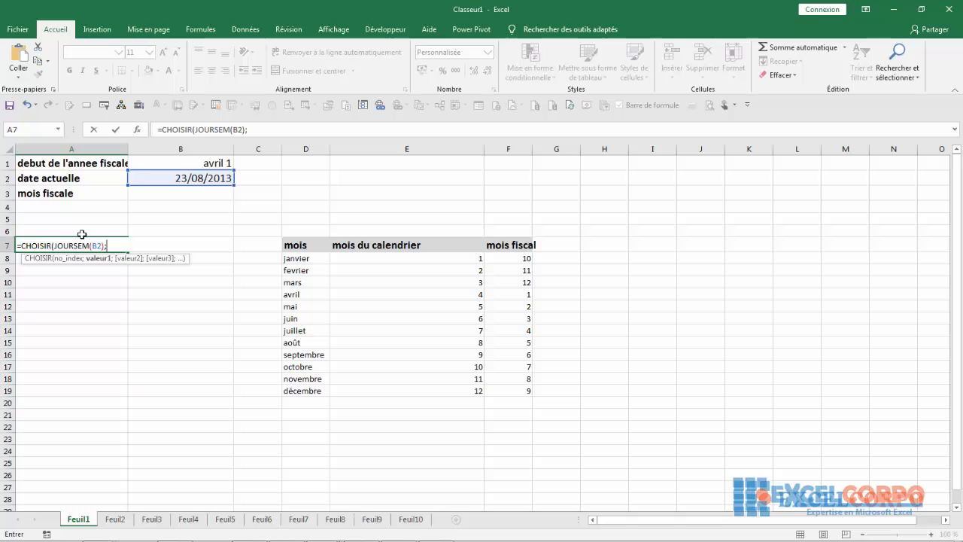
# Add "dim", "lun", "mar" and "mer" as the first four values of the CHOISIR formula in A7
pyautogui.write('"dim"')
pyautogui.write(';lun')
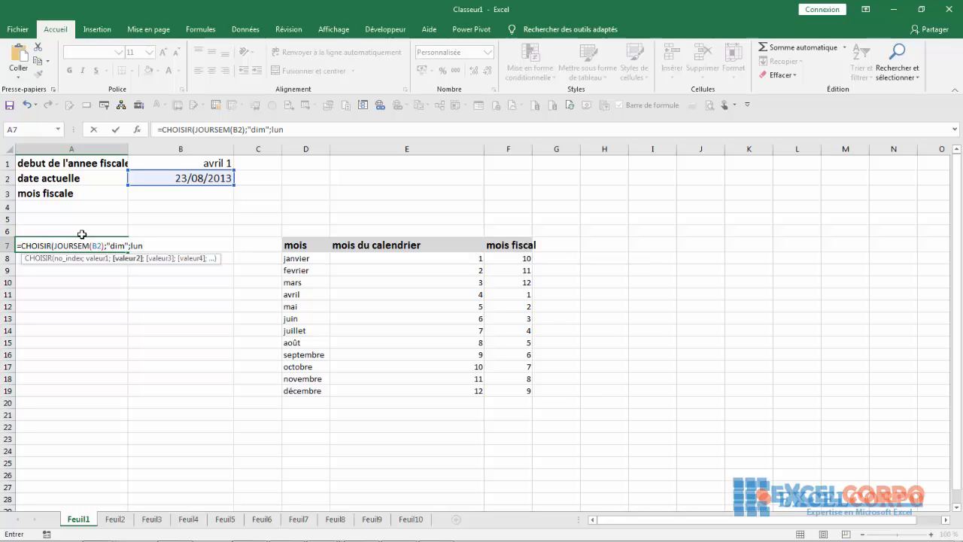
pyautogui.press('BackSpace')
pyautogui.press('BackSpace')
pyautogui.press('BackSpace')
pyautogui.write('"lun"')
pyautogui.write(';')
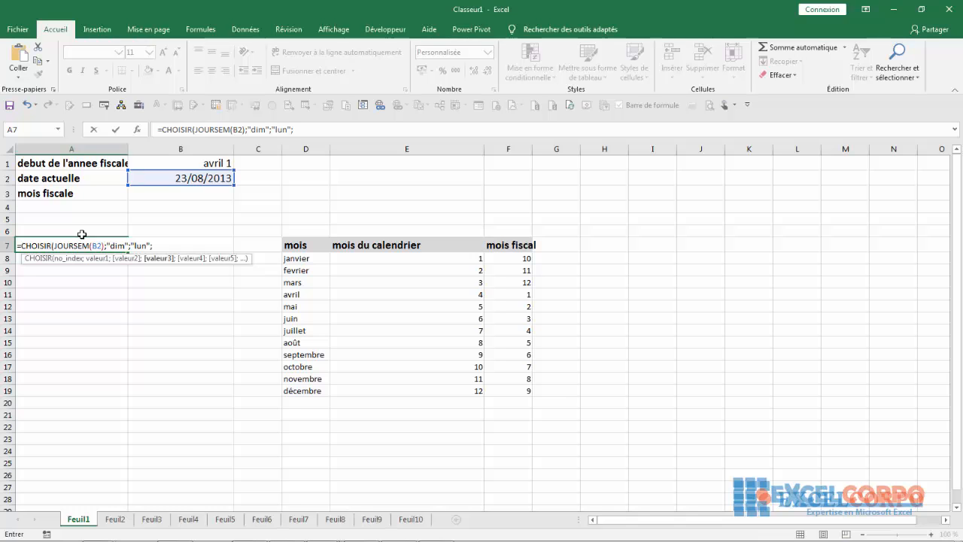
pyautogui.write('"mar";"mer')
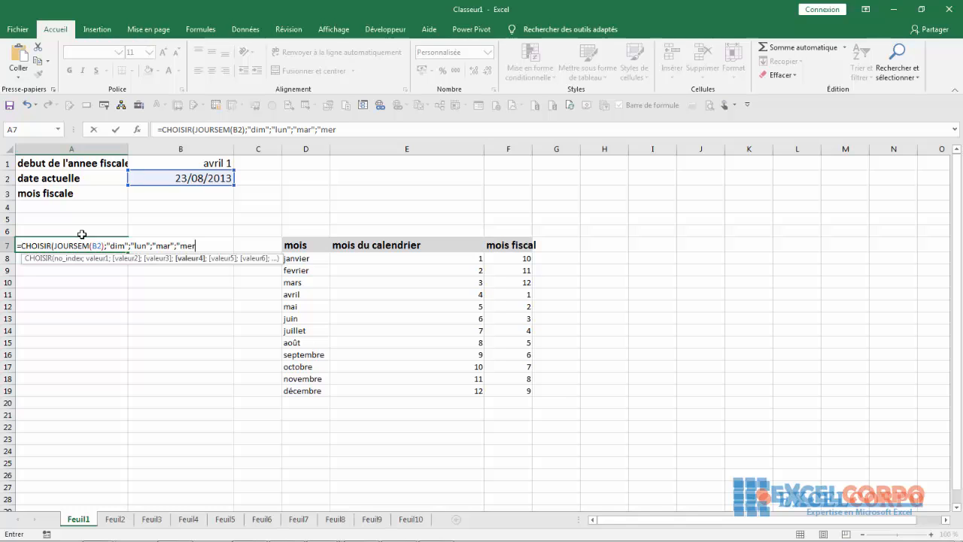
pyautogui.write('";')
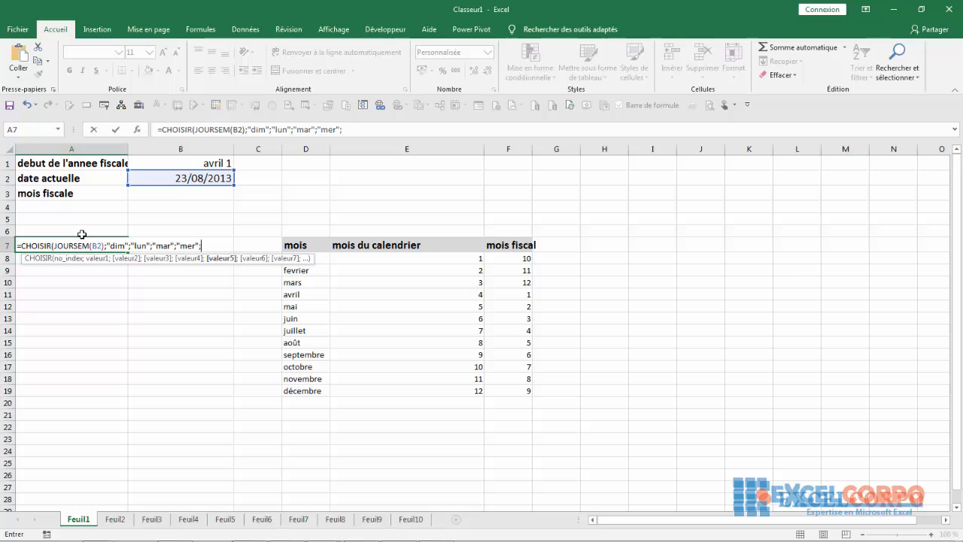
# Add "jeu", "ven" and "sam" as the last three weekday values of the CHOISIR formula
pyautogui.write('jeu')
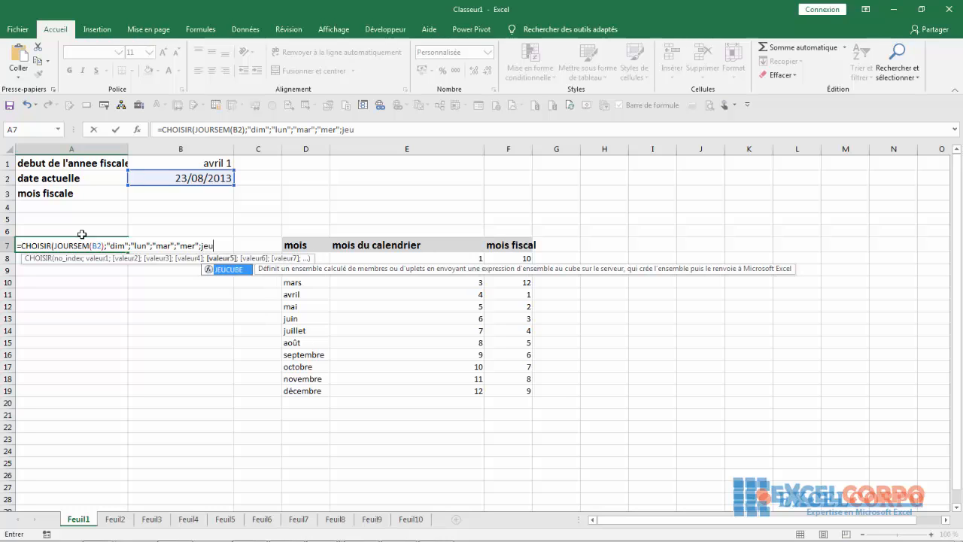
pyautogui.press('BackSpace')
pyautogui.press('BackSpace')
pyautogui.press('BackSpace')
pyautogui.write('"')
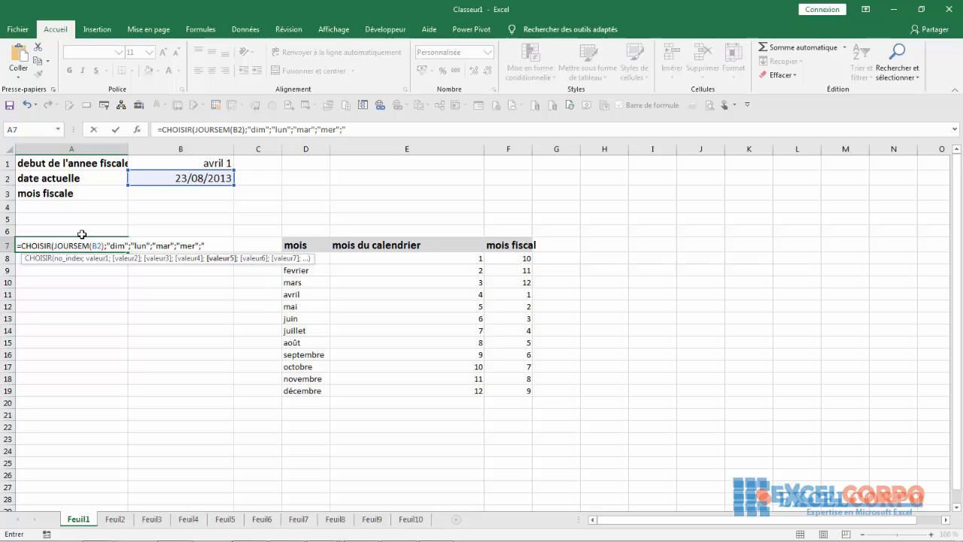
pyautogui.write('jeu"')
pyautogui.write(';')
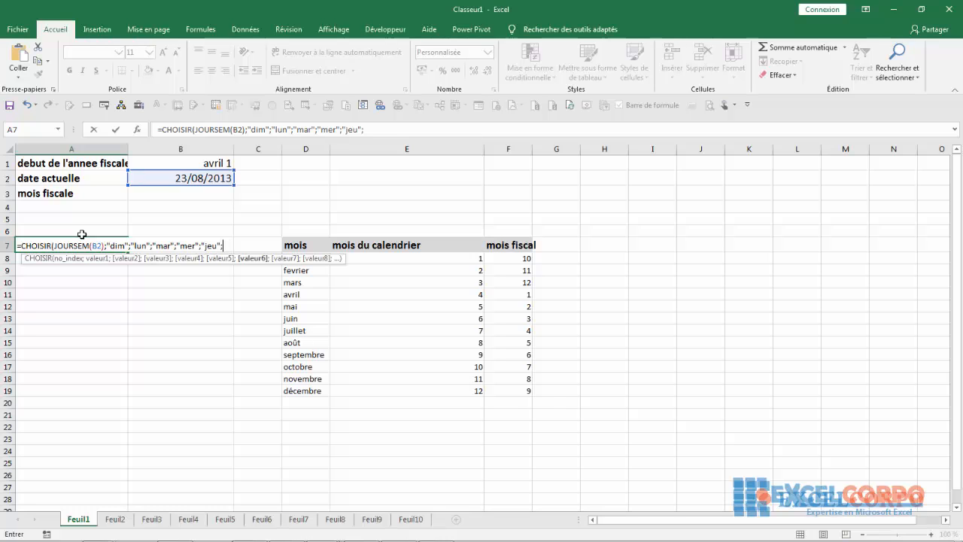
pyautogui.write('"ven";')
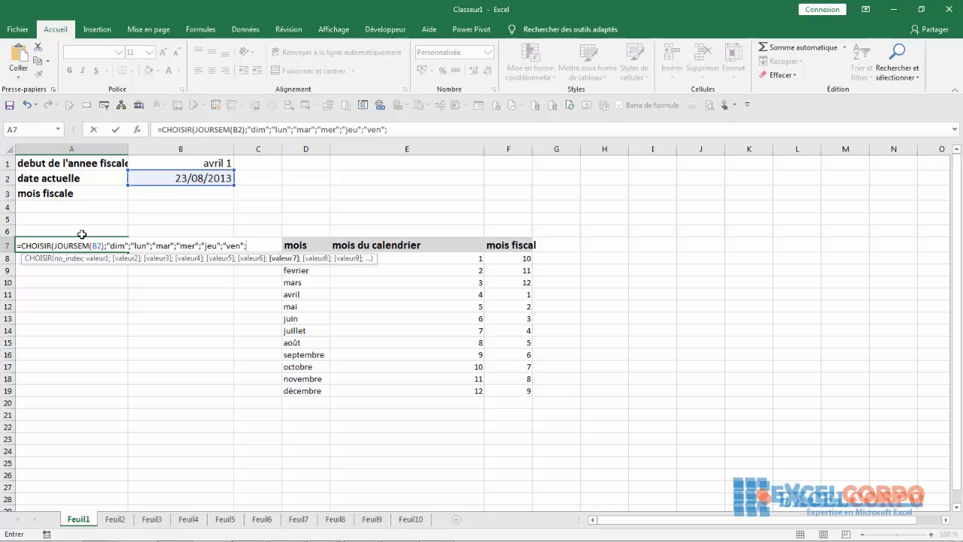
pyautogui.write('"sam"')
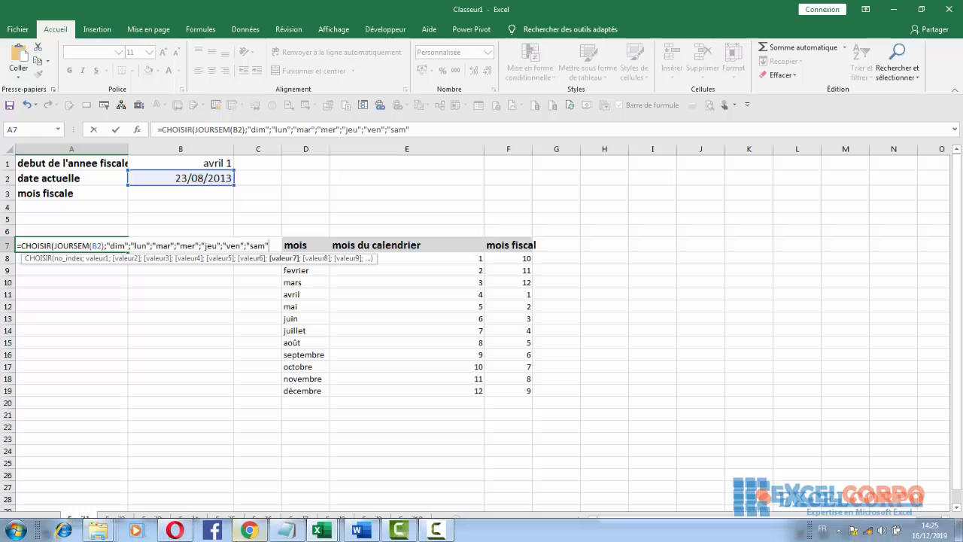
# Return to the worksheet, close the CHOISIR formula's parenthesis and commit it in A7
pyautogui.click(434, 530)
pyautogui.click(909, 491)
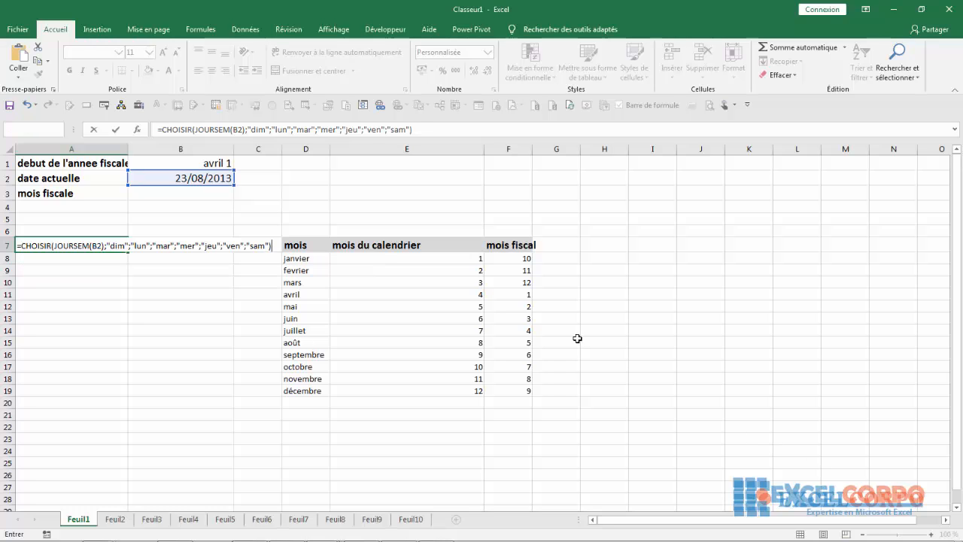
pyautogui.press('Return')
# Examine the weekday formula in A7 and the date in B2 it refers to, leaving both unedited
pyautogui.click(28, 242)
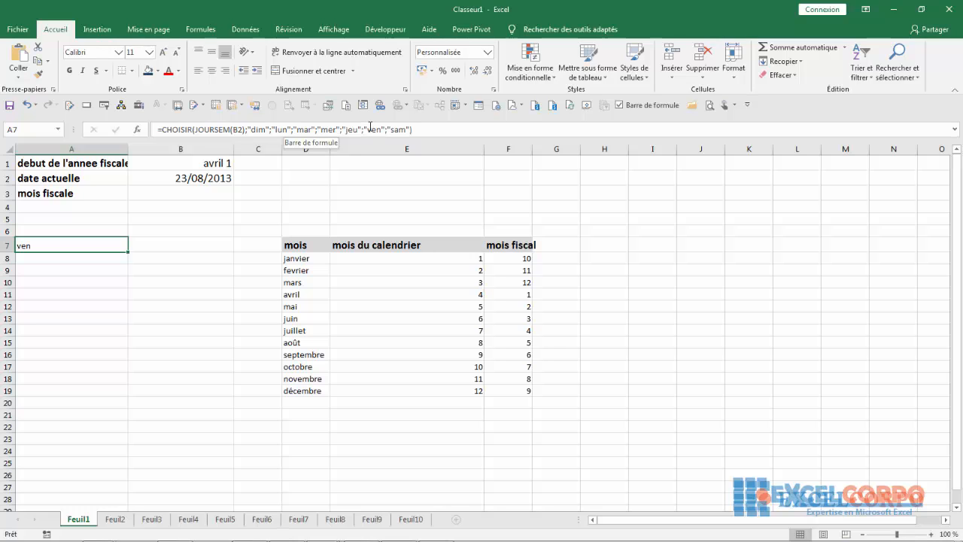
pyautogui.click(183, 179)
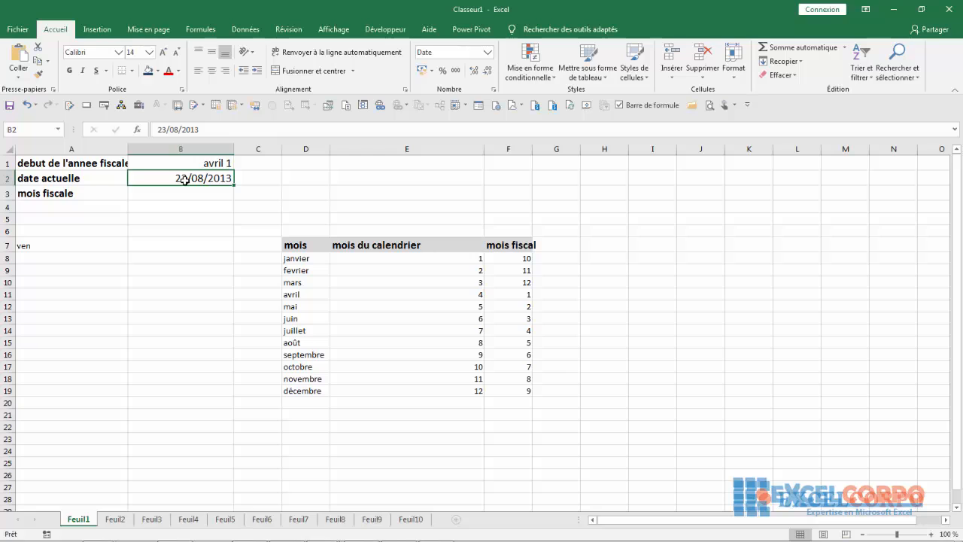
pyautogui.click(36, 248)
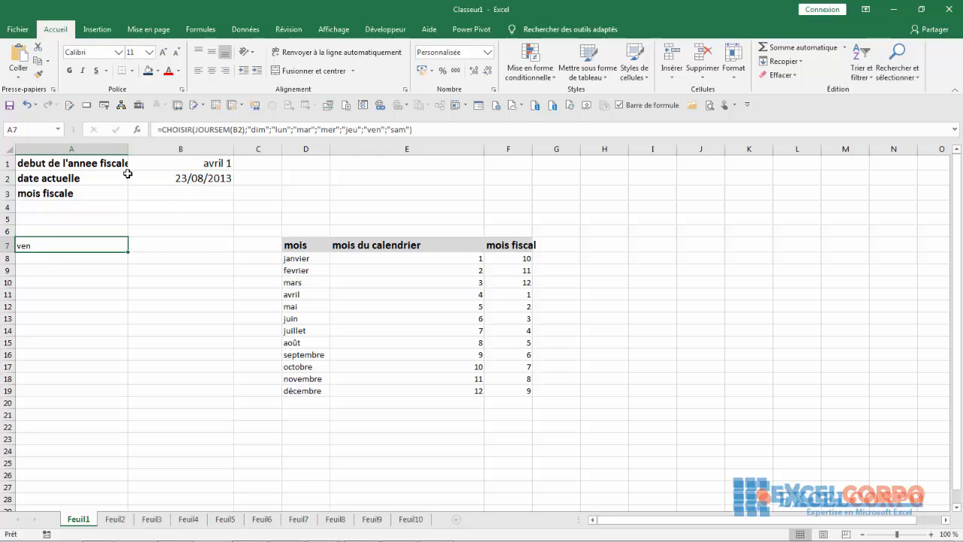
pyautogui.click(231, 129)
pyautogui.press('Return')
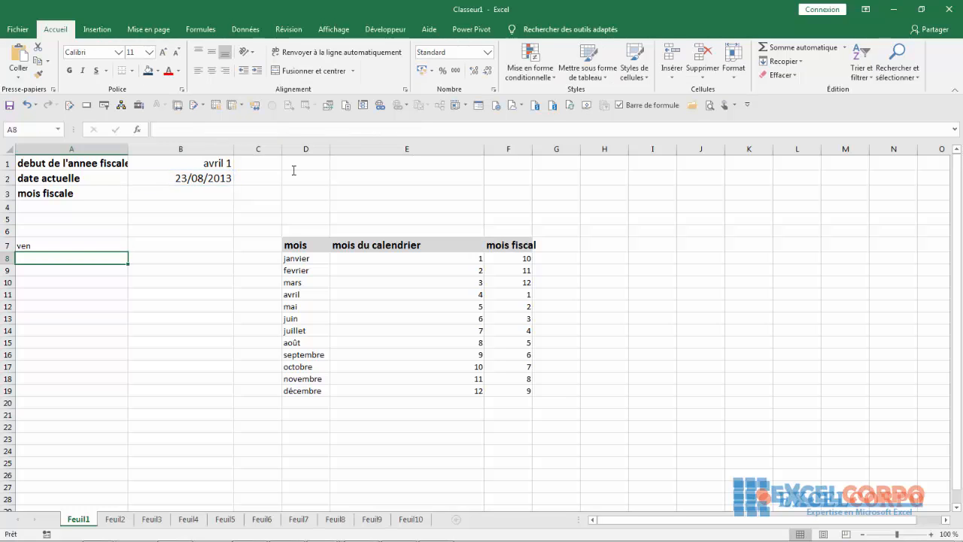
# Replace JOURSEM with MOIS as the index function of the CHOISIR formula in A7, keeping the B2 reference
pyautogui.click(39, 244)
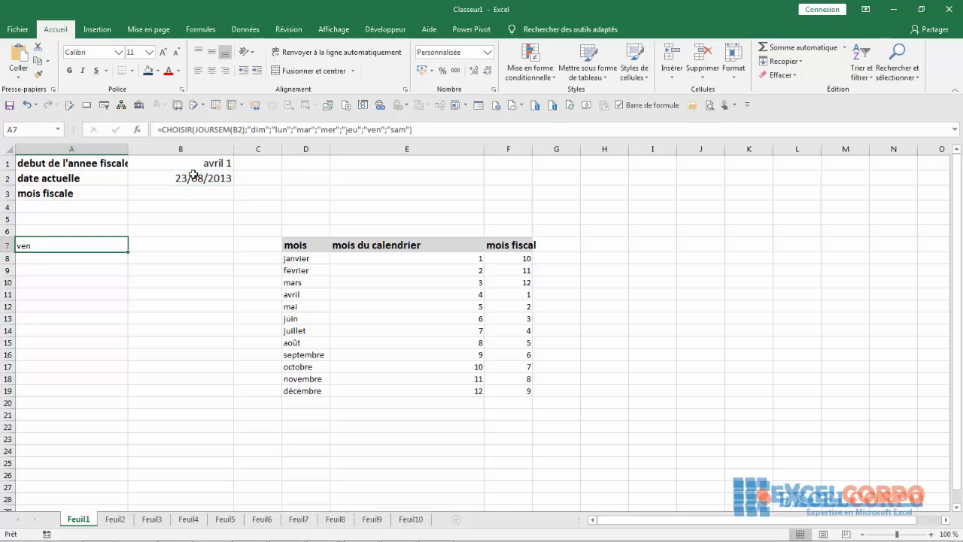
pyautogui.click(230, 132)
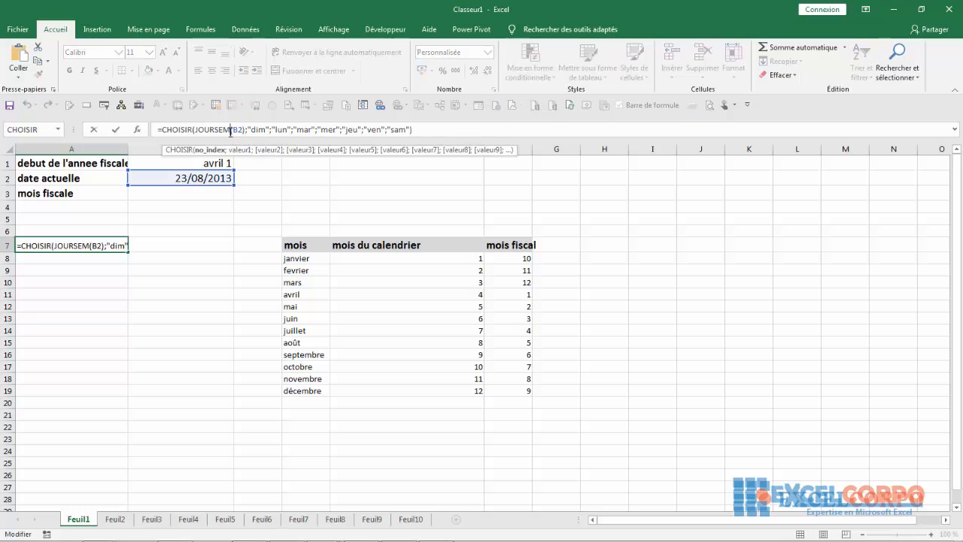
pyautogui.press('BackSpace')
pyautogui.press('BackSpace')
pyautogui.press('BackSpace')
pyautogui.press('BackSpace')
pyautogui.press('BackSpace')
pyautogui.press('BackSpace')
pyautogui.press('BackSpace')
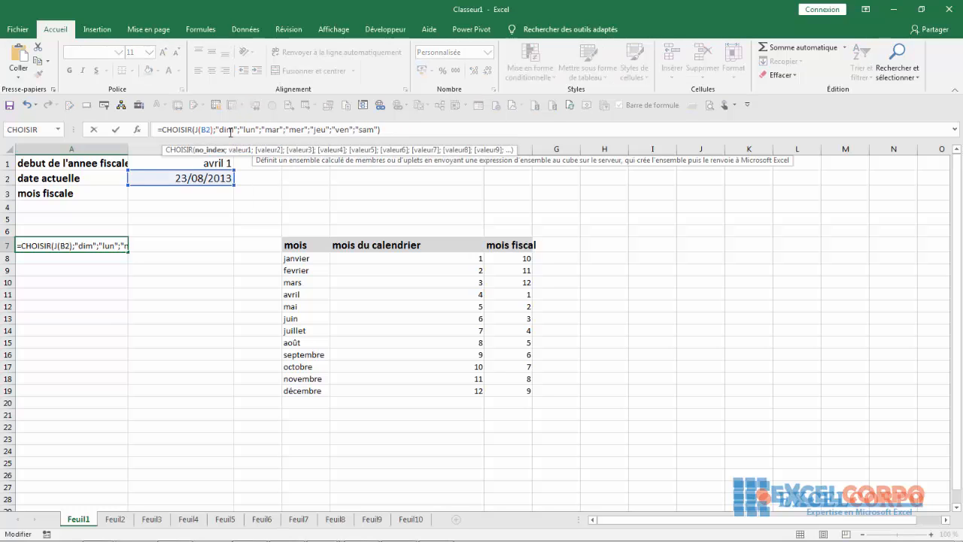
pyautogui.write('moi')
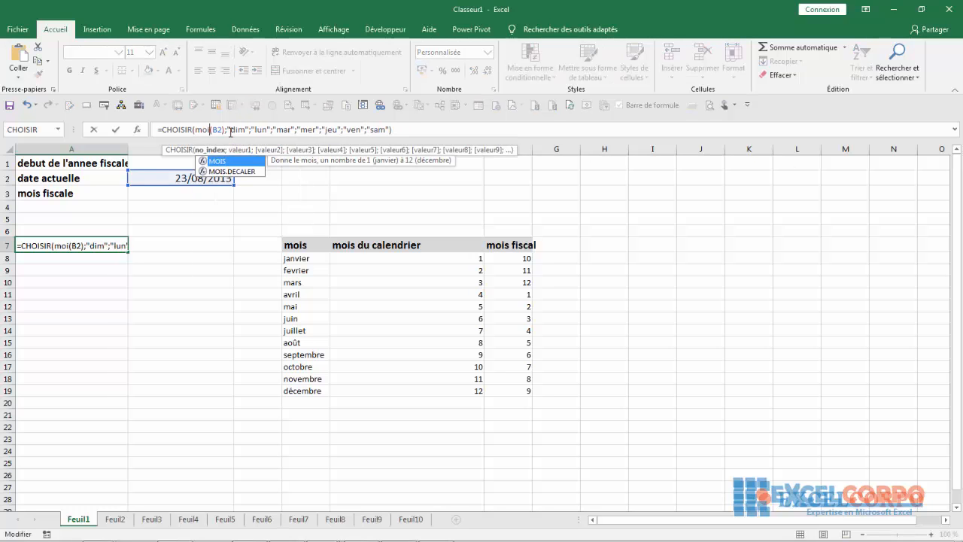
pyautogui.doubleClick(222, 164)
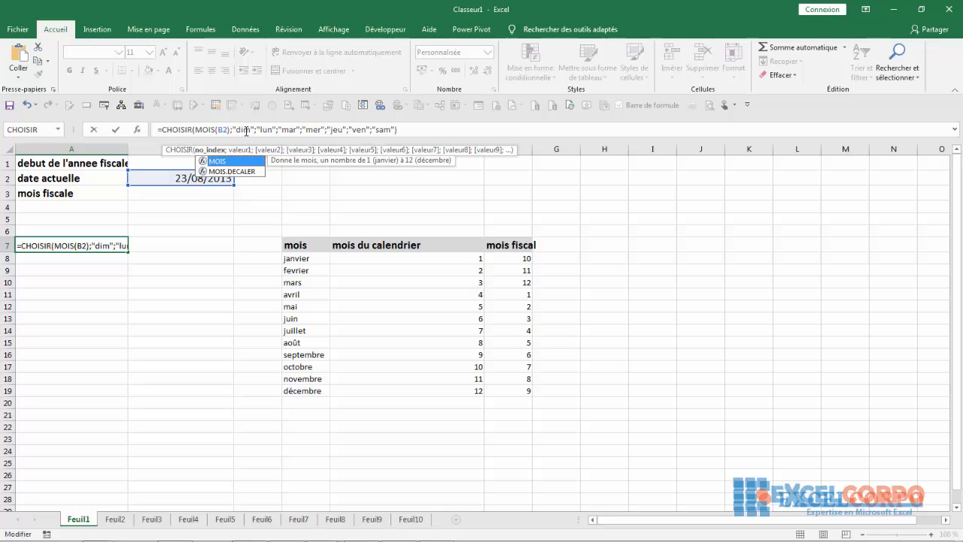
# Replace the first CHOISIR value "dim" with "jan" in the A7 formula
pyautogui.click(112, 245)
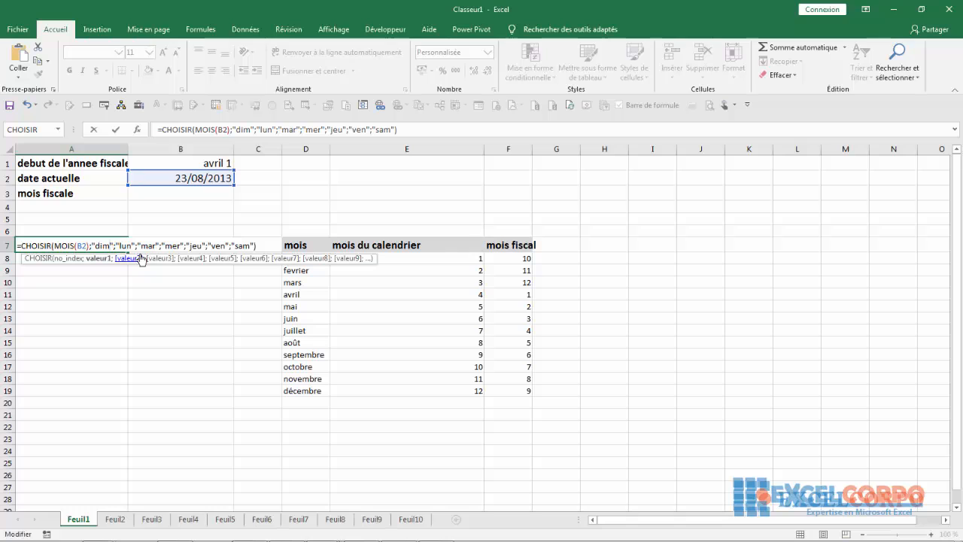
pyautogui.press('BackSpace')
pyautogui.press('BackSpace')
pyautogui.press('BackSpace')
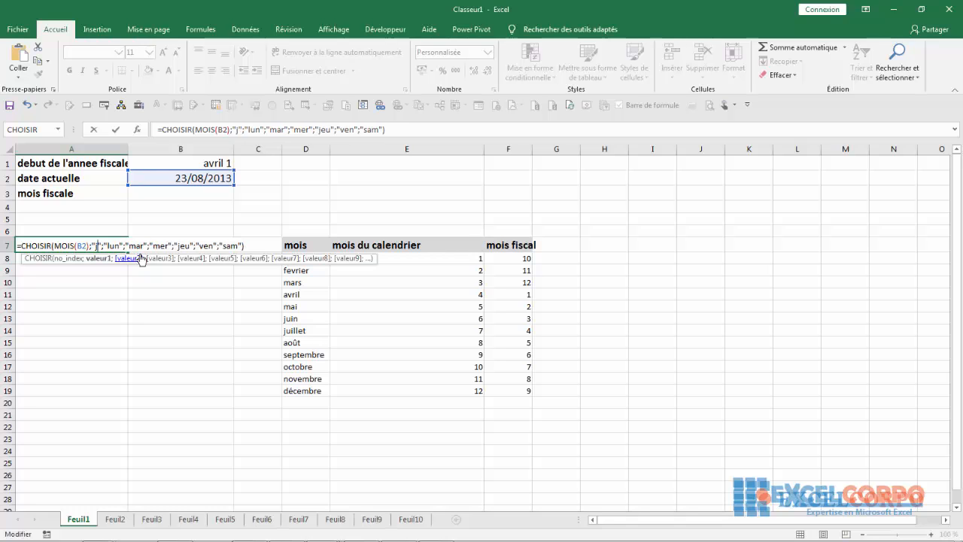
pyautogui.write('jan')
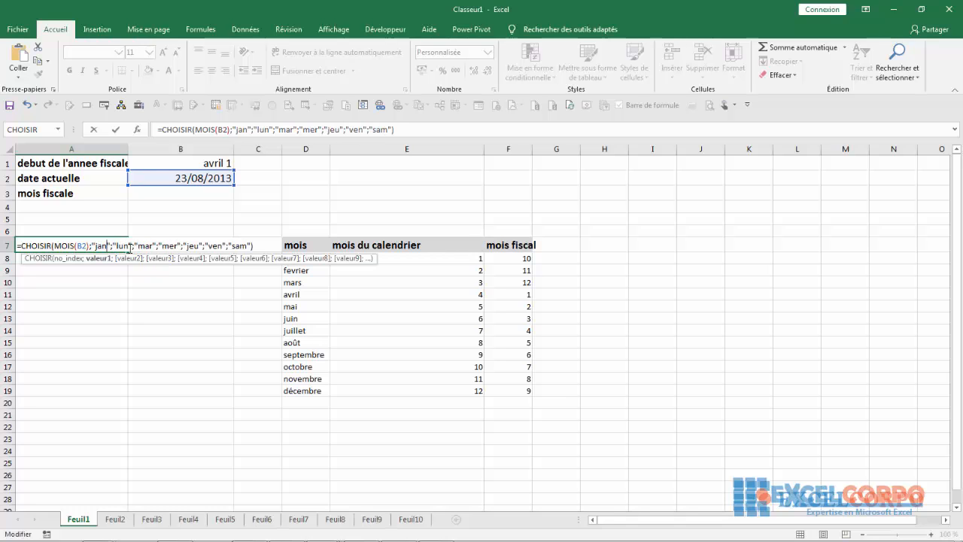
# Replace the second CHOISIR value "lun" with "Fév" in the A7 formula
pyautogui.click(128, 247)
pyautogui.press('BackSpace')
pyautogui.press('BackSpace')
pyautogui.press('BackSpace')
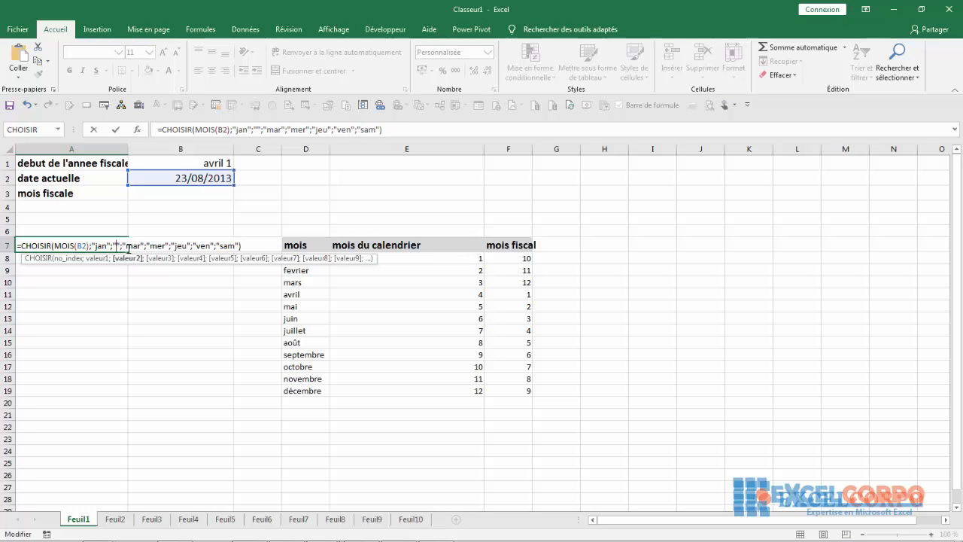
pyautogui.write('Fév')
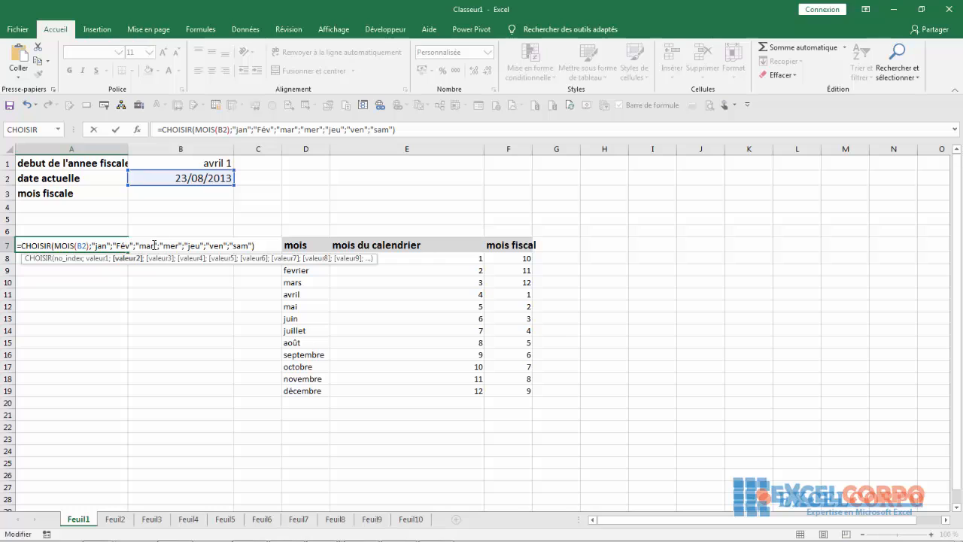
# Replace the fourth CHOISIR value "mer" with "avril" in the A7 formula, keeping "mar" as the third value
pyautogui.click(154, 246)
pyautogui.click(180, 246)
pyautogui.press('BackSpace')
pyautogui.press('BackSpace')
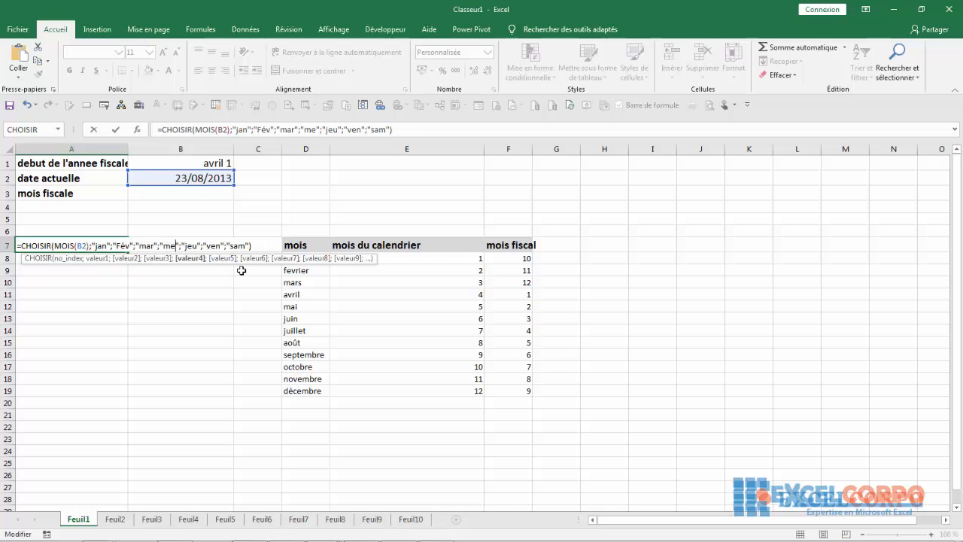
pyautogui.press('BackSpace')
pyautogui.write('avri')
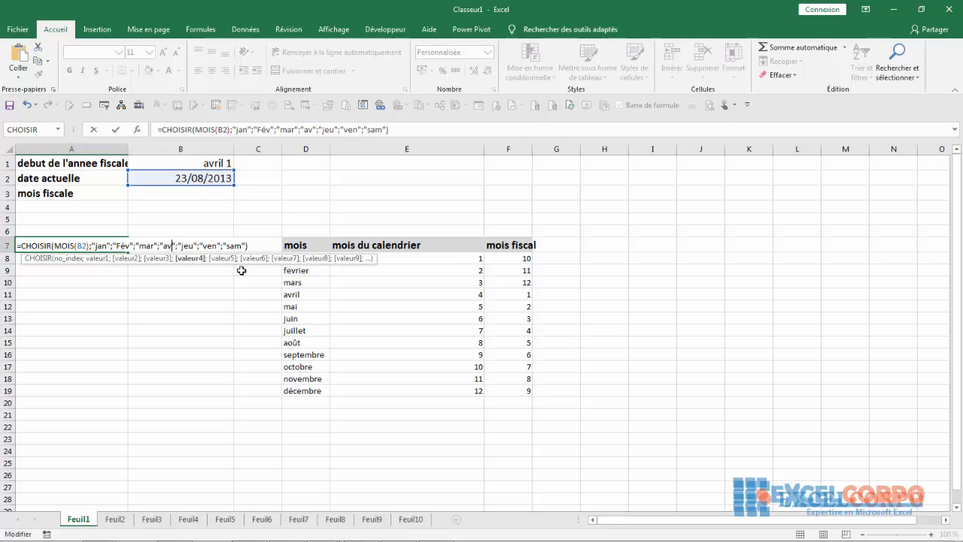
pyautogui.write('l')
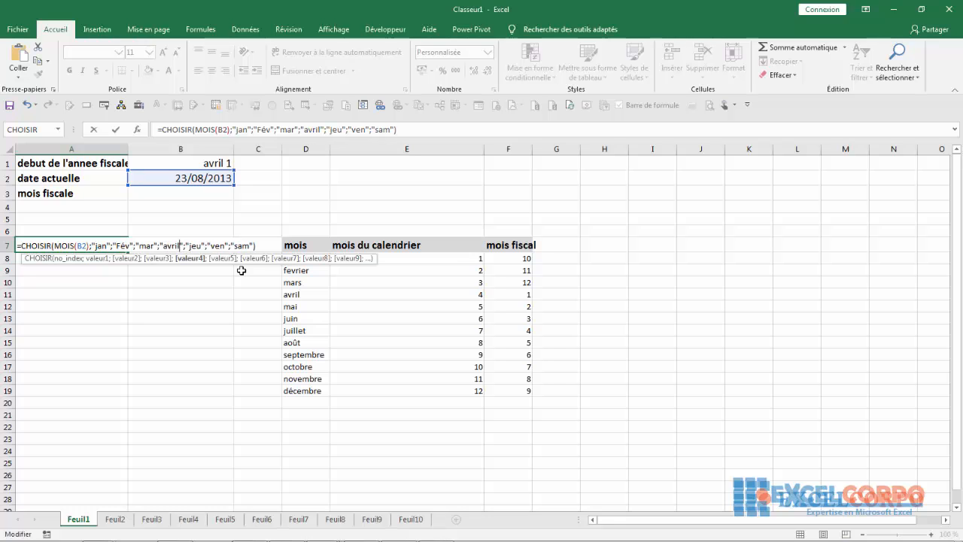
# Replace the fifth CHOISIR value "jeu" with "mai" in the A7 formula
pyautogui.click(204, 246)
pyautogui.press('BackSpace')
pyautogui.press('BackSpace')
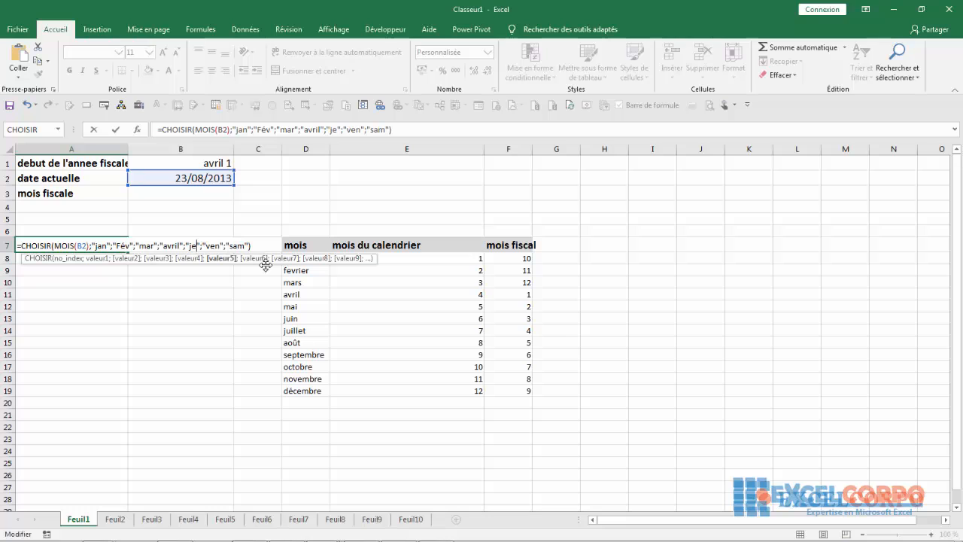
pyautogui.press('BackSpace')
pyautogui.write('mai')
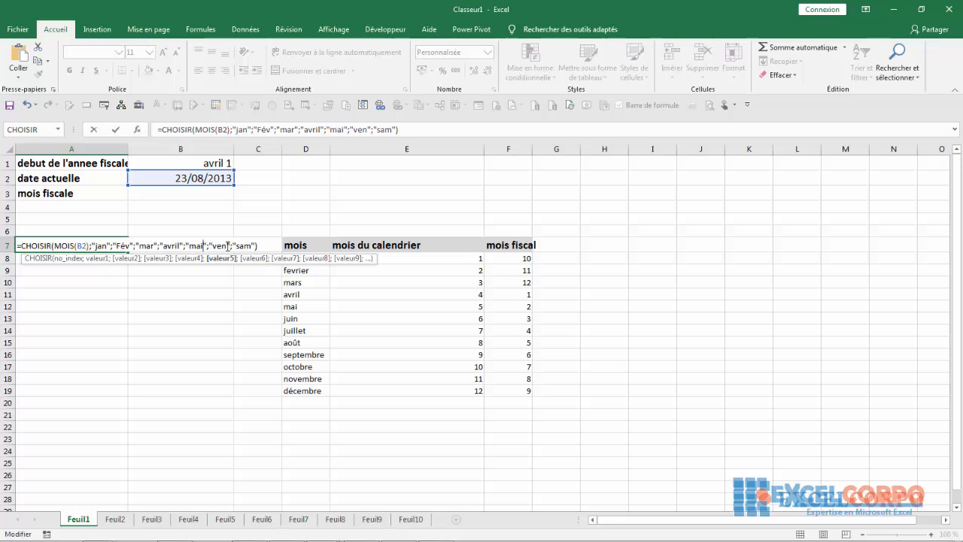
# Replace the sixth CHOISIR value "ven" with "juin" in the A7 formula
pyautogui.click(226, 246)
pyautogui.press('BackSpace')
pyautogui.press('BackSpace')
pyautogui.press('BackSpace')
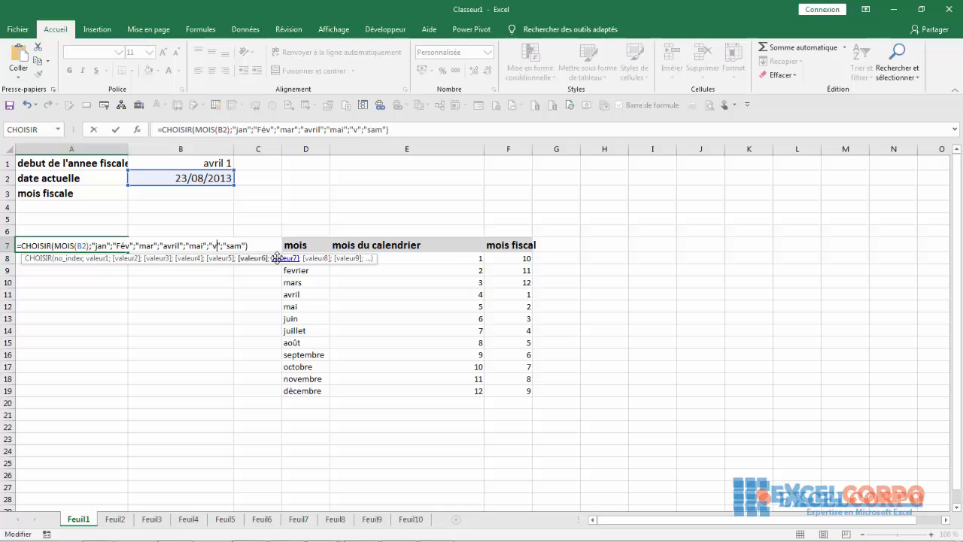
pyautogui.write('juin')
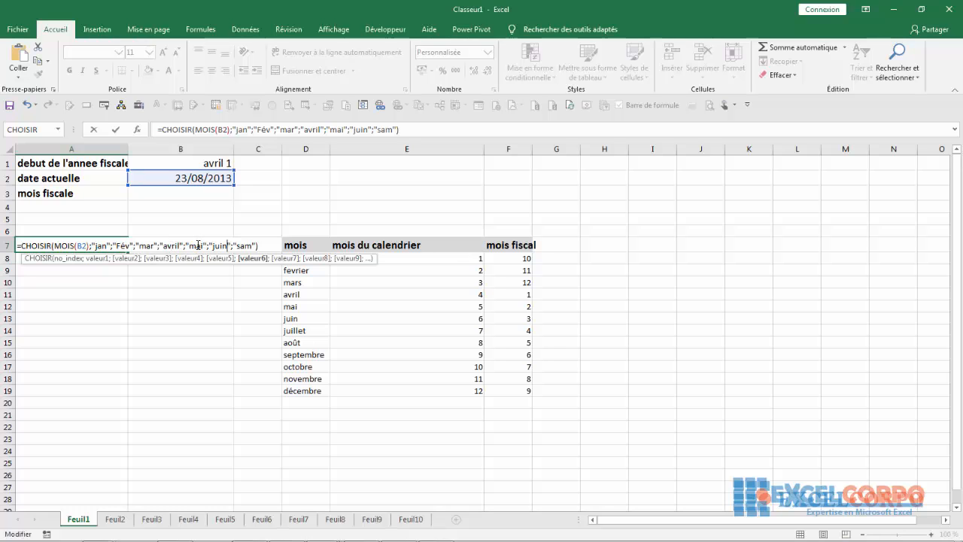
# Replace the seventh CHOISIR value "sam" with "juil" in the A7 formula and add a separator after it
pyautogui.click(252, 245)
pyautogui.press('BackSpace')
pyautogui.press('BackSpace')
pyautogui.press('BackSpace')
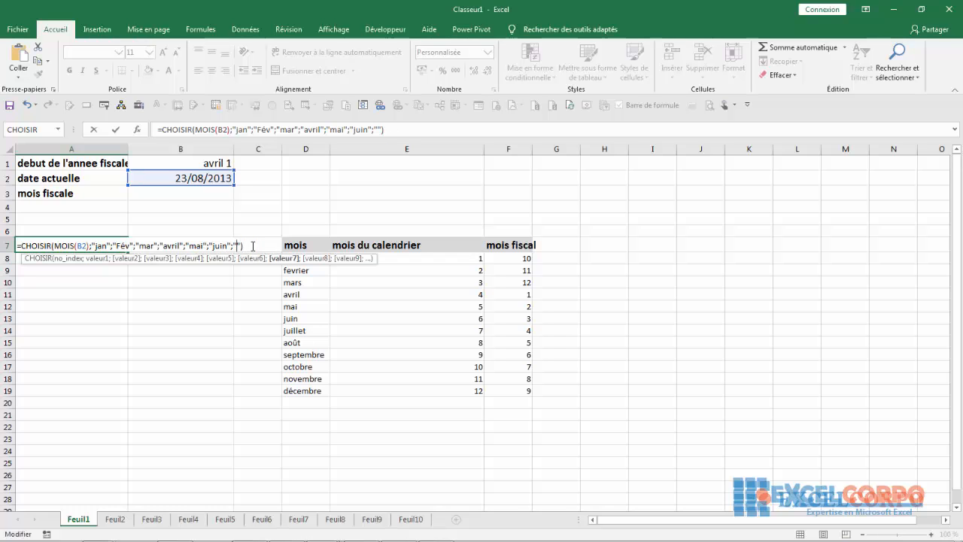
pyautogui.write('juil";')
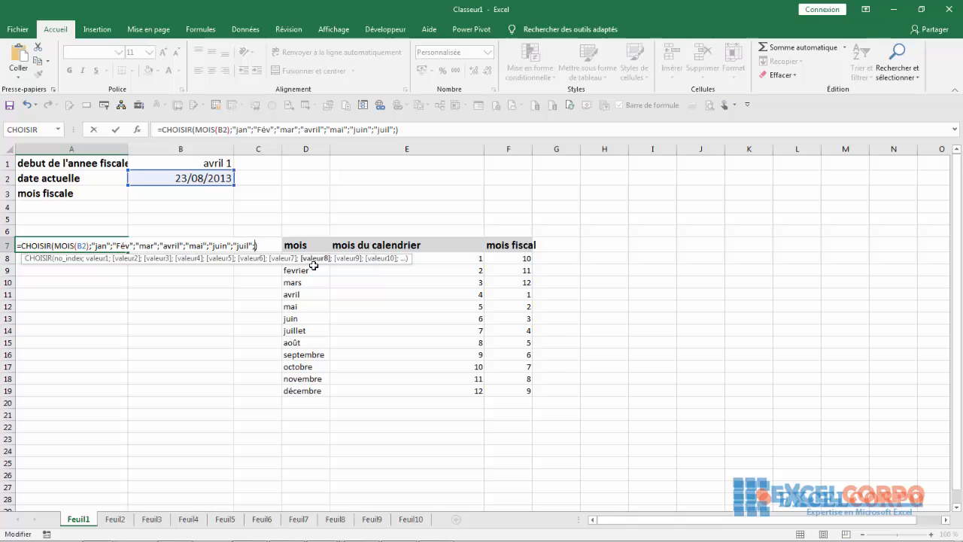
# Append Aout as the eighth CHOISIR value in the A7 formula, followed by a separator
pyautogui.write('Aout"')
pyautogui.press('BackSpace')
pyautogui.write(';')
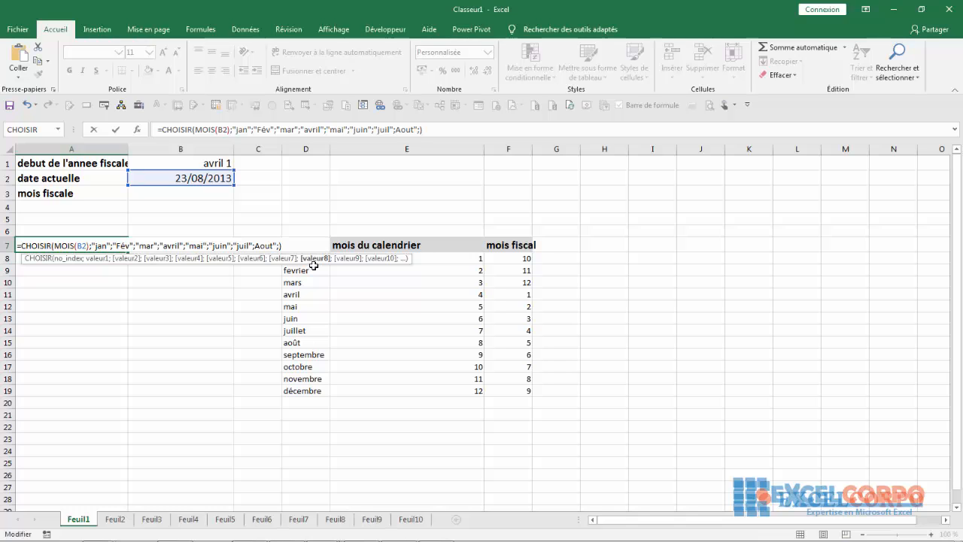
pyautogui.write('.....')
pyautogui.press('BackSpace')
pyautogui.press('BackSpace')
pyautogui.press('BackSpace')
pyautogui.press('BackSpace')
pyautogui.press('BackSpace')
# Append "sept" and "oct" as the ninth and tenth CHOISIR values in the A7 formula
pyautogui.write('"')
pyautogui.write('sep')
pyautogui.write('t"')
pyautogui.write(';')
pyautogui.write('oct')
pyautogui.press('BackSpace')
pyautogui.press('BackSpace')
pyautogui.press('BackSpace')
pyautogui.write('"oct')
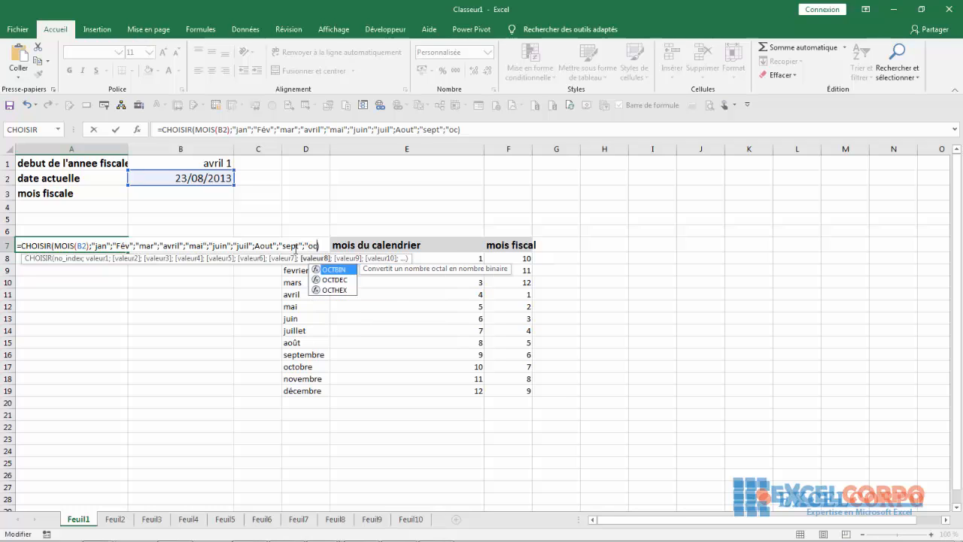
pyautogui.write('"')
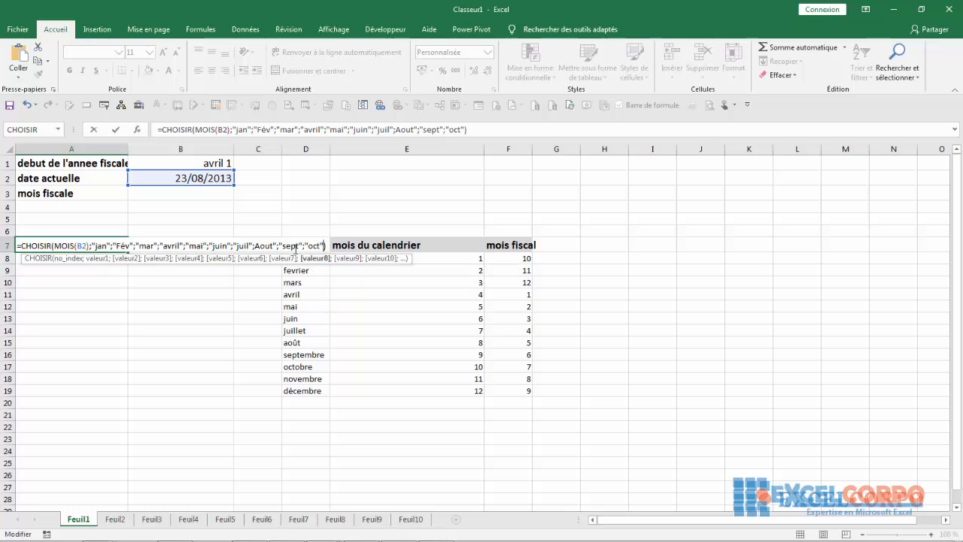
# Append "nov" and "dec" as the last two CHOISIR values and try to enter the A7 formula
pyautogui.write(';"nov"')
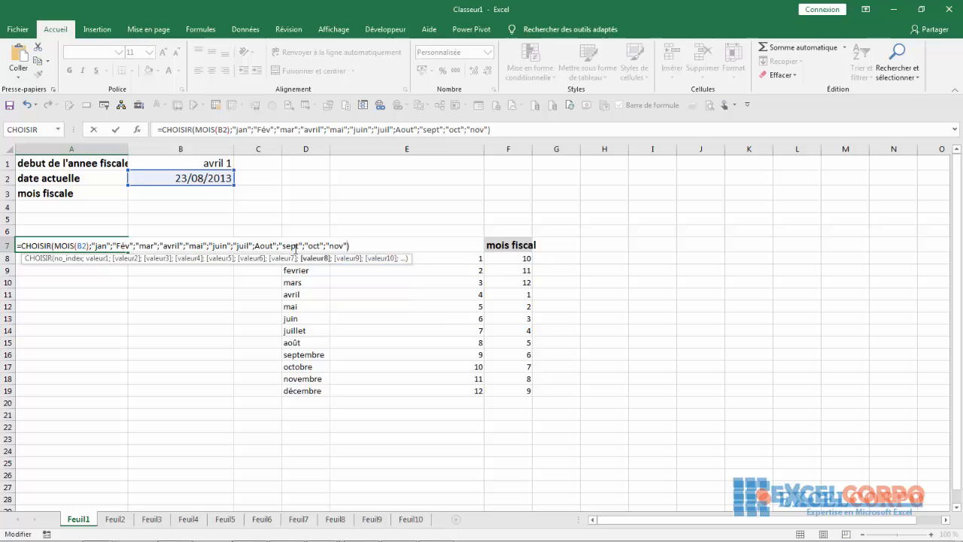
pyautogui.write(';"')
pyautogui.press('BackSpace')
pyautogui.write('dec')
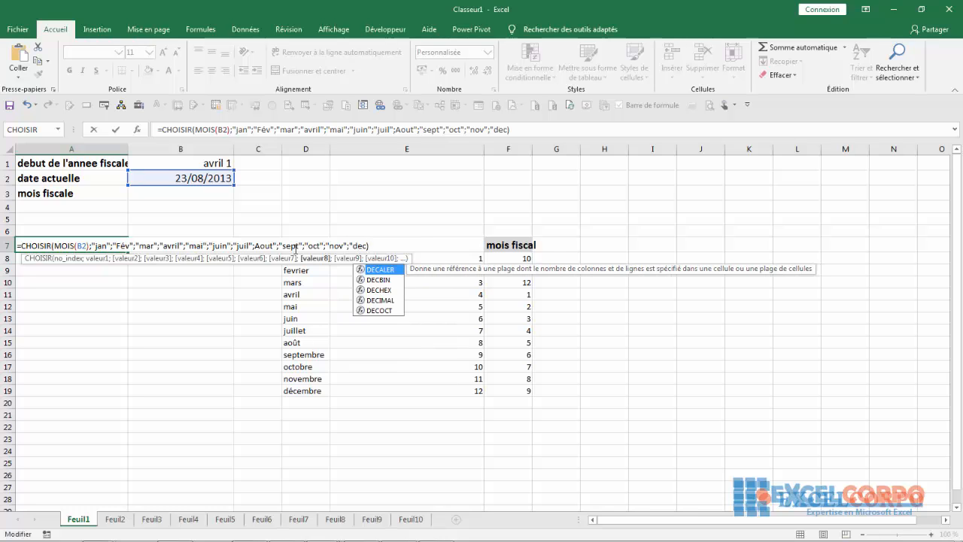
pyautogui.write('"')
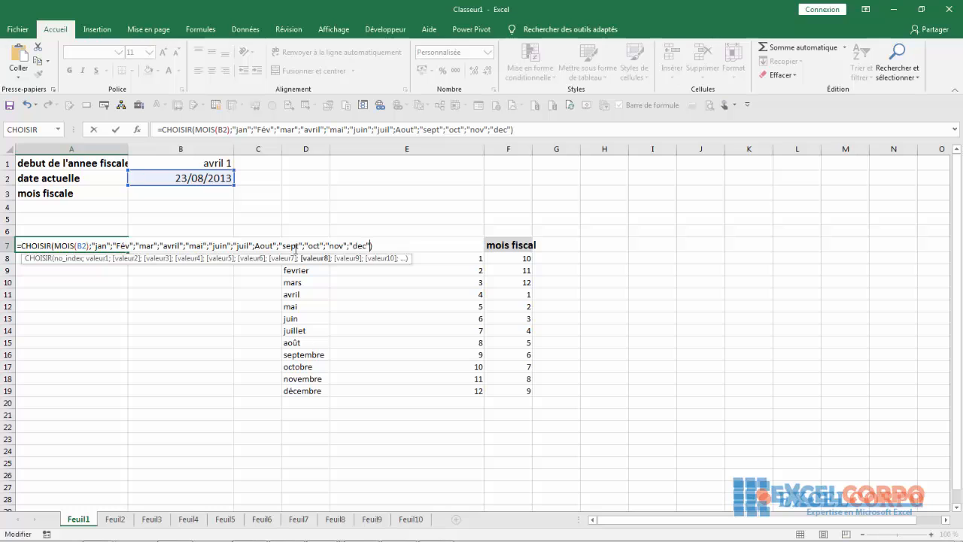
pyautogui.press('Return')
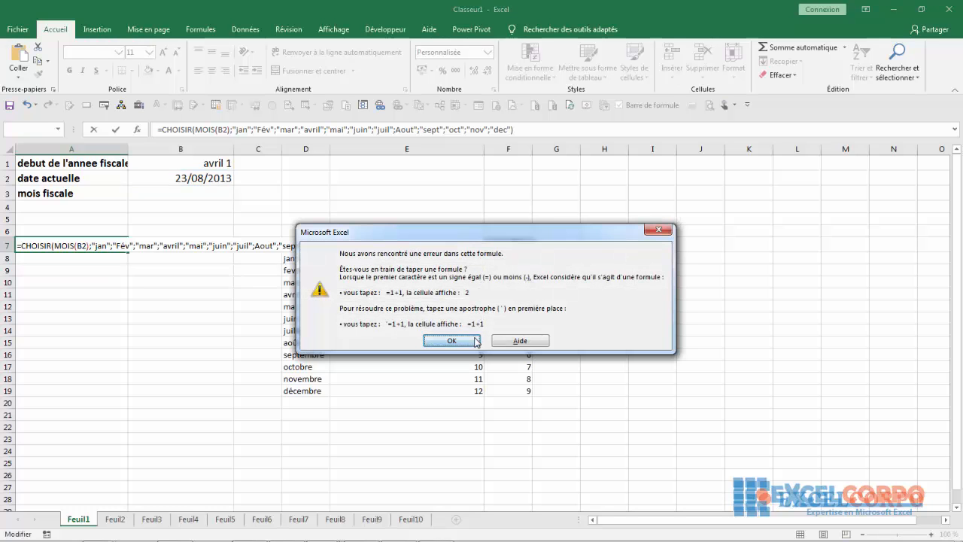
pyautogui.click(451, 338)
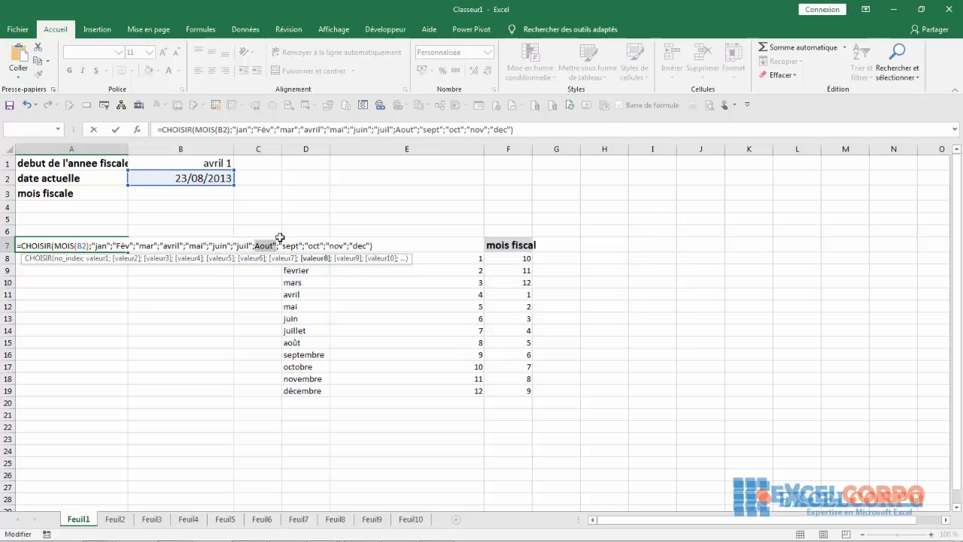
# Add the missing opening quotation mark before Aout in the A7 formula and enter it
pyautogui.click(255, 246)
pyautogui.write('"')
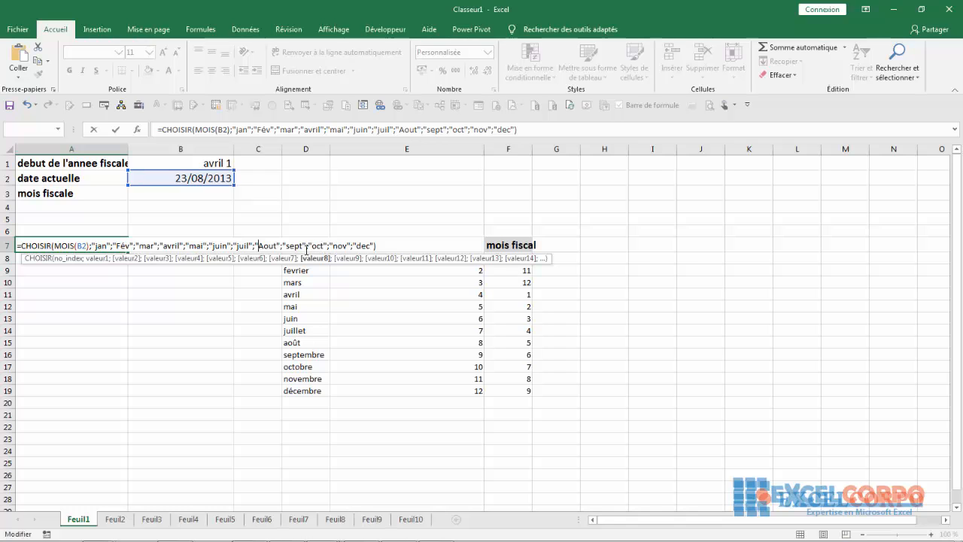
pyautogui.press('Return')
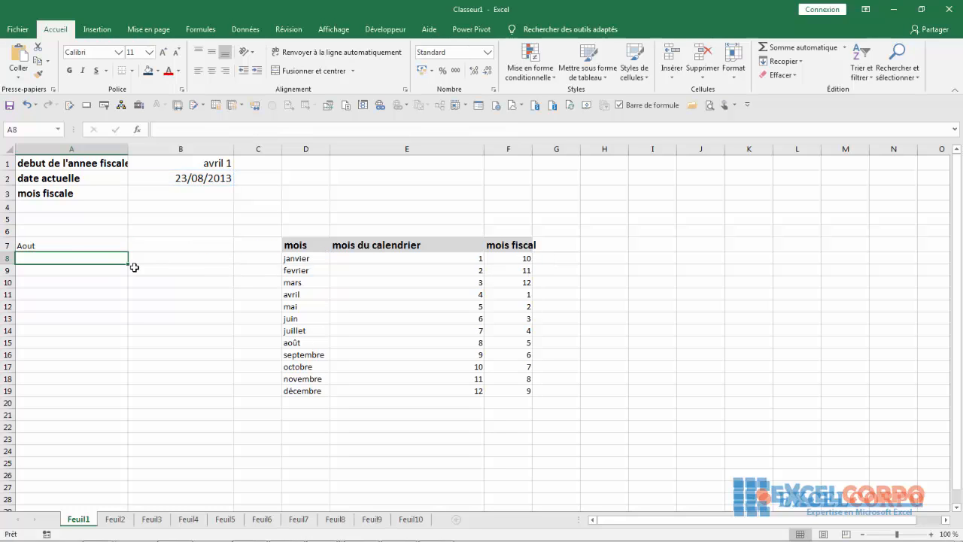
# Review the completed CHOISIR formula in A7 and dismiss the Windows colour scheme prompt without choosing an option
pyautogui.click(68, 246)
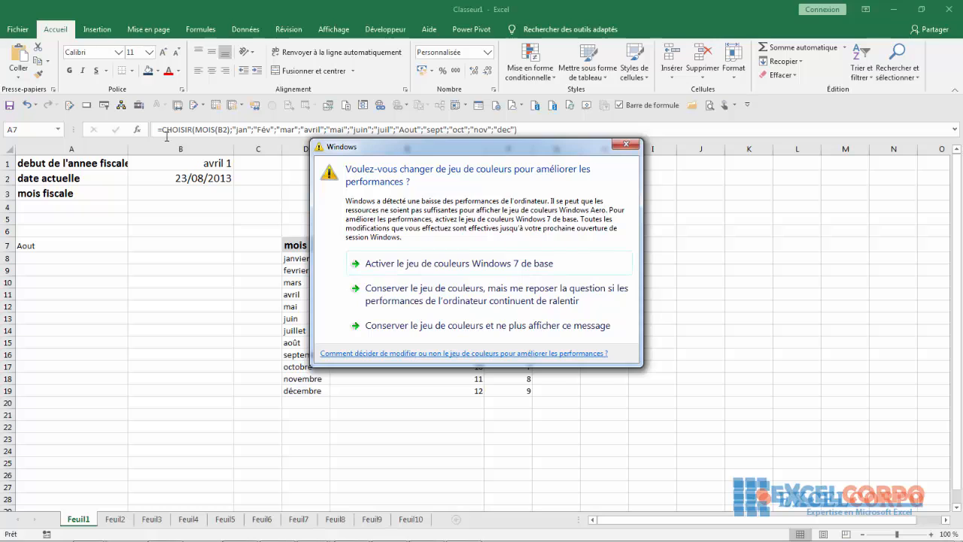
pyautogui.click(624, 144)
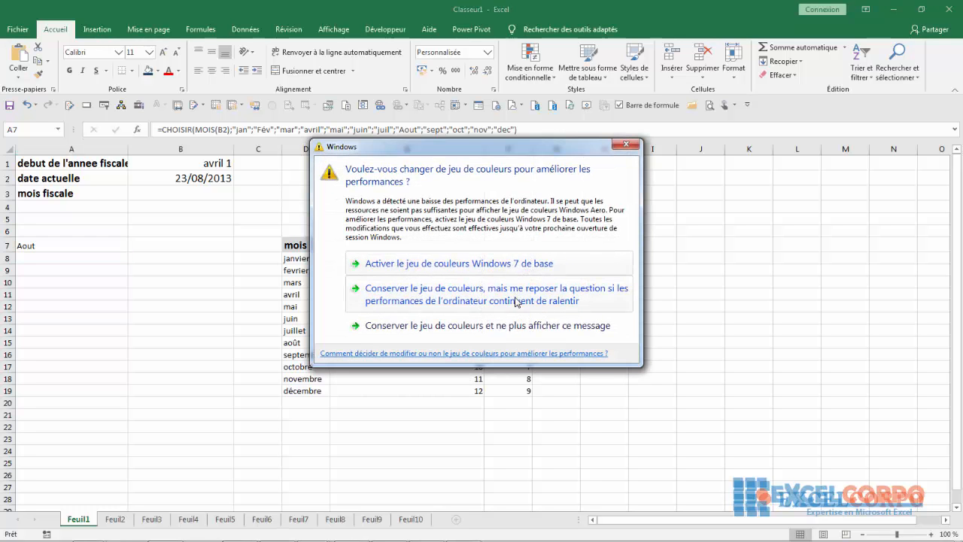
pyautogui.click(625, 144)
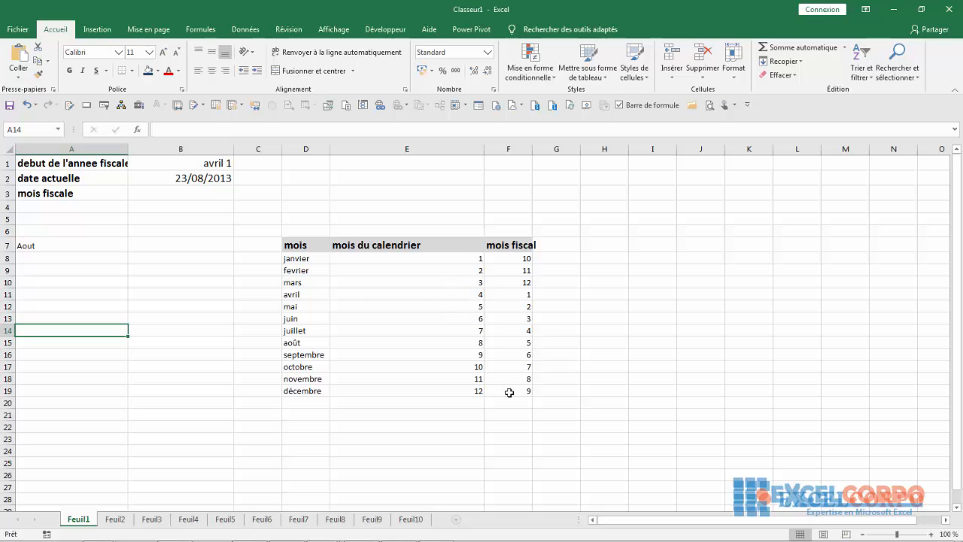
# Compare the calendar month numbers with the fiscal month numbers in the month table
pyautogui.click(519, 296)
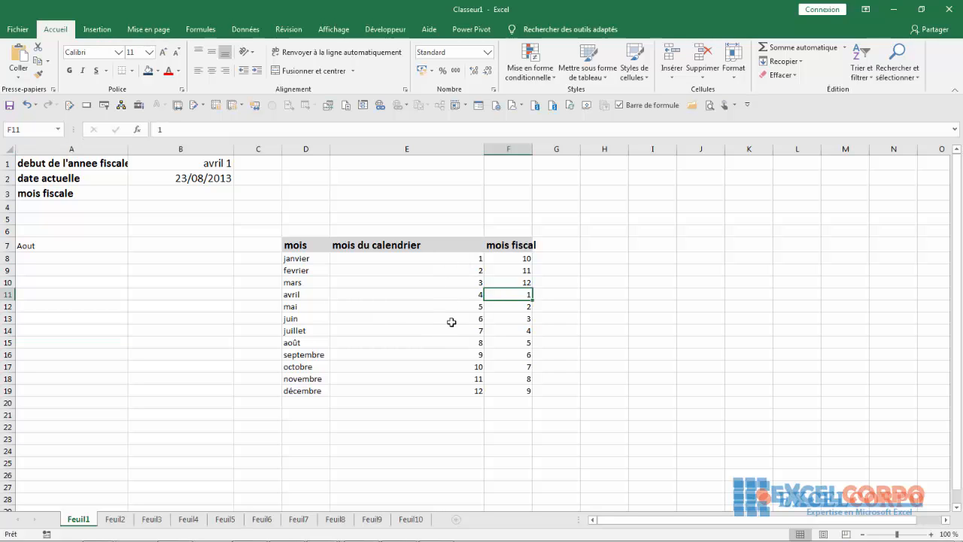
pyautogui.click(464, 270)
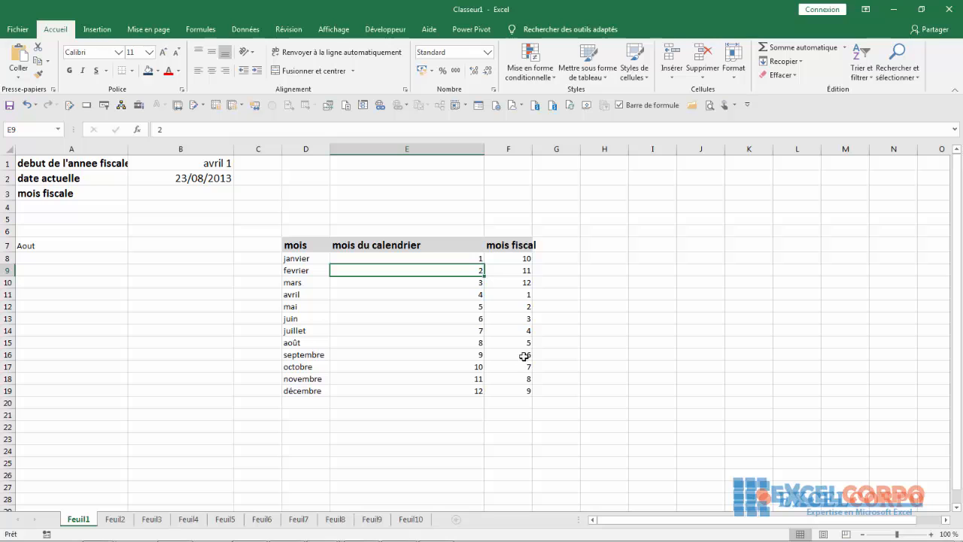
pyautogui.click(381, 296)
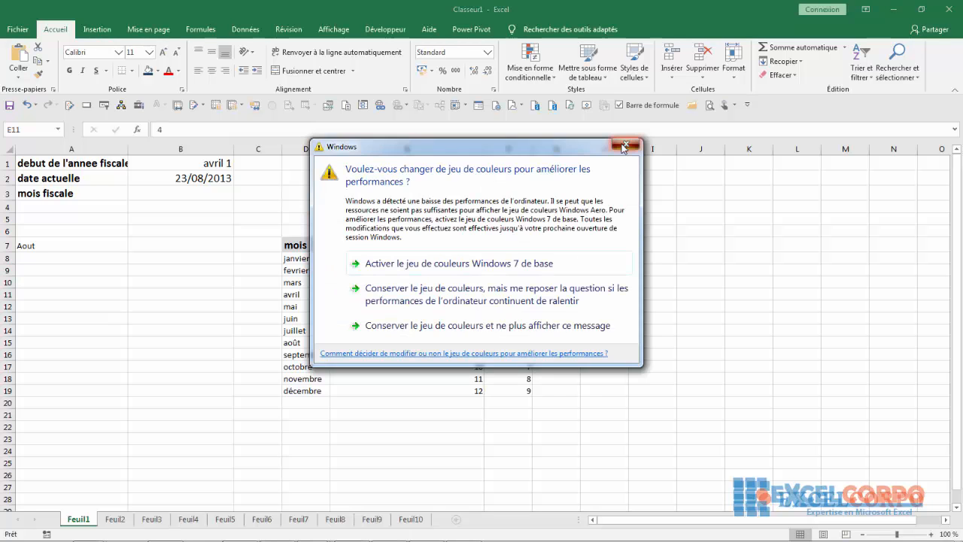
pyautogui.click(419, 342)
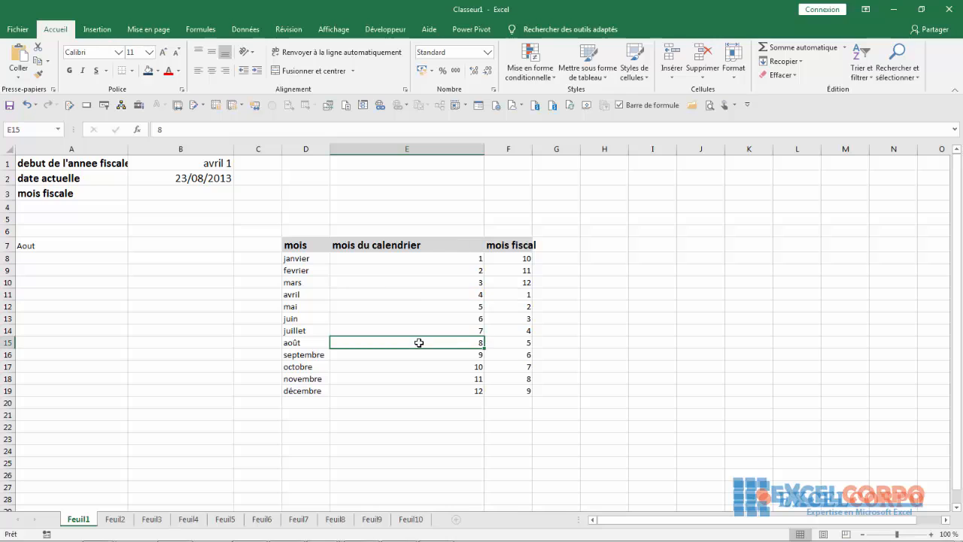
pyautogui.click(518, 294)
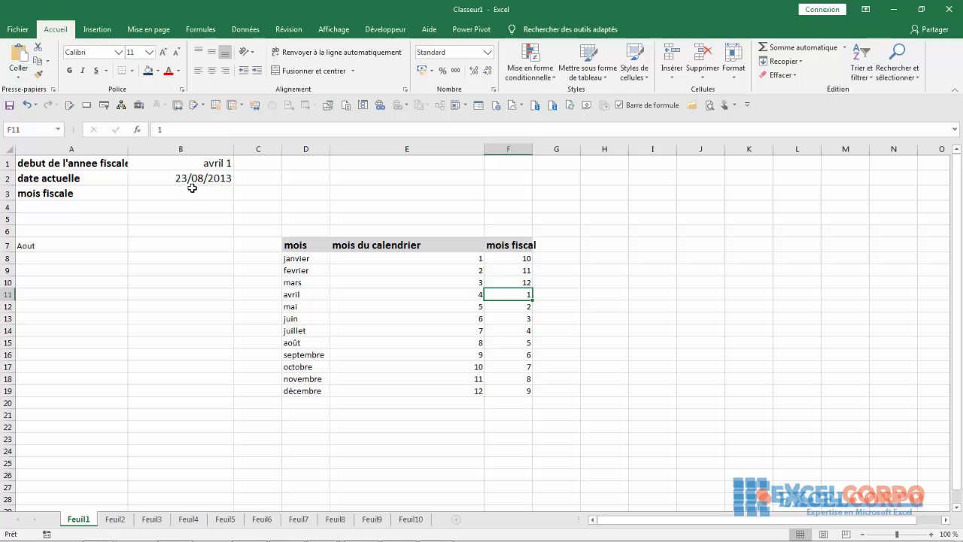
# Widen column A to fit its labels and start a CHOISIR formula in B3 with MOIS(B2) as its index
pyautogui.moveTo(128, 148); pyautogui.dragTo(162, 149)
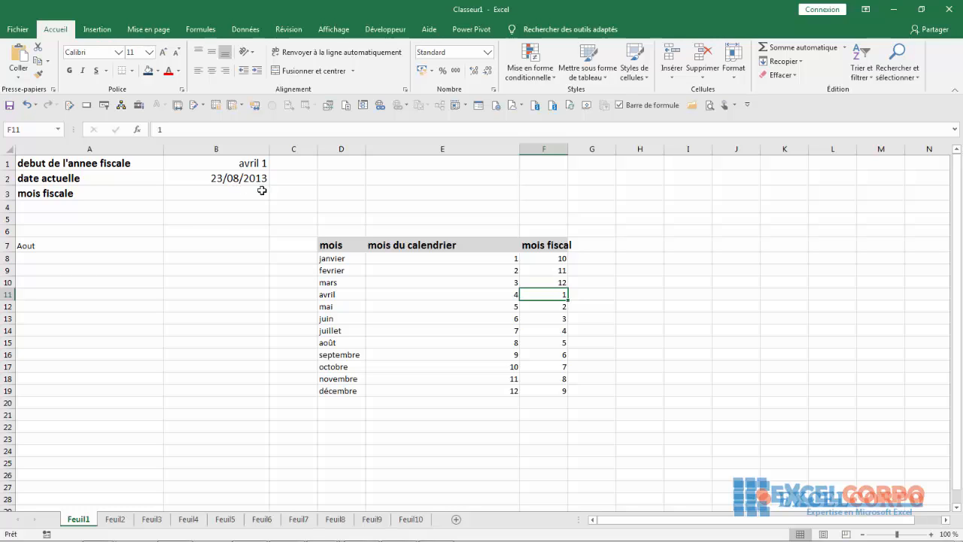
pyautogui.click(196, 197)
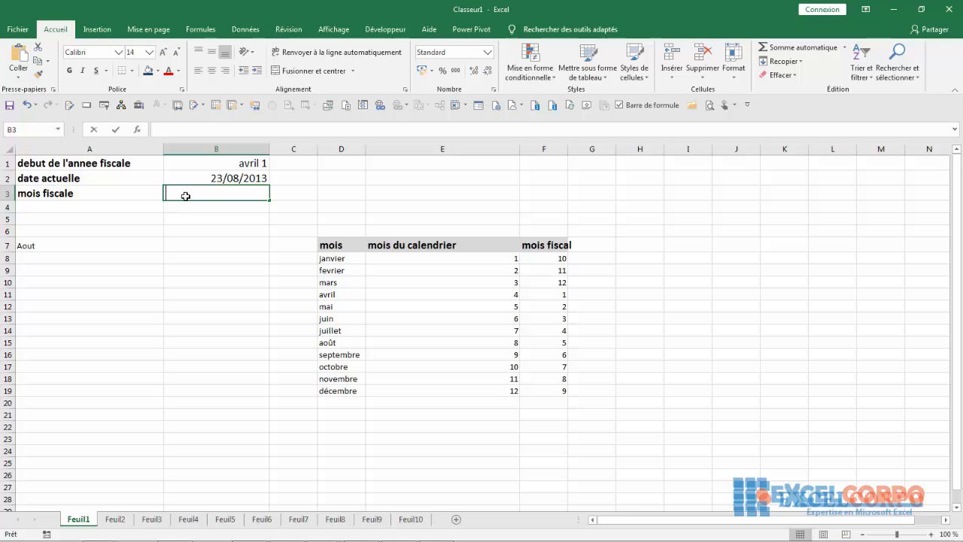
pyautogui.write('=ch')
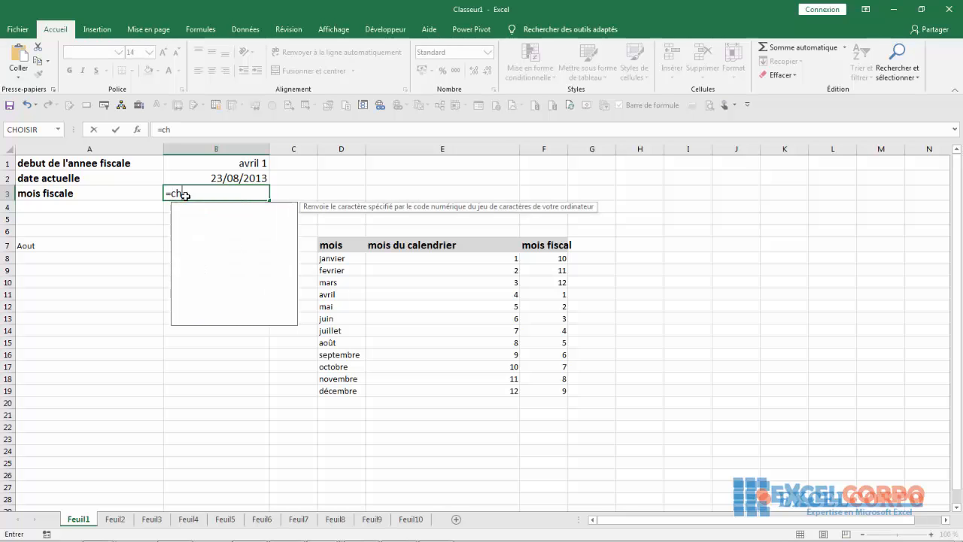
pyautogui.write('oisi')
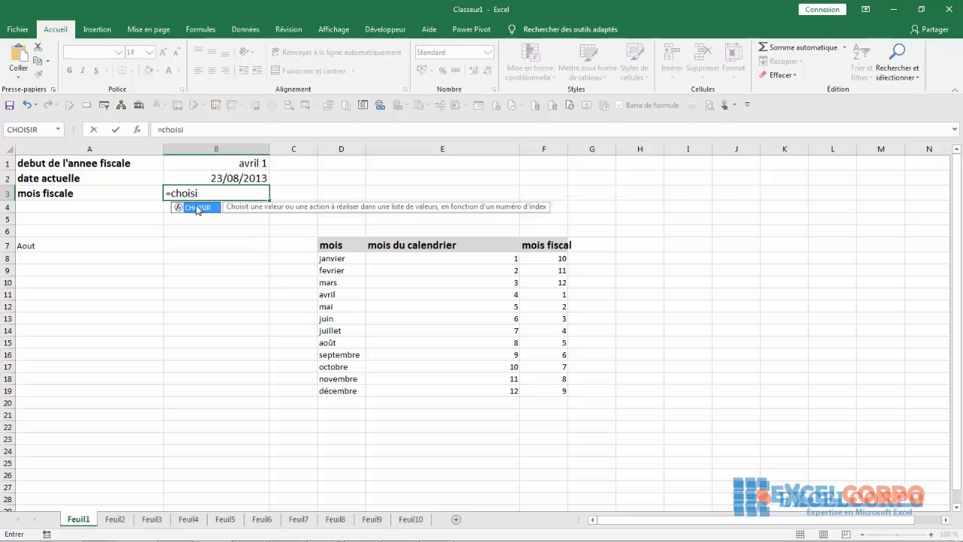
pyautogui.doubleClick(197, 208)
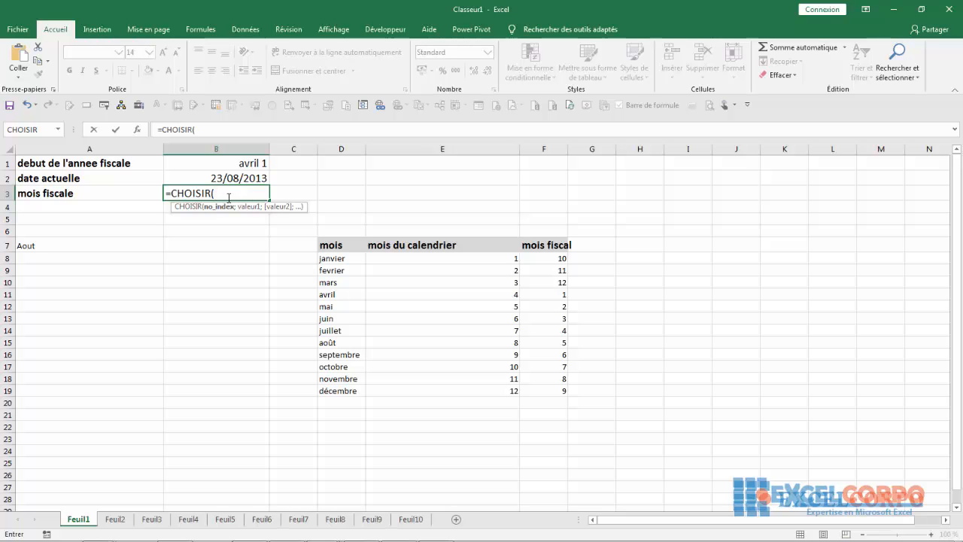
pyautogui.write('moi')
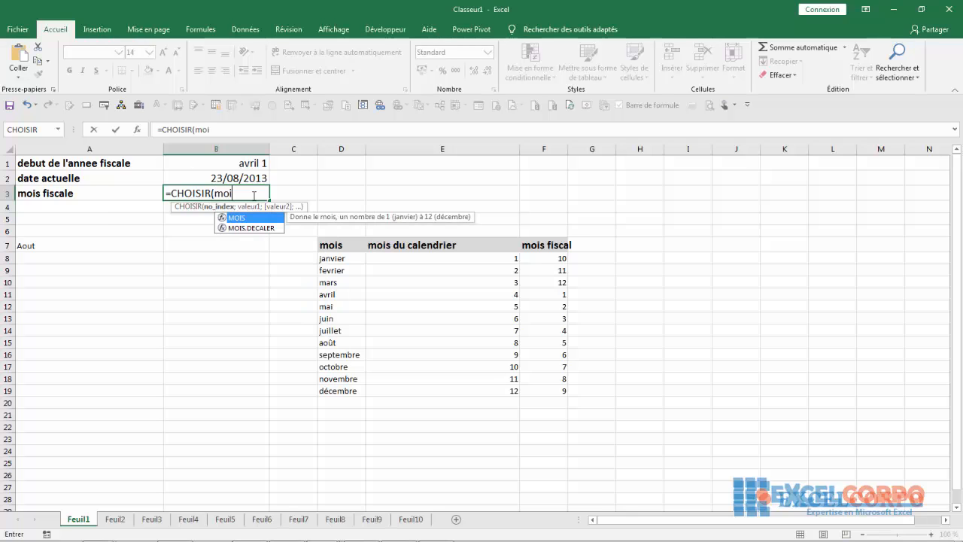
pyautogui.doubleClick(239, 218)
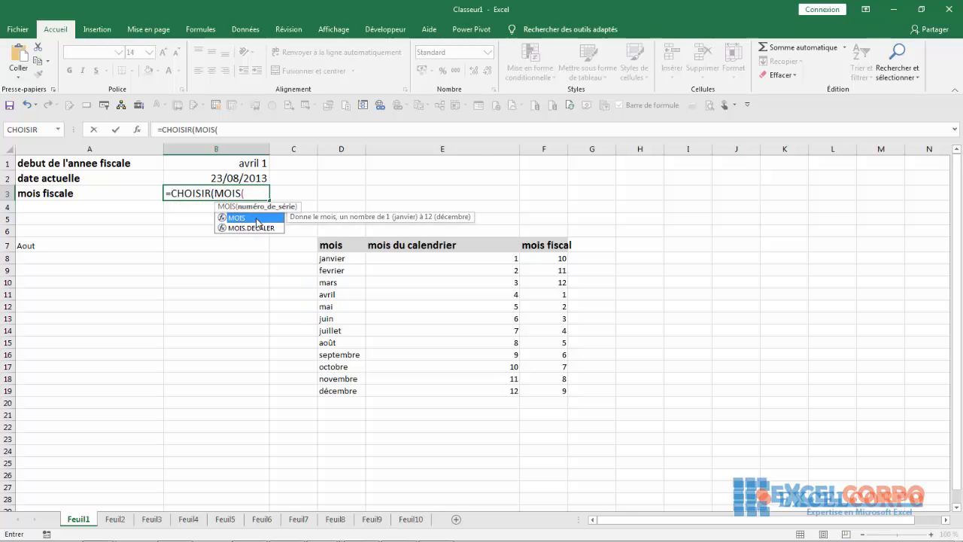
pyautogui.click(218, 178)
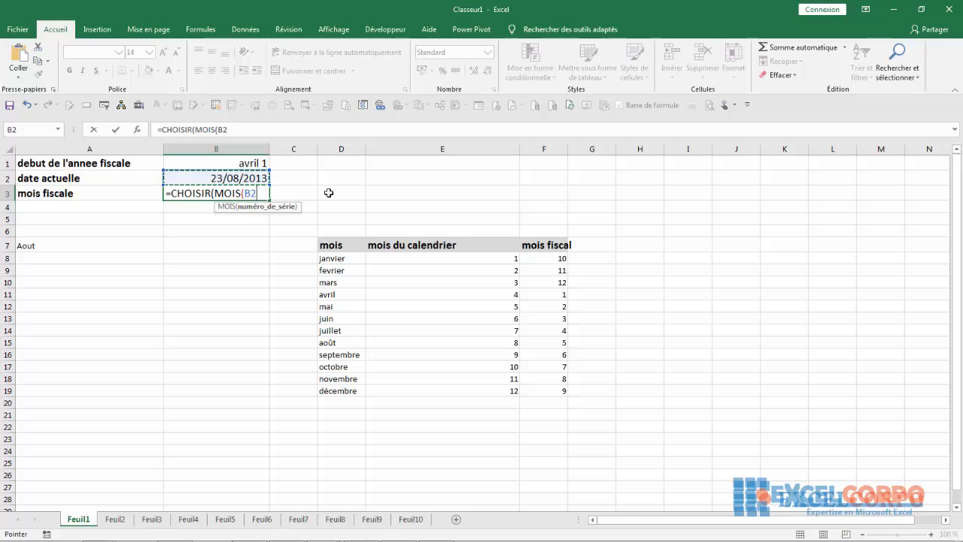
pyautogui.write(');')
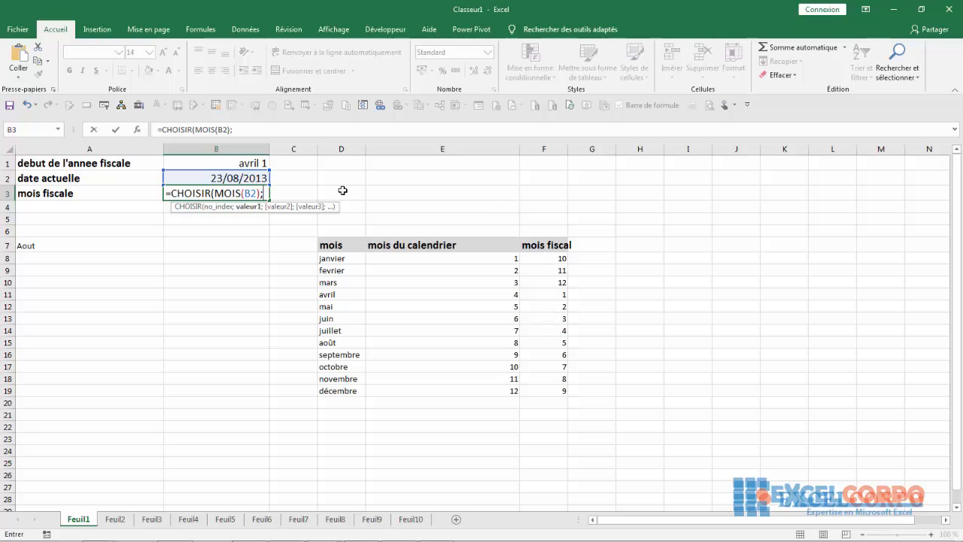
# Add the fiscal month values 10, 11, 12, 1, 2 and 3 to the CHOISIR formula in B3
pyautogui.write('10;11;')
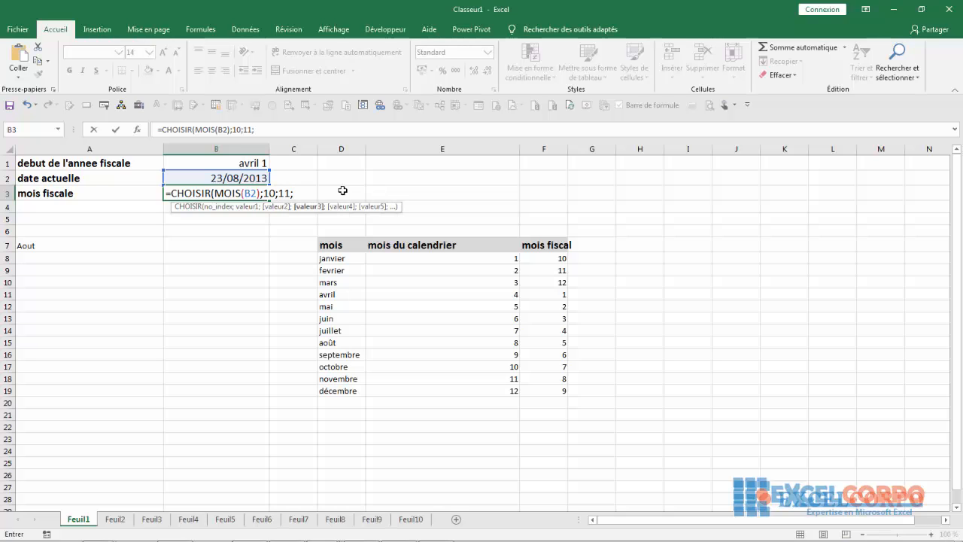
pyautogui.write('12;')
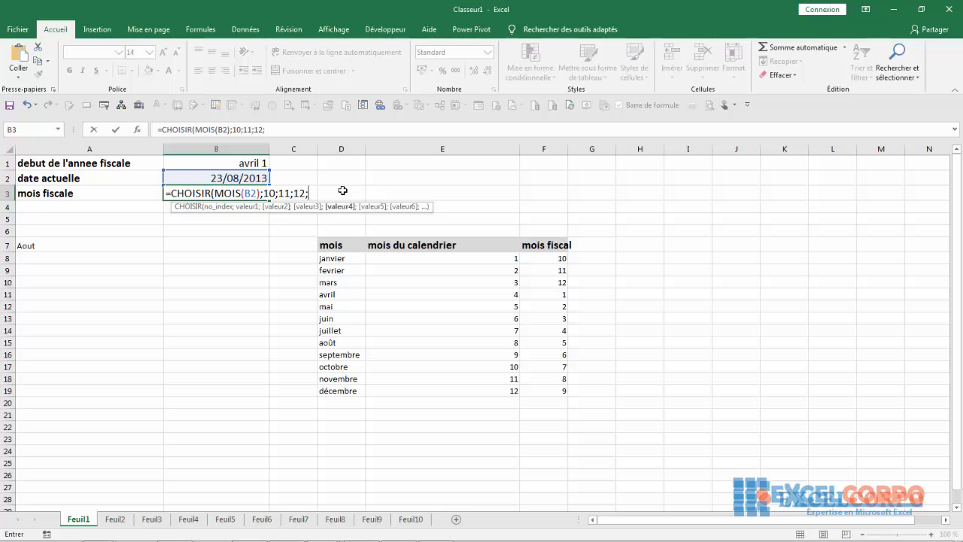
pyautogui.write('13')
pyautogui.press('BackSpace')
pyautogui.write('1;2;3')
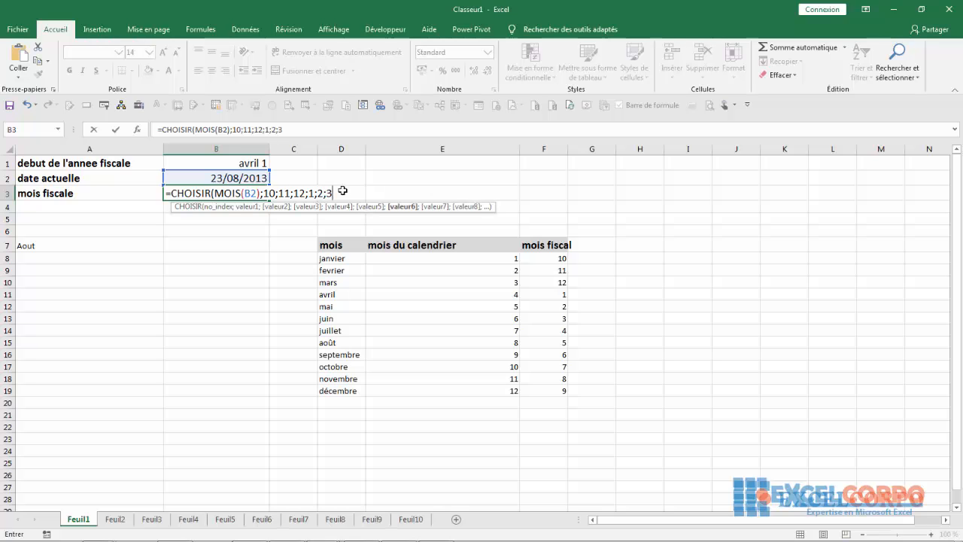
pyautogui.write(';')
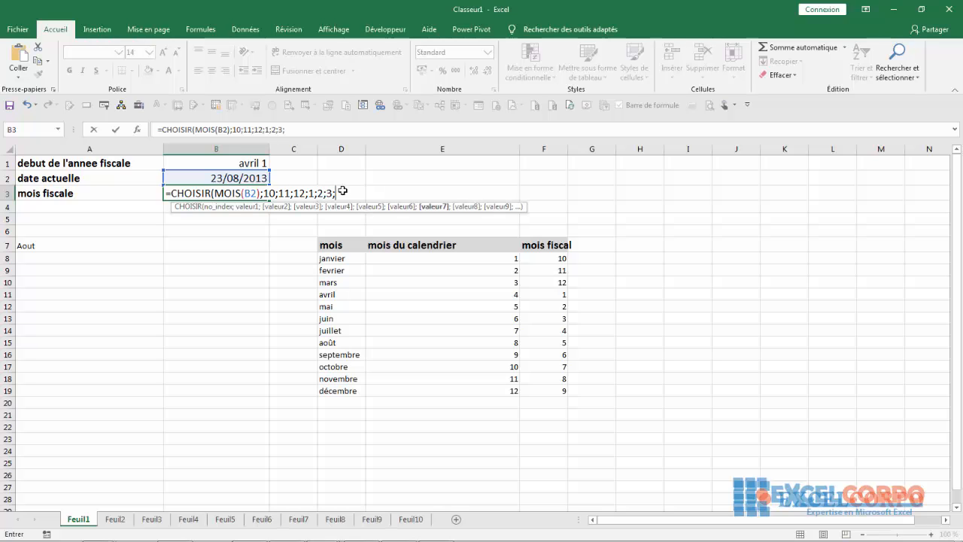
# Complete the B3 formula's value list with the fiscal months 4 through 9, close the parenthesis and submit it
pyautogui.write('4.;5')
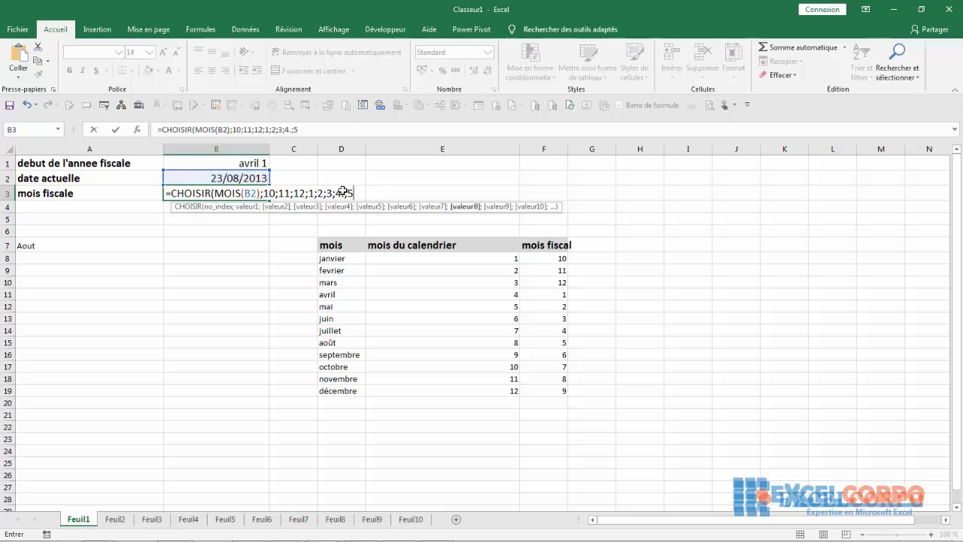
pyautogui.write(';6')
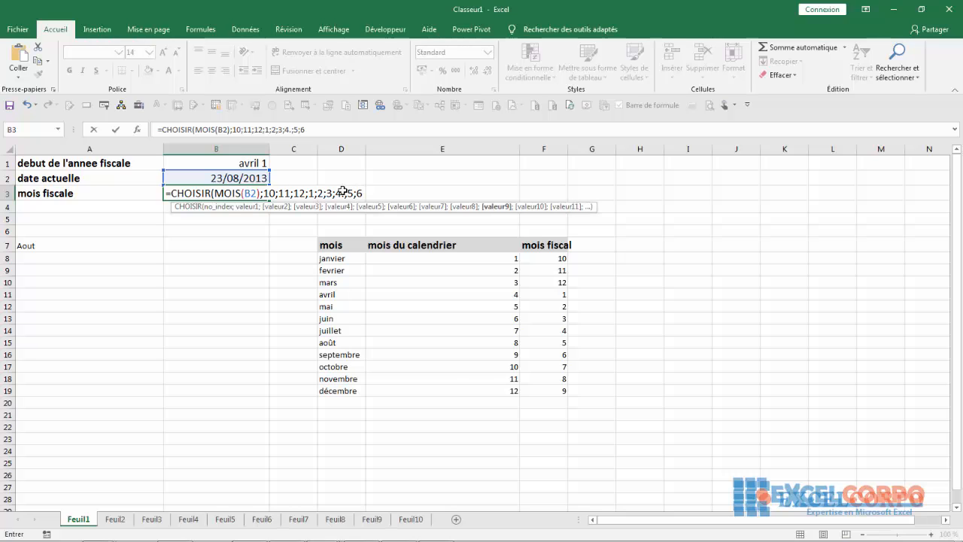
pyautogui.write(';7')
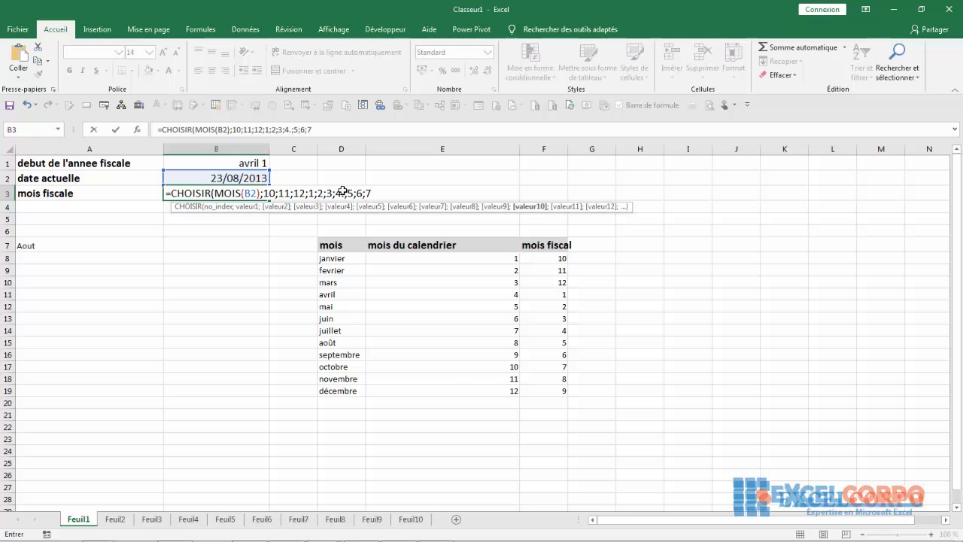
pyautogui.write(';')
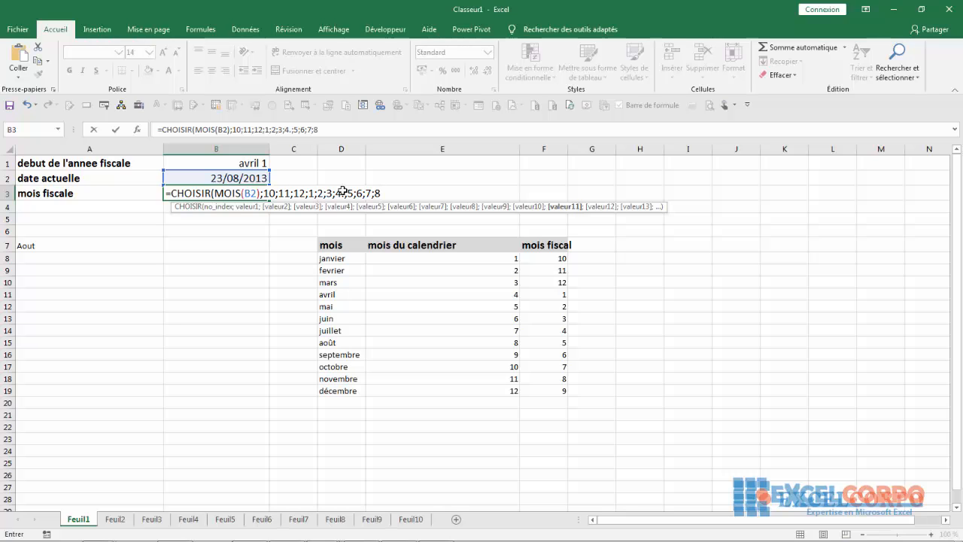
pyautogui.write('8;')
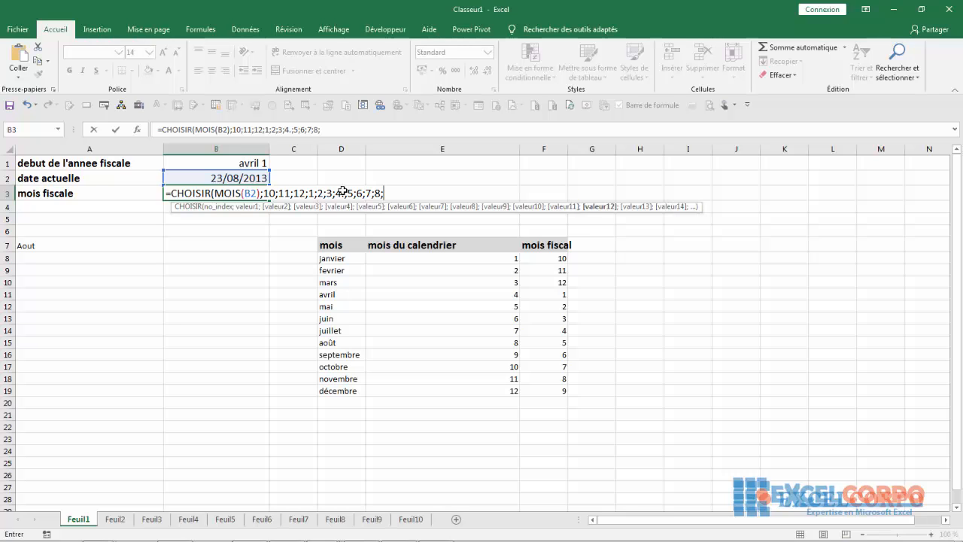
pyautogui.write('9)')
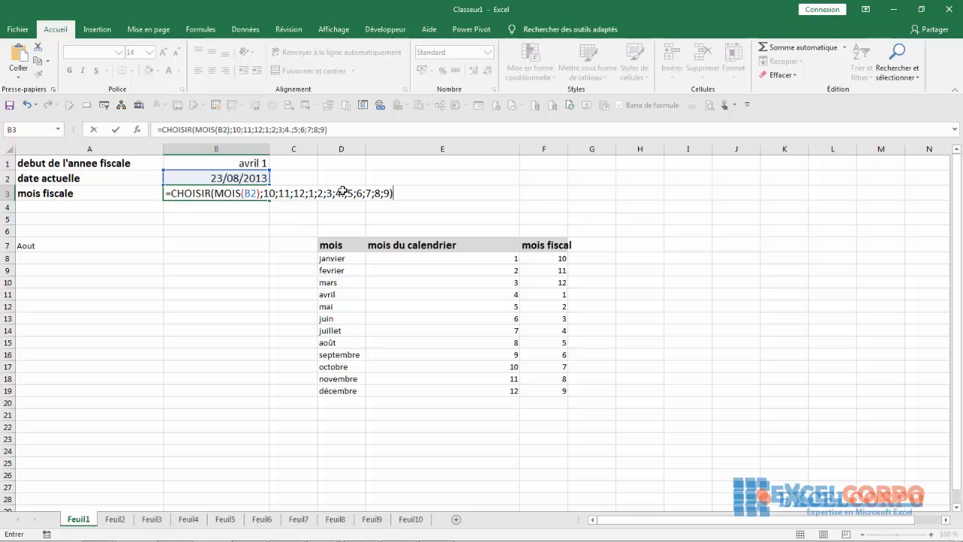
pyautogui.press('Return')
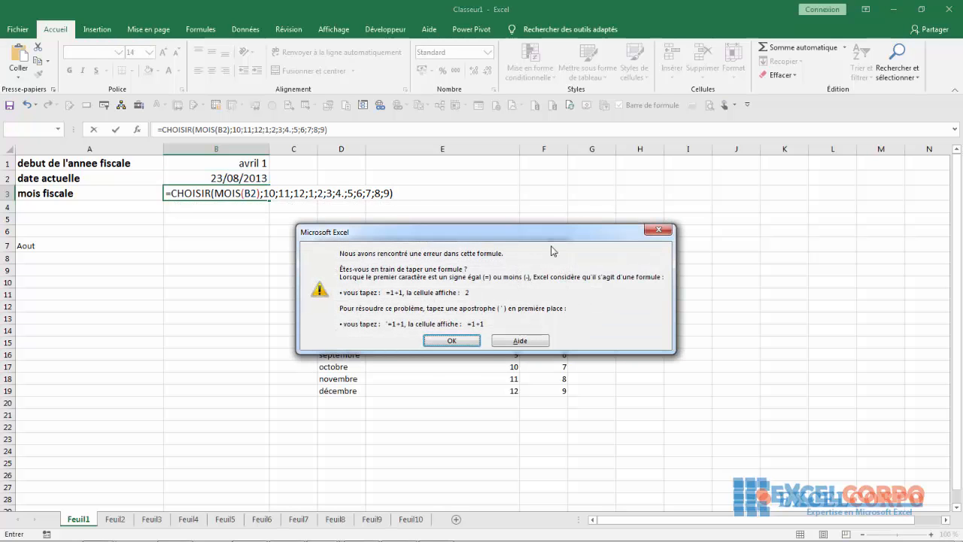
# Correct the seventh value in the B3 formula to 4, without the stray period, and enter the formula
pyautogui.click(452, 340)
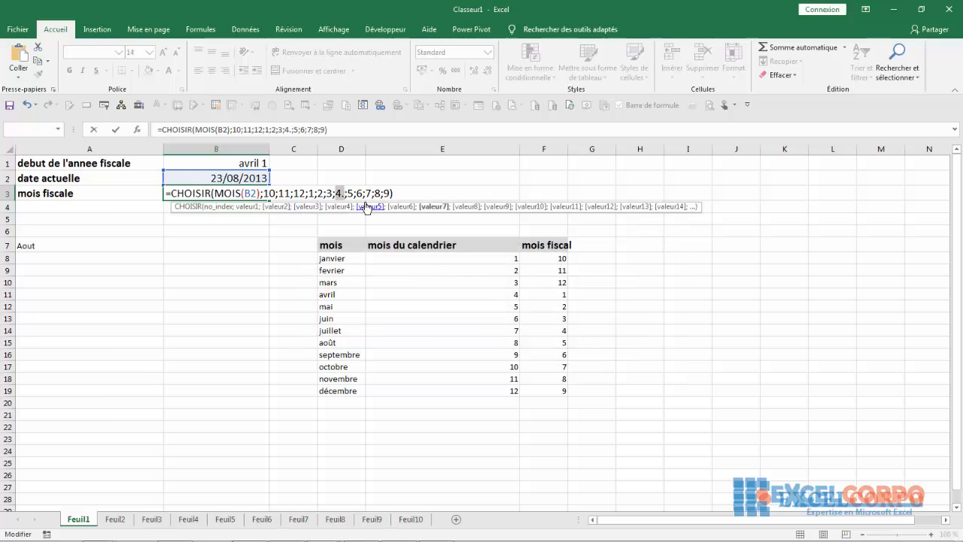
pyautogui.press('BackSpace')
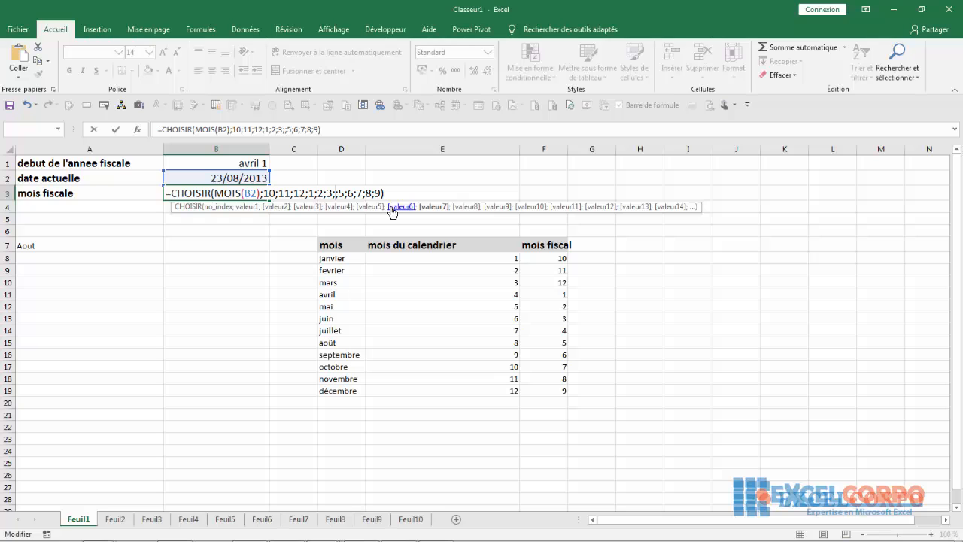
pyautogui.write('4')
pyautogui.hotkey('ctrl', 'Return')
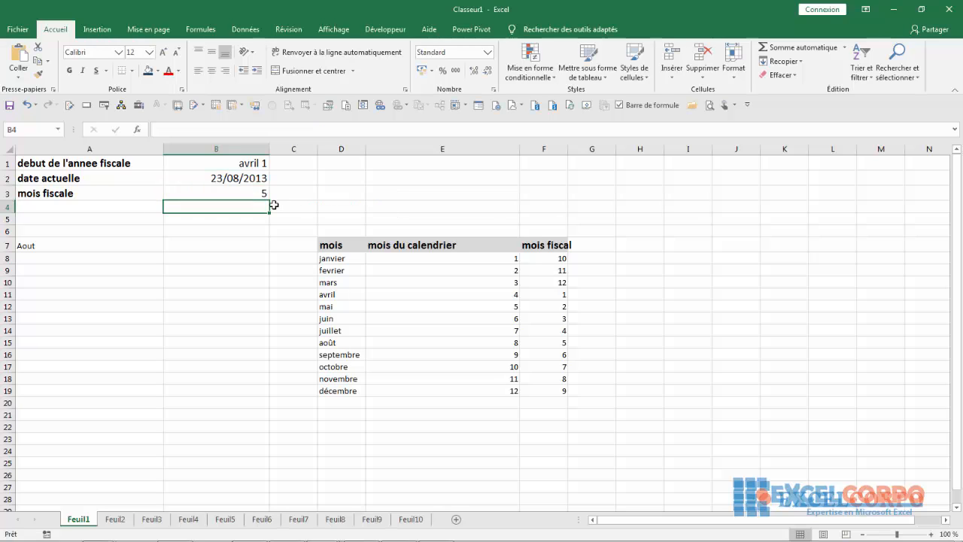
# Check the fiscal month in B3 against the month table, the dates in B1 and B2, and the CHOISIR arguments
pyautogui.click(565, 341)
pyautogui.click(245, 193)
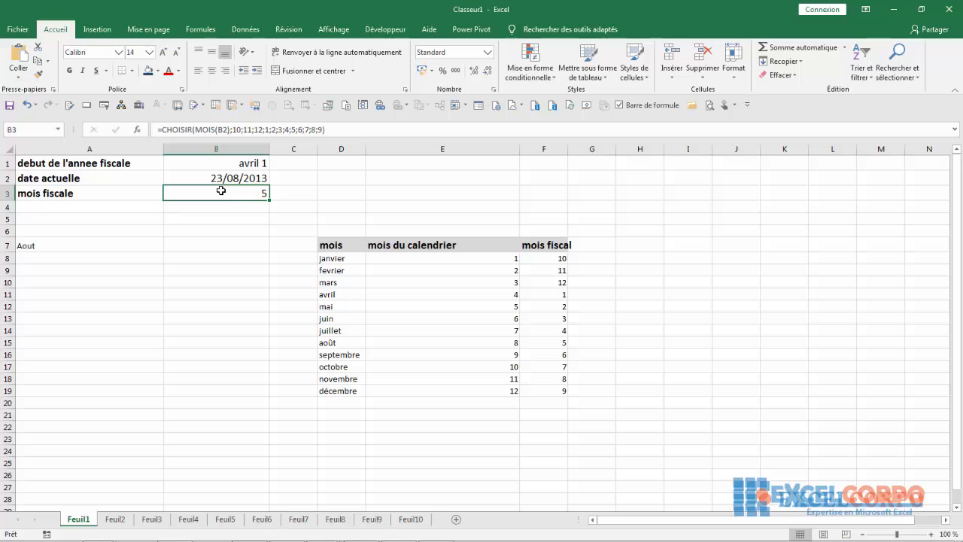
pyautogui.click(245, 132)
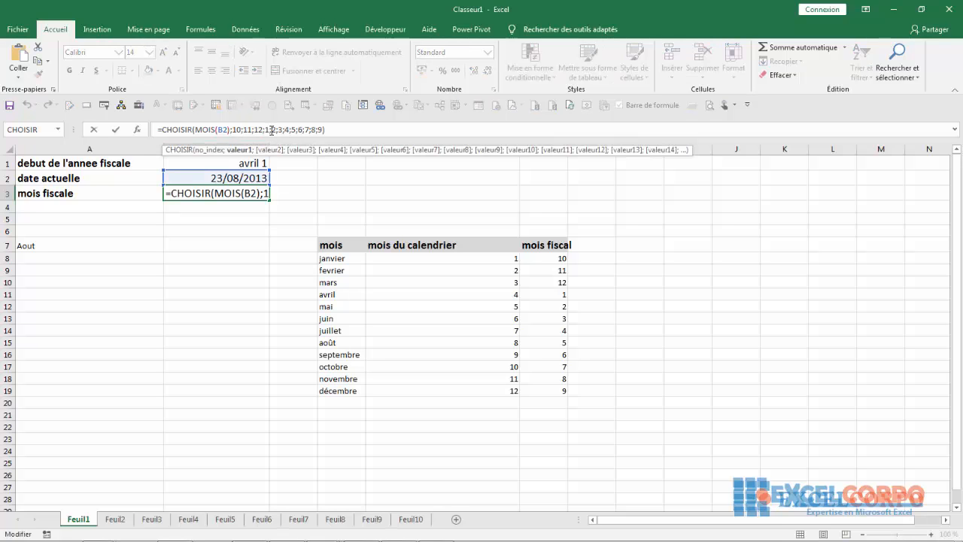
pyautogui.click(271, 130)
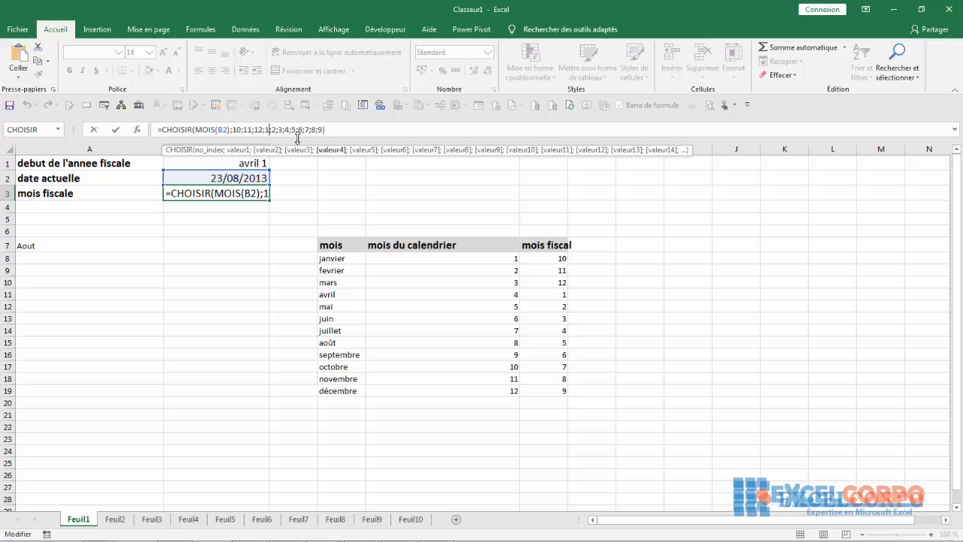
pyautogui.click(232, 163)
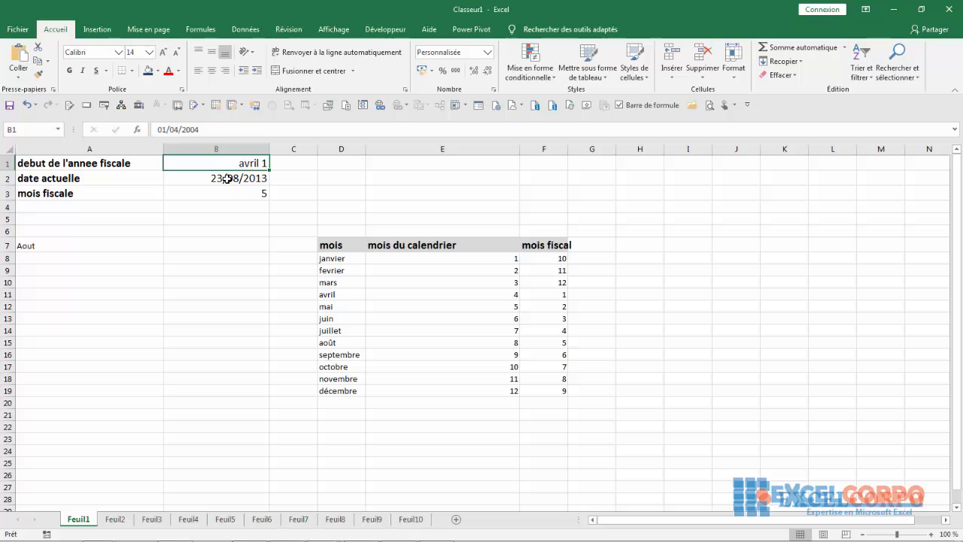
pyautogui.click(228, 180)
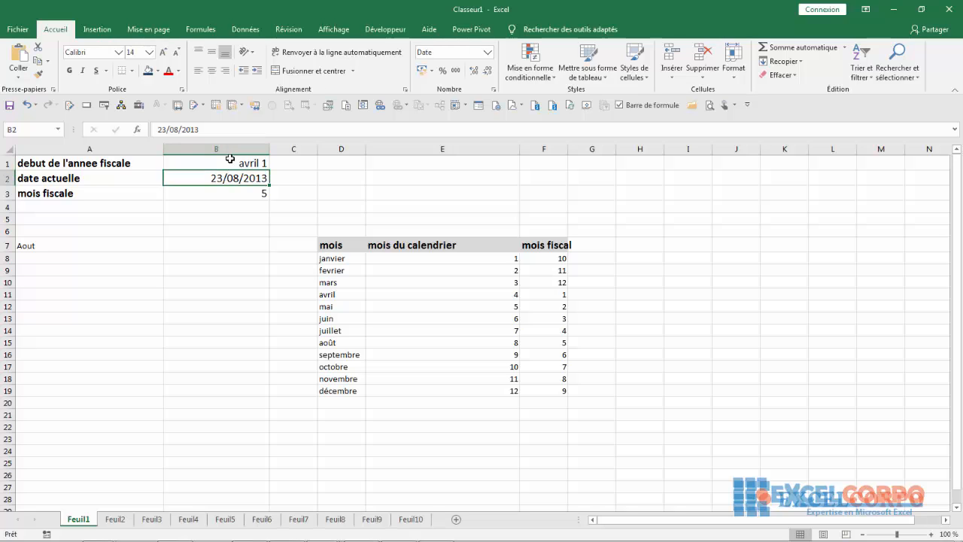
pyautogui.click(229, 161)
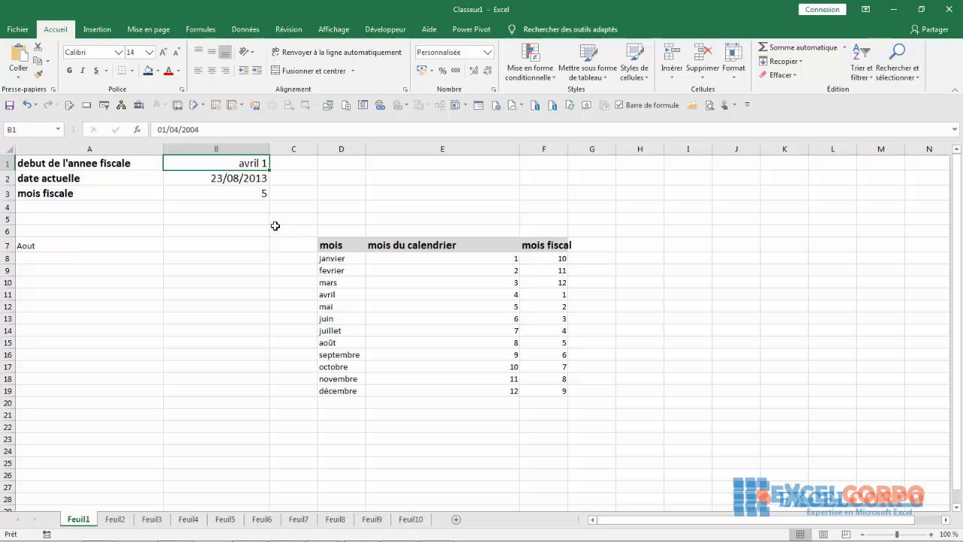
pyautogui.click(624, 144)
pyautogui.click(221, 178)
pyautogui.click(224, 199)
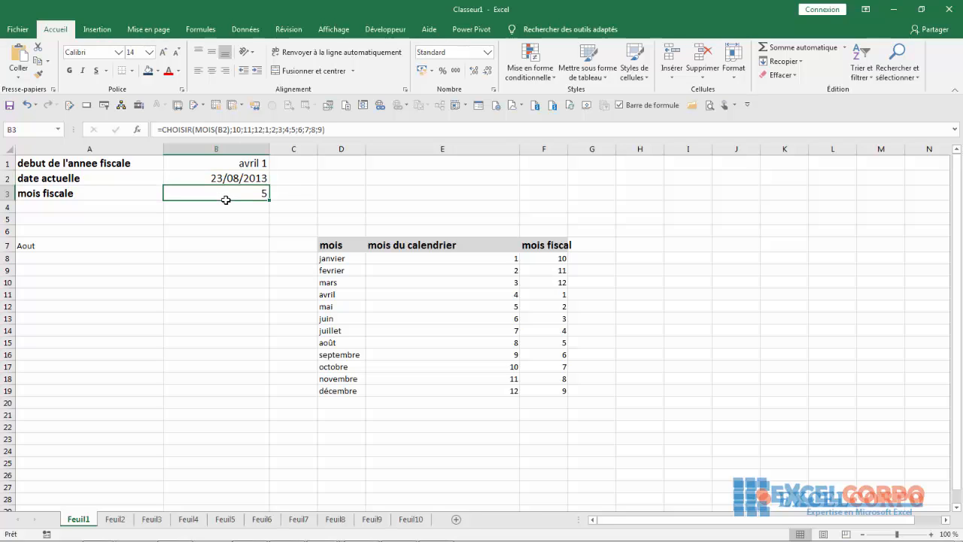
pyautogui.click(237, 131)
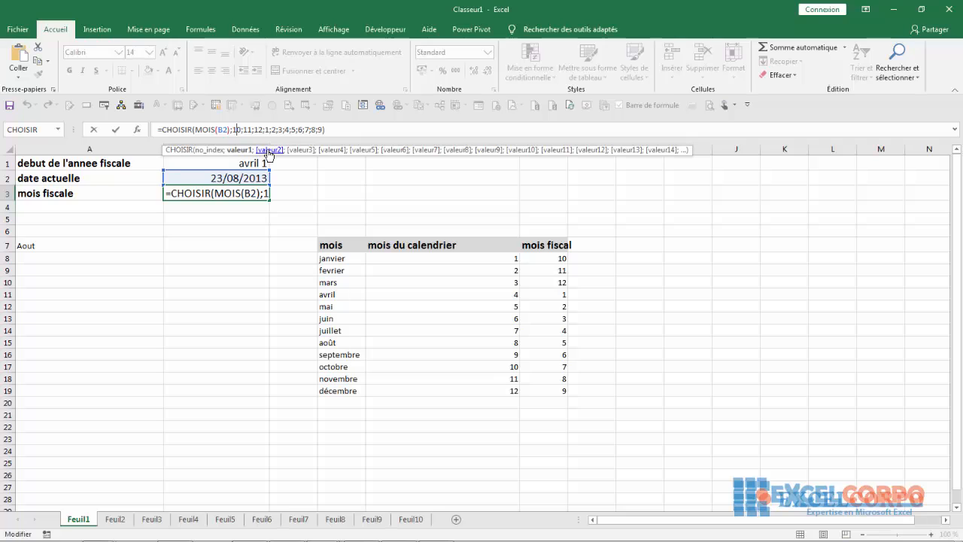
pyautogui.press('Return')
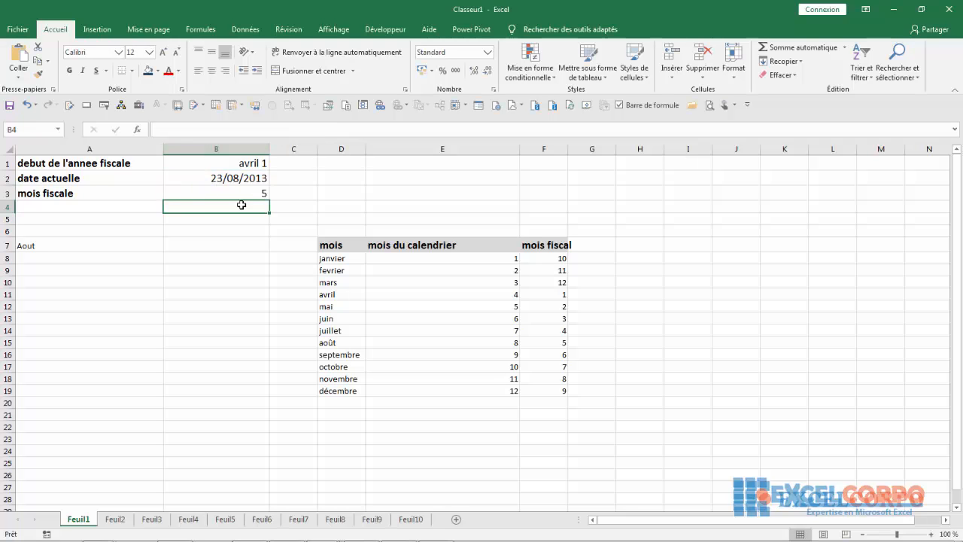
pyautogui.click(252, 275)
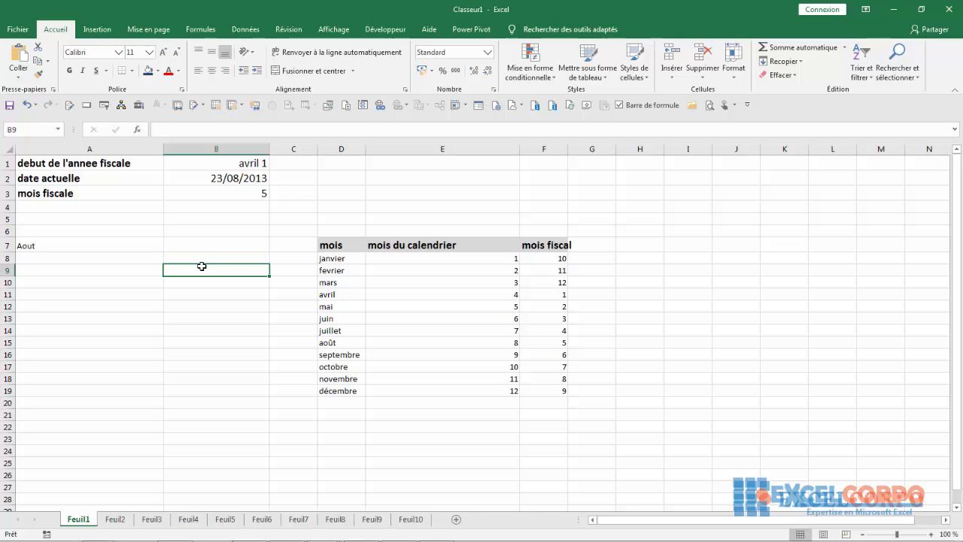
pyautogui.write('=')
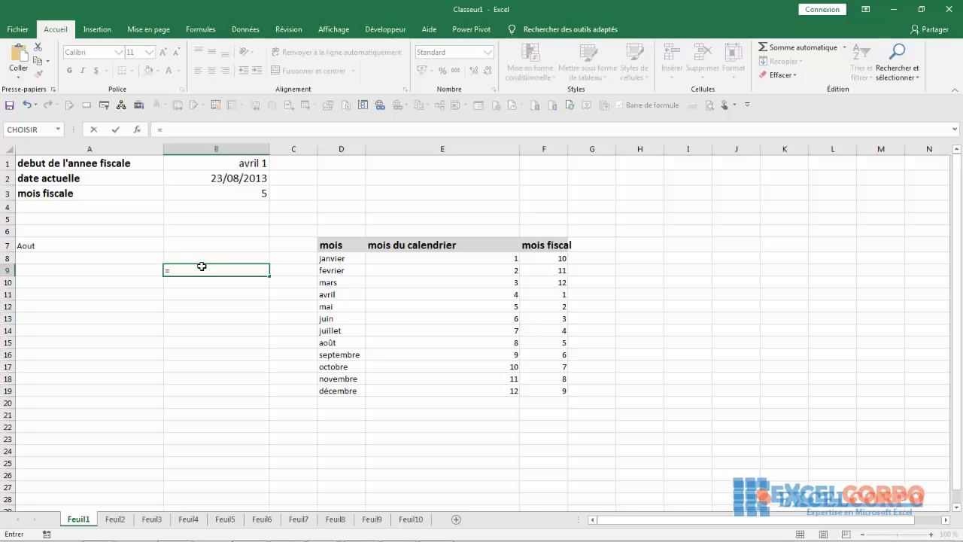
pyautogui.write('c')
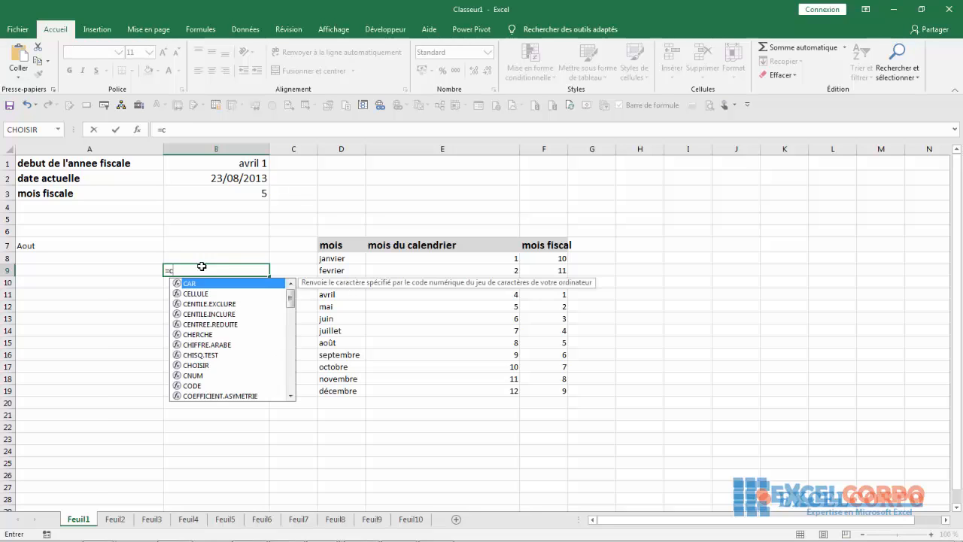
pyautogui.write('hois')
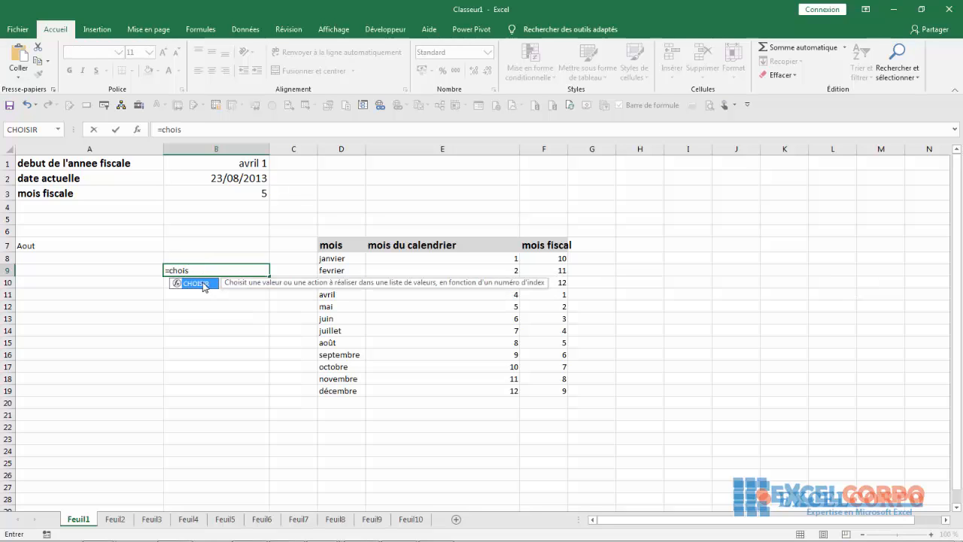
pyautogui.doubleClick(205, 286)
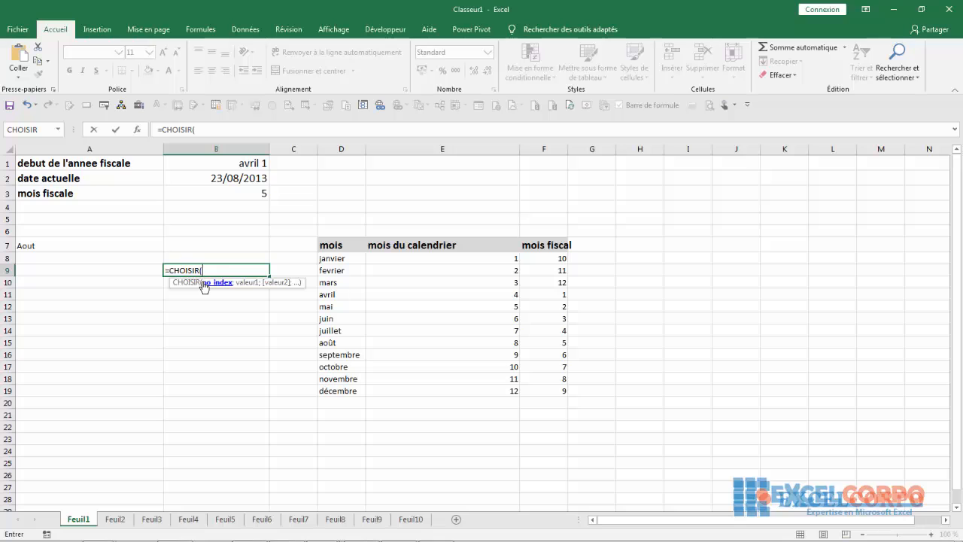
pyautogui.write('r')
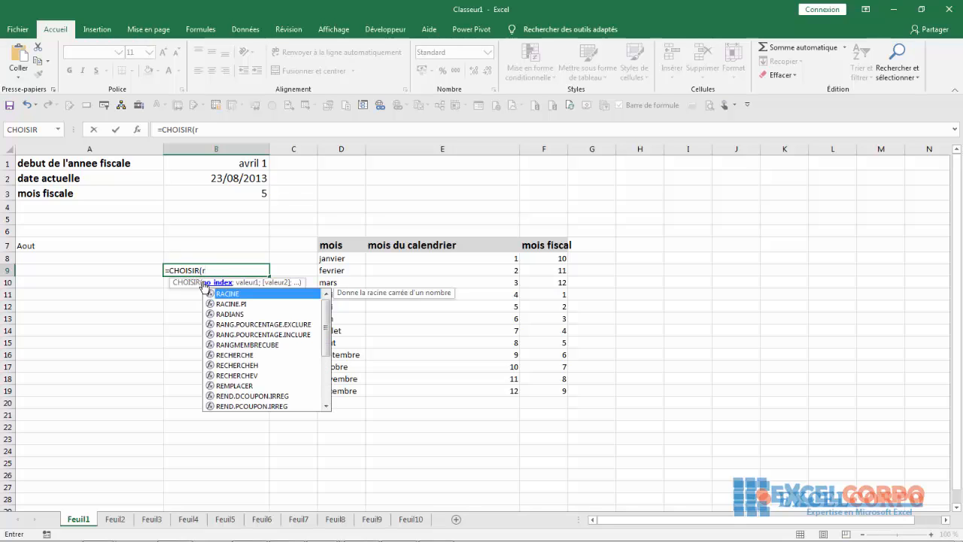
pyautogui.write('eponse')
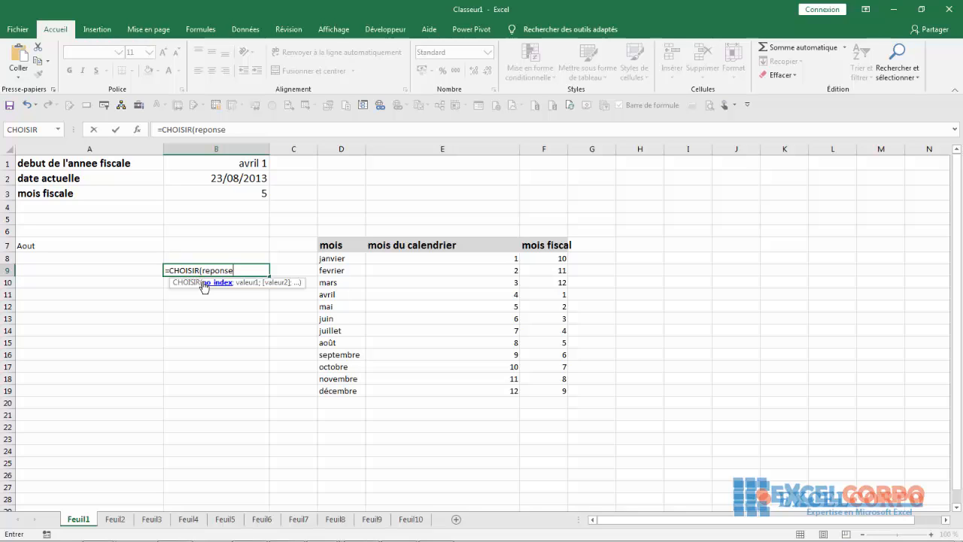
pyautogui.write(';')
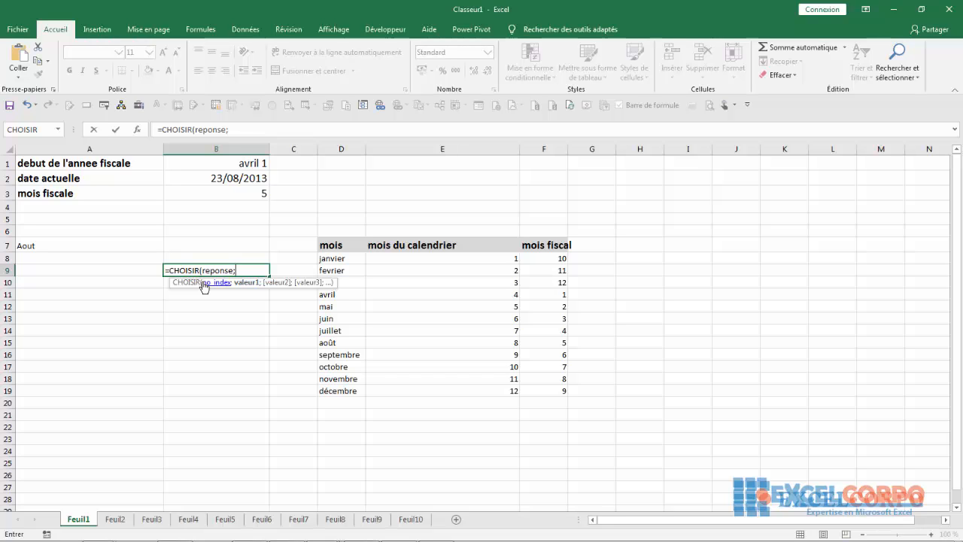
pyautogui.write('1.5;')
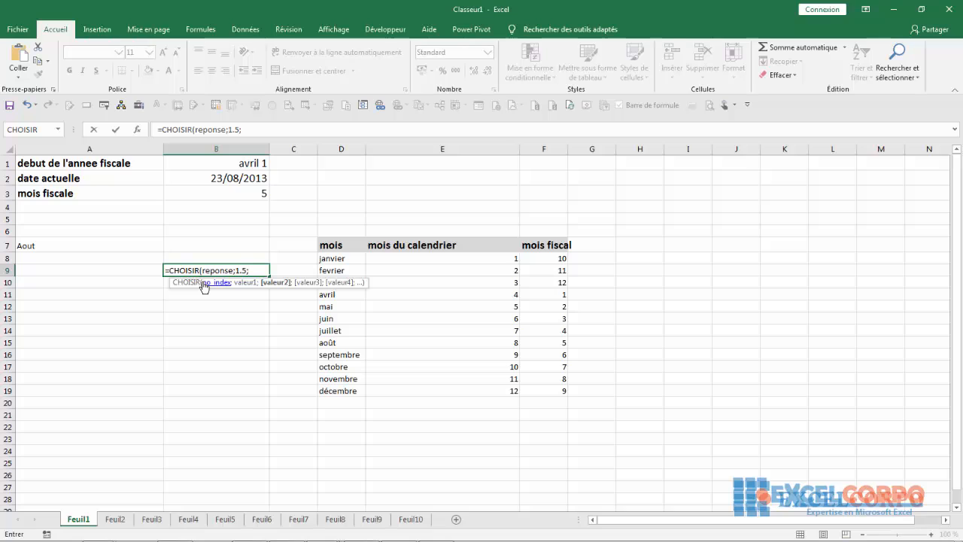
pyautogui.write('2.3')
pyautogui.press('BackSpace')
pyautogui.write('31.0')
pyautogui.press('Escape')
pyautogui.click(256, 310)
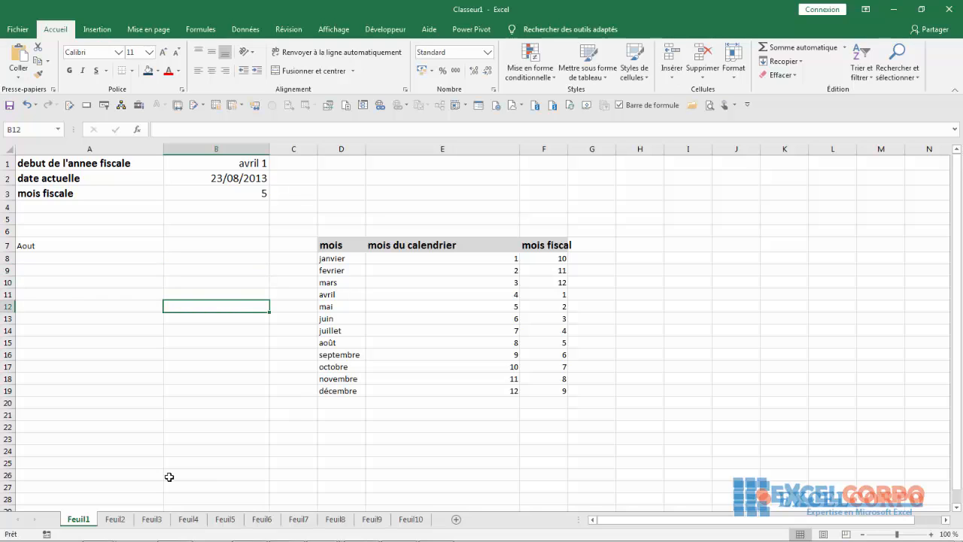
# On sheet Feuil2, test the linked cell with the Surface Mail, Air Mail and Courier options, finishing on Air Mail
pyautogui.click(116, 519)
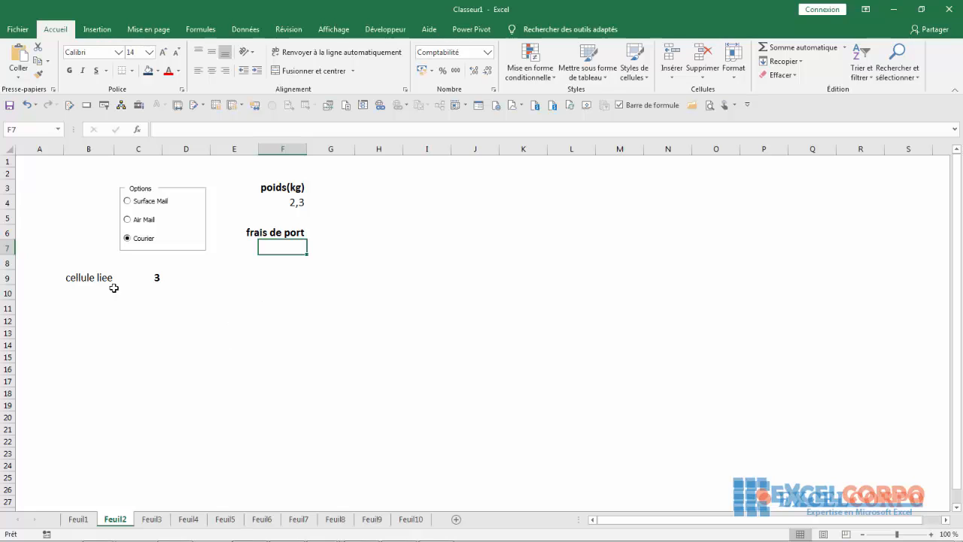
pyautogui.click(130, 223)
pyautogui.click(128, 201)
pyautogui.click(128, 241)
pyautogui.click(137, 219)
pyautogui.click(138, 205)
pyautogui.click(128, 219)
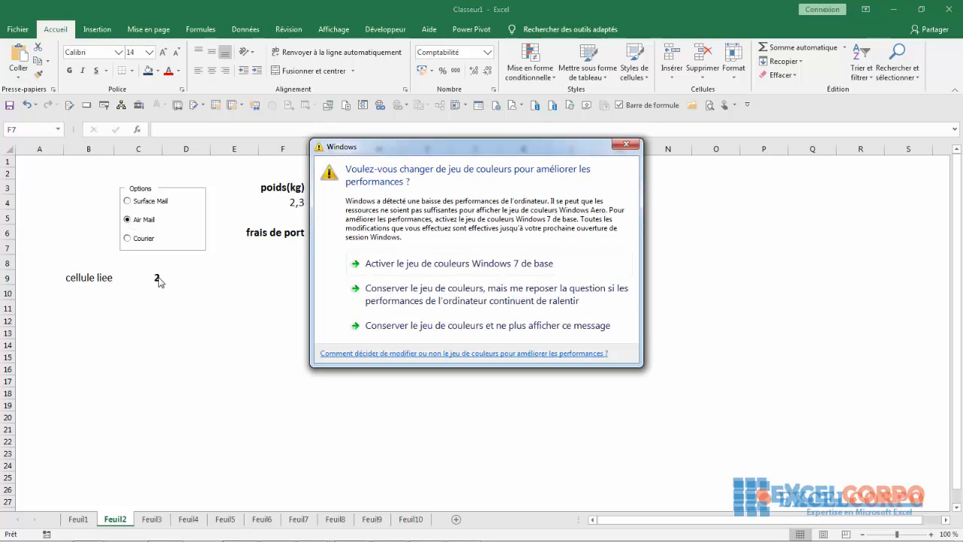
# Dismiss the Windows colour scheme prompt and switch the shipping option to Courier, then to Surface Mail
pyautogui.click(625, 143)
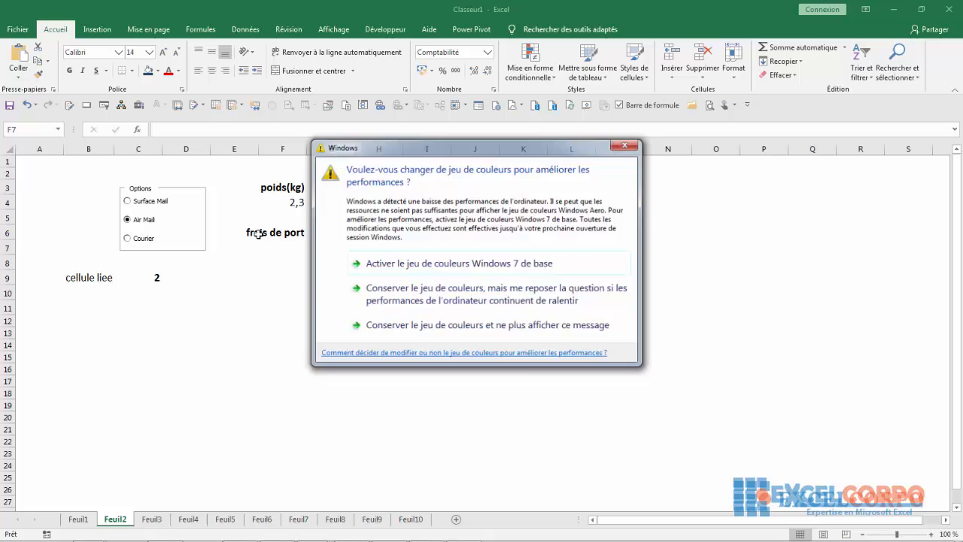
pyautogui.click(128, 240)
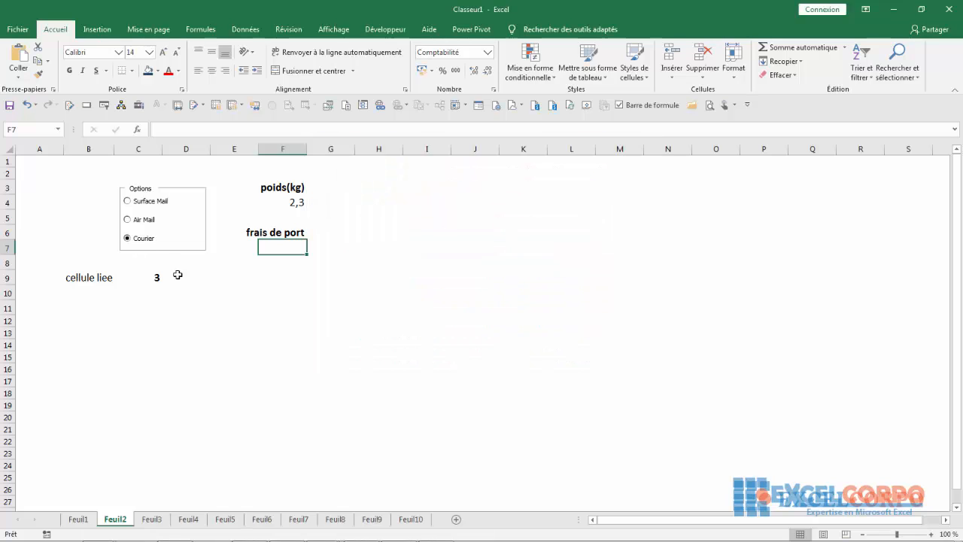
pyautogui.click(128, 201)
pyautogui.click(129, 201)
pyautogui.click(296, 201)
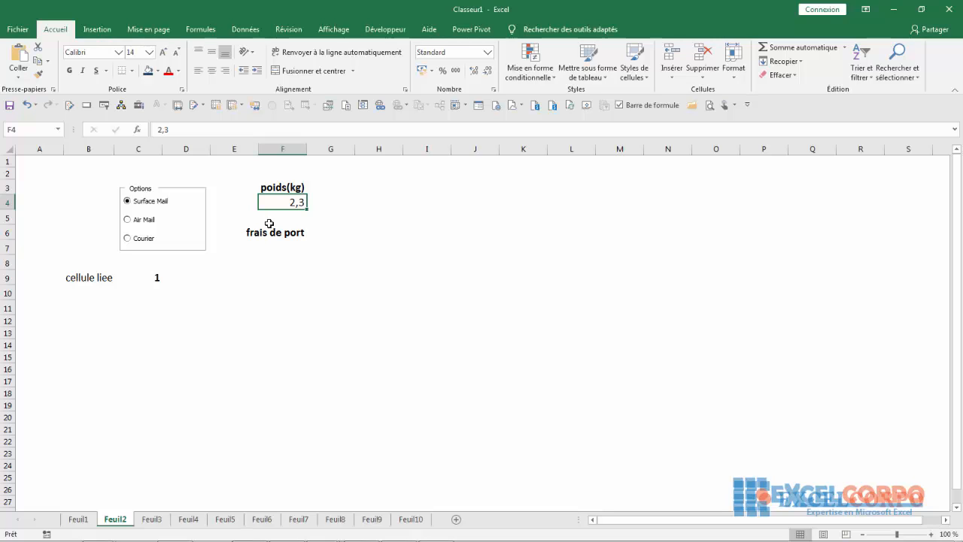
# Start a CHOISIR formula in F7 under frais de port, using the linked cell C9 as the index number
pyautogui.click(270, 248)
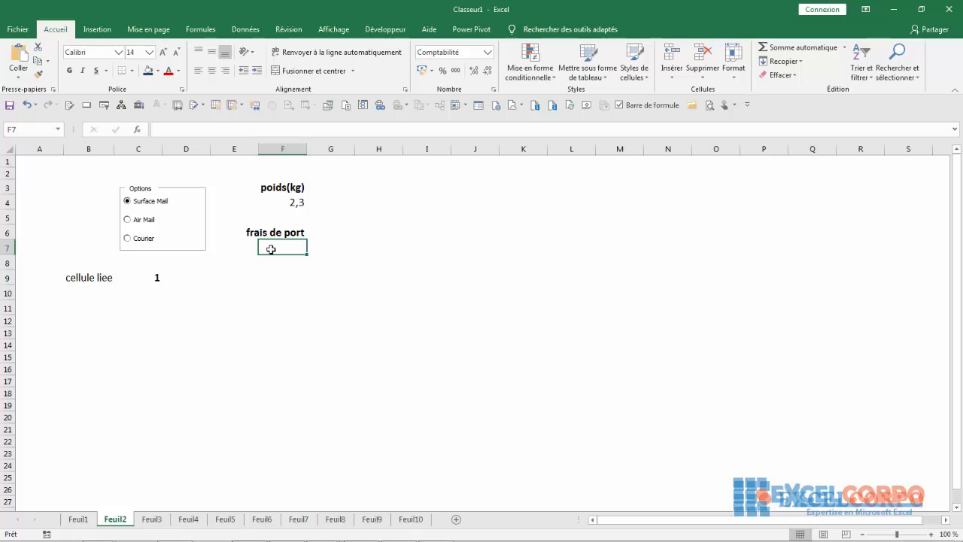
pyautogui.write('=')
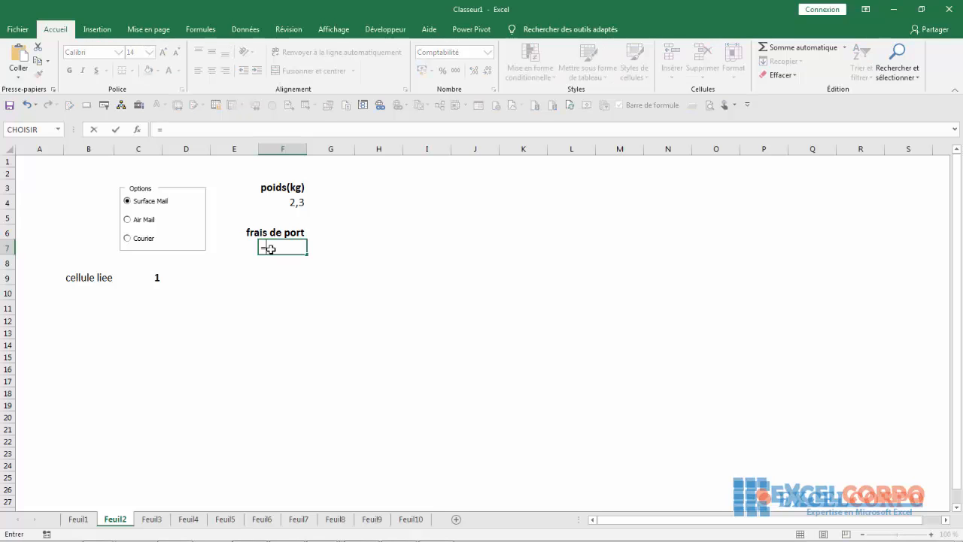
pyautogui.write('ch')
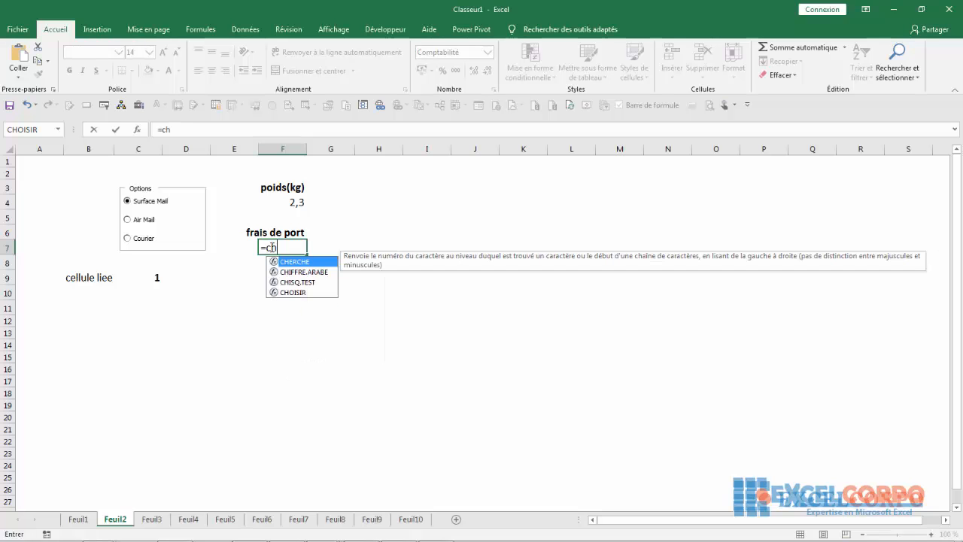
pyautogui.click(291, 293)
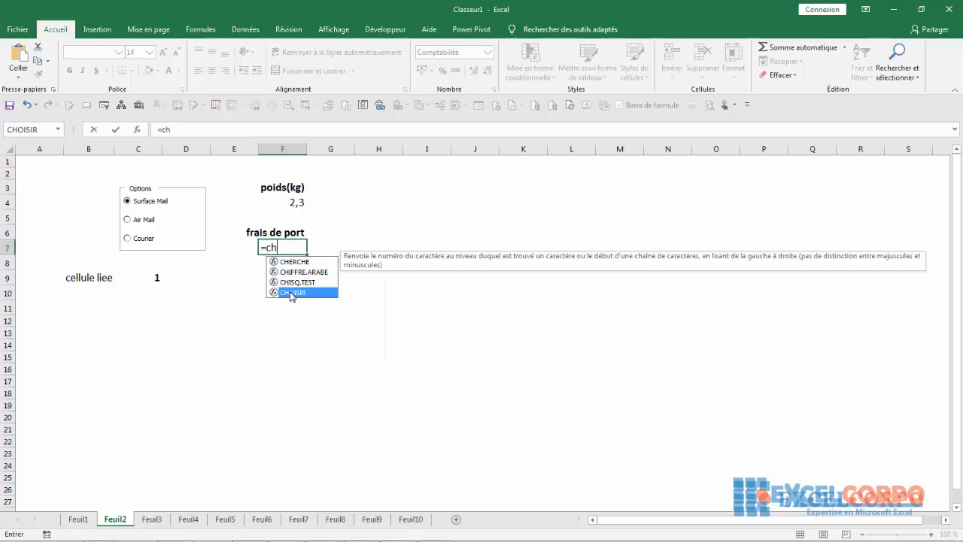
pyautogui.doubleClick(291, 293)
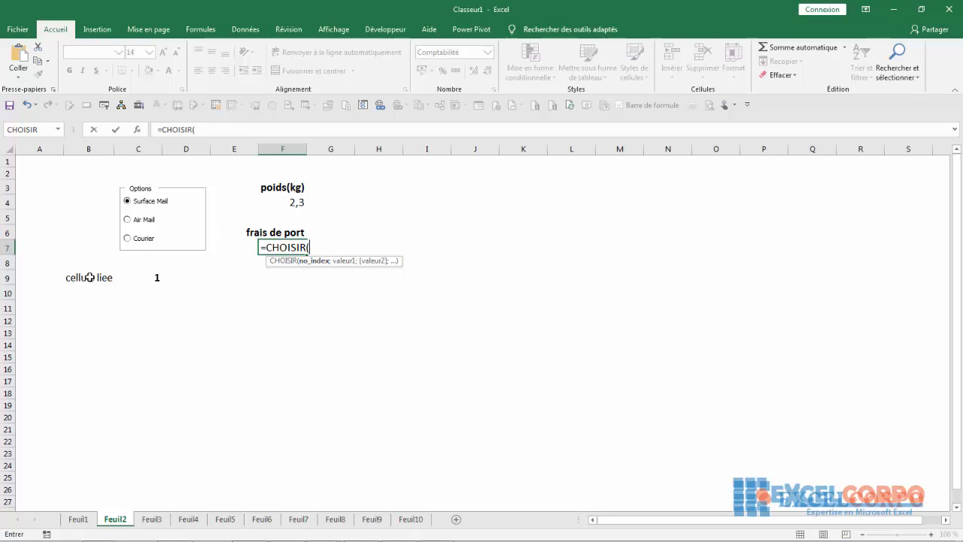
pyautogui.click(140, 276)
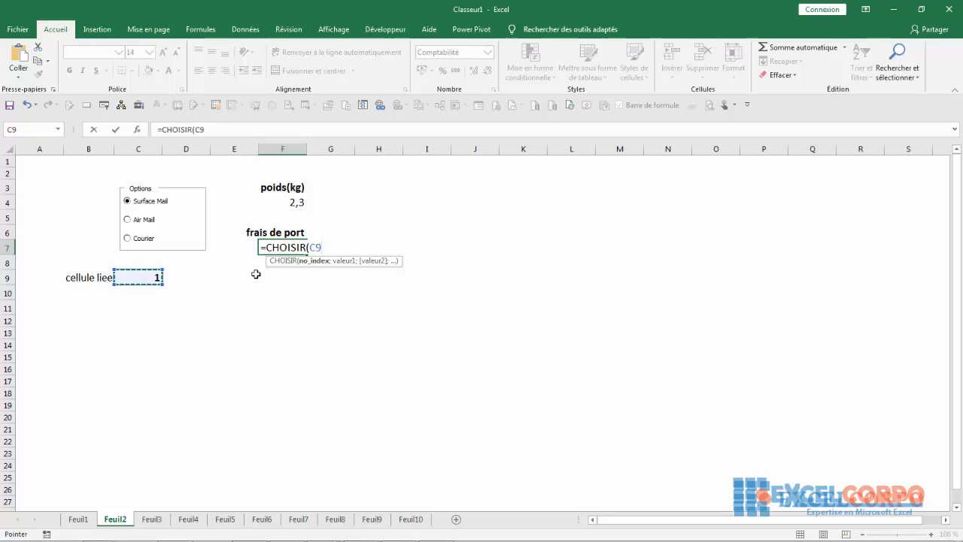
pyautogui.write(';')
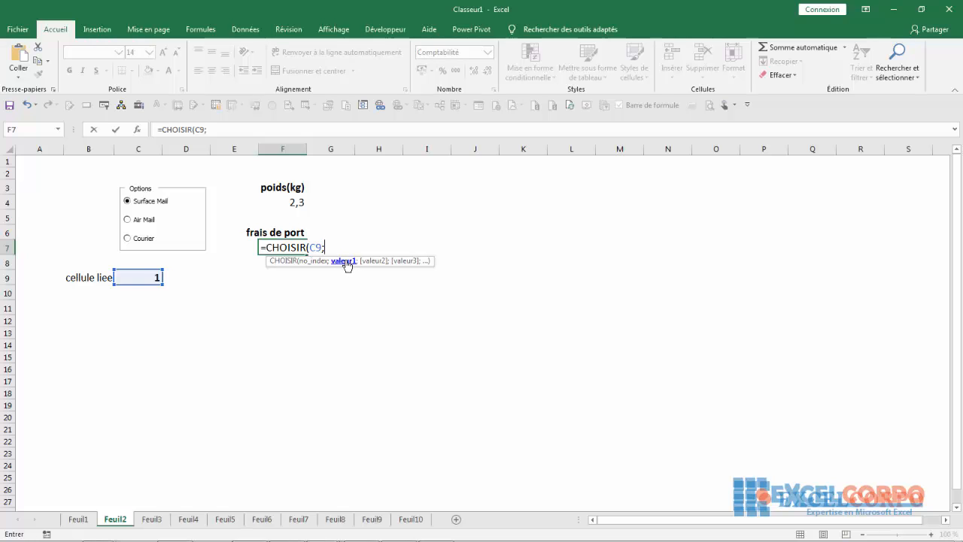
# Complete the F7 formula with the values F4*5, F4*10 and F4*20, close the parenthesis and enter it
pyautogui.click(297, 202)
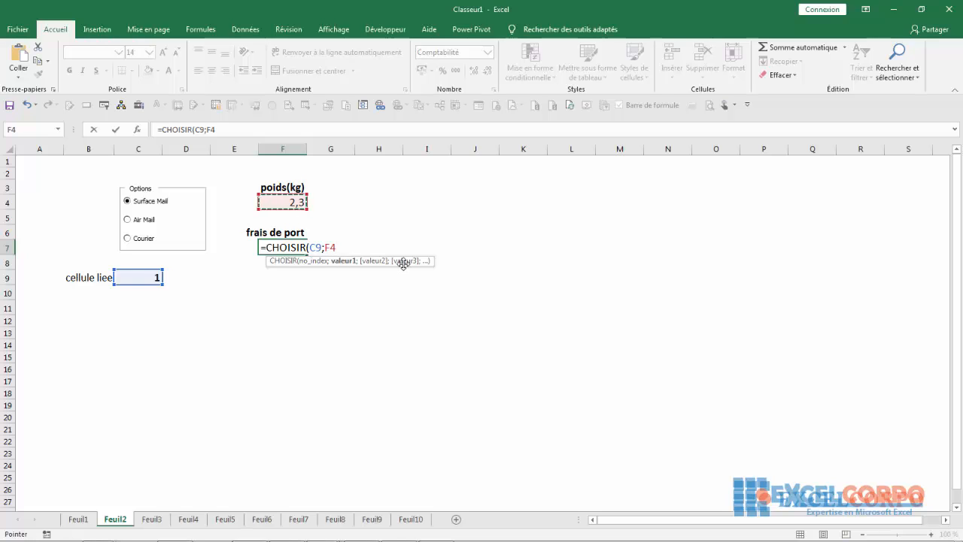
pyautogui.write('*5;')
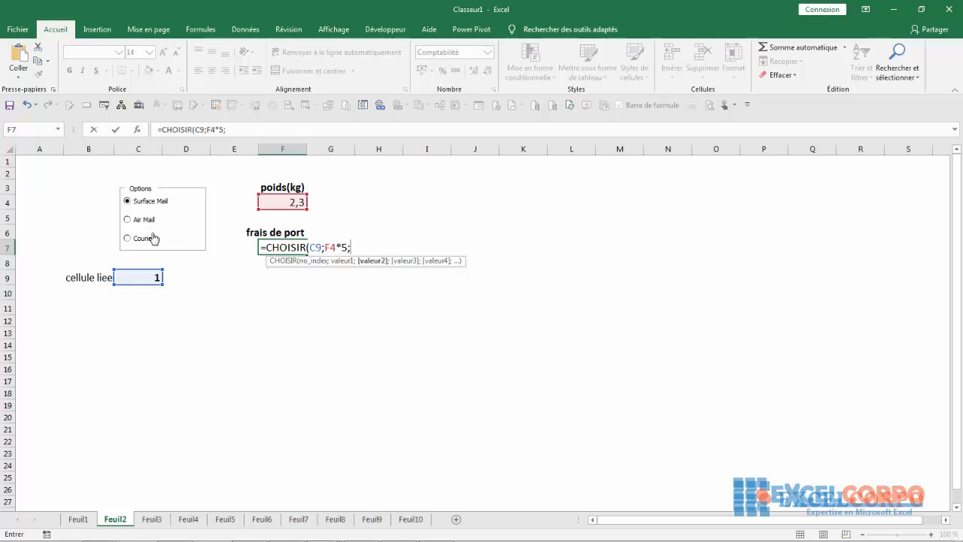
pyautogui.click(297, 203)
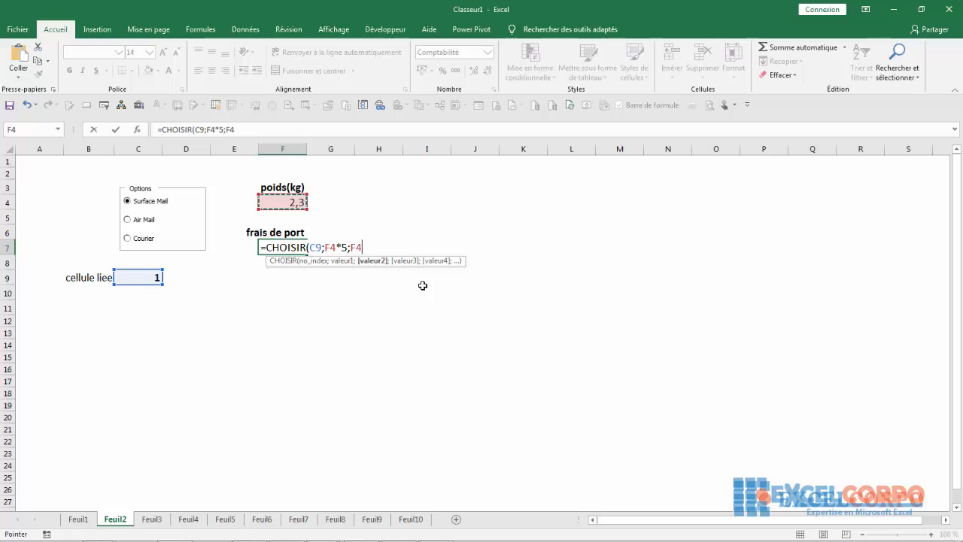
pyautogui.write('*10;')
pyautogui.click(284, 198)
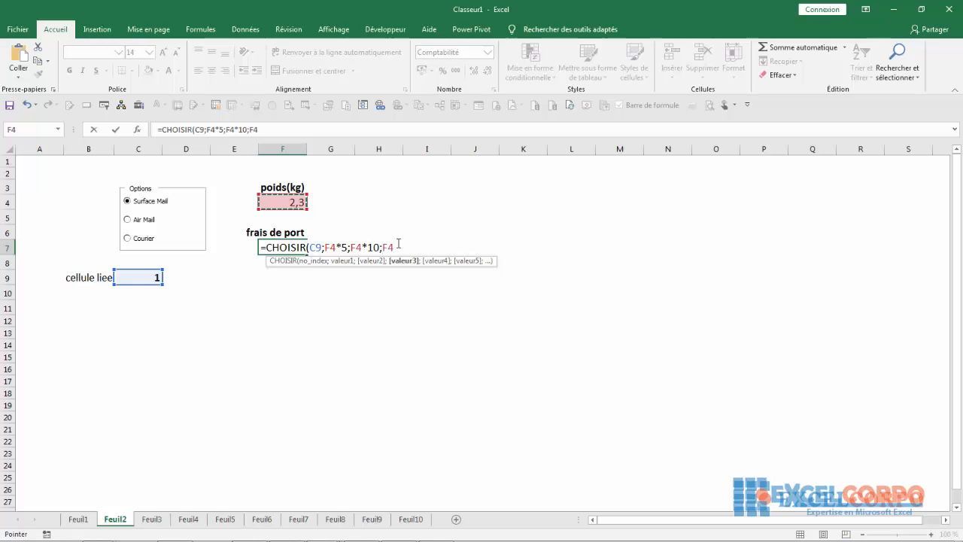
pyautogui.write('*20)')
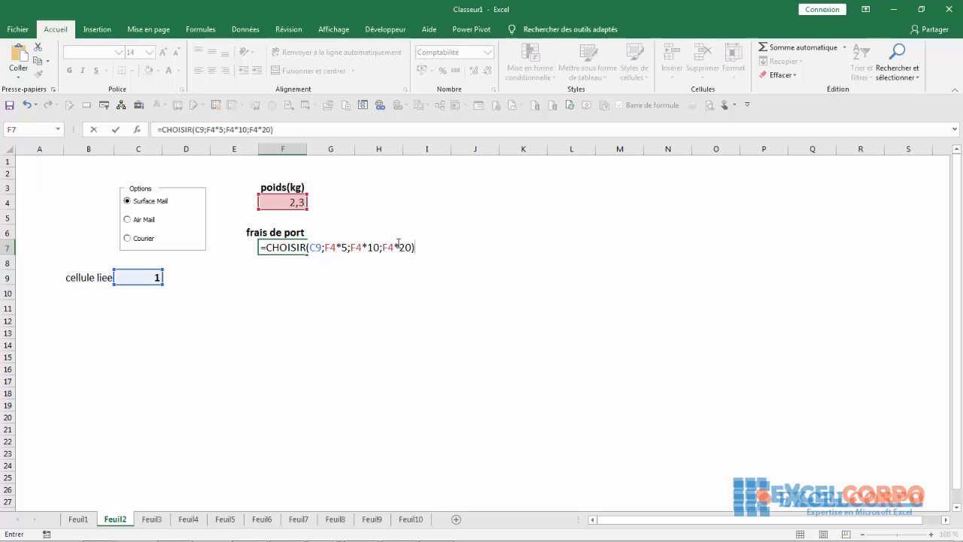
pyautogui.press('Return')
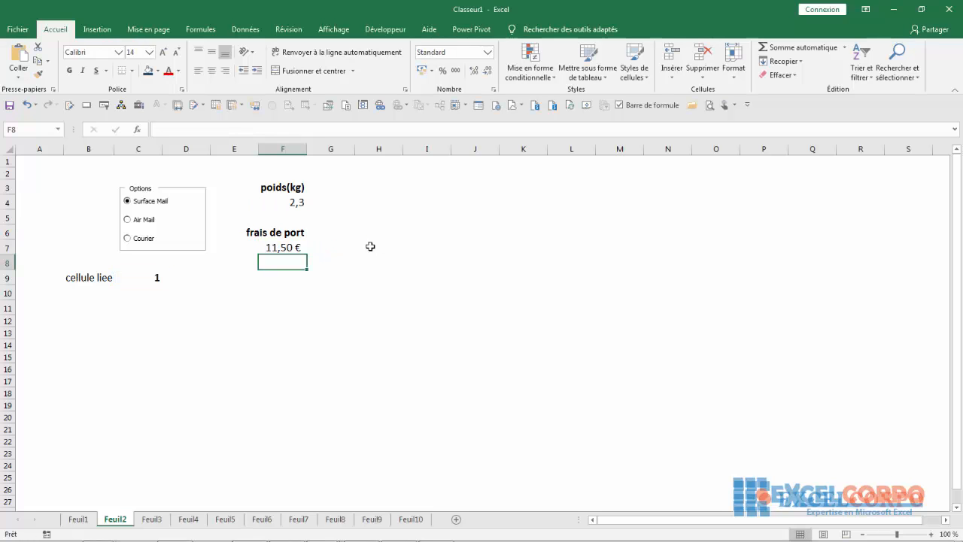
# Check the shipping cost formula in F7 against the linked cell C9
pyautogui.click(293, 245)
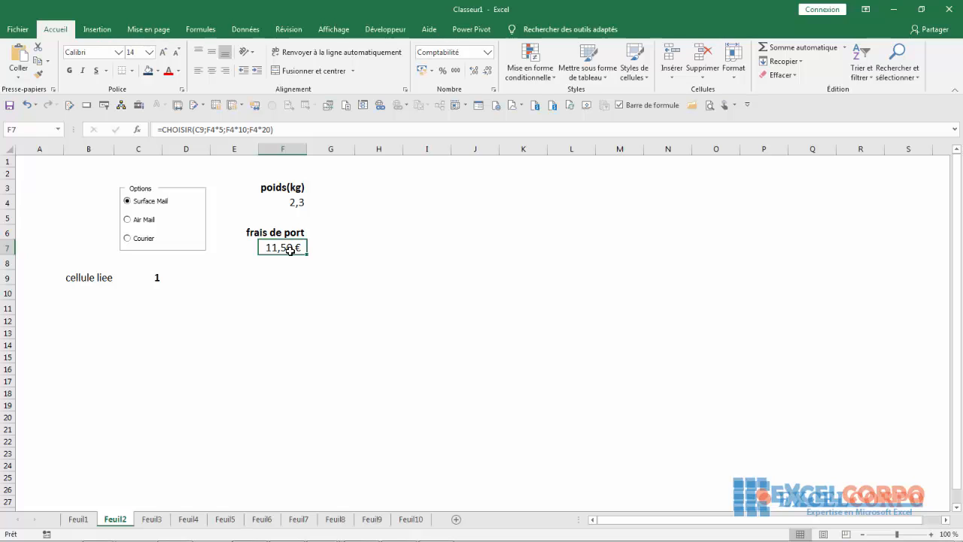
pyautogui.click(153, 279)
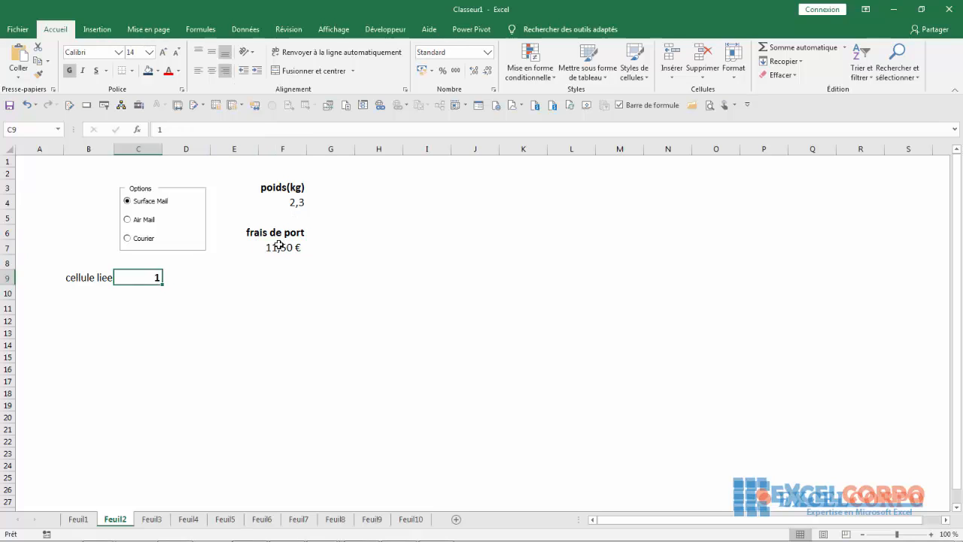
pyautogui.click(279, 245)
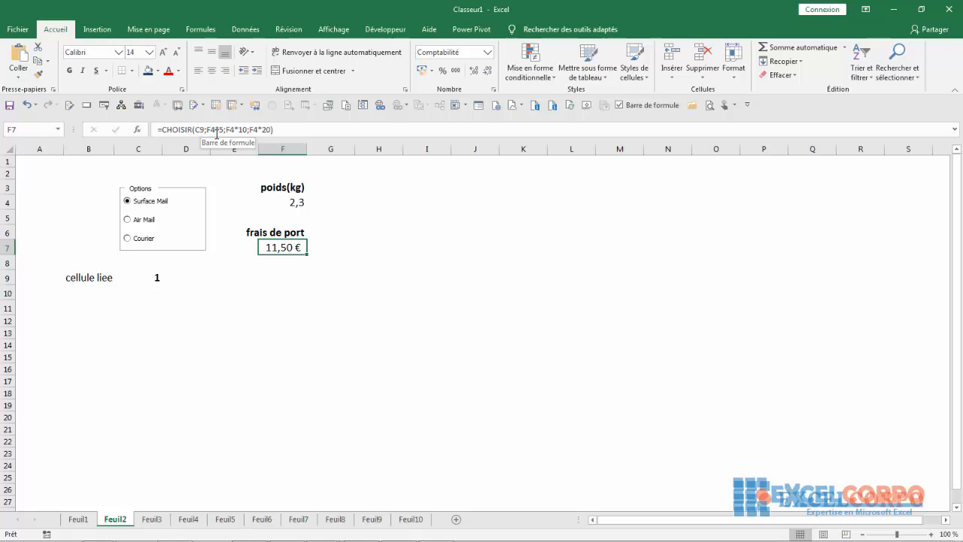
# Test the shipping cost with the Air Mail and Courier options, dismissing the Windows colour scheme prompt, and finish on Surface Mail
pyautogui.click(128, 222)
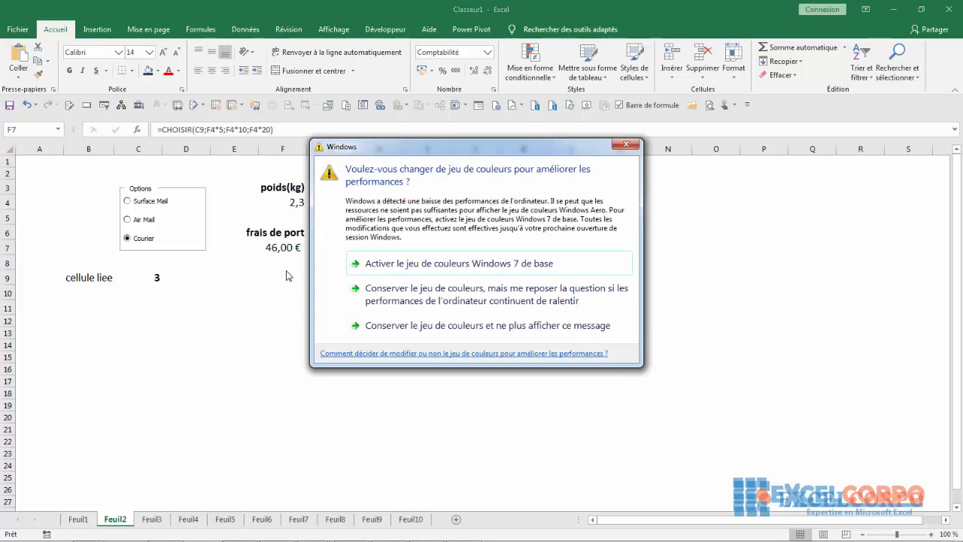
pyautogui.click(628, 147)
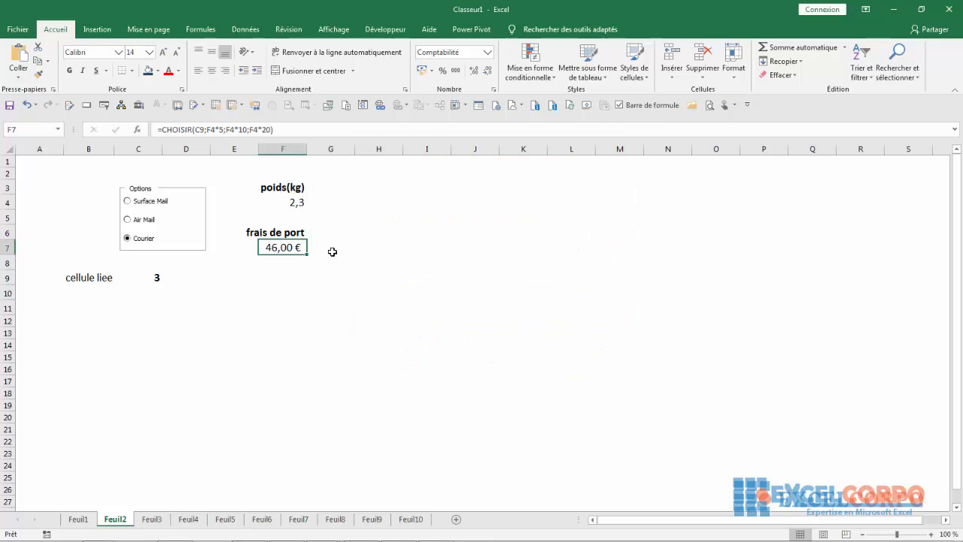
pyautogui.click(128, 220)
pyautogui.click(129, 239)
pyautogui.click(127, 202)
# Review the cell references in F7's CHOISIR formula, then switch the shipping option to Air Mail and finally Courier
pyautogui.click(236, 131)
pyautogui.click(291, 247)
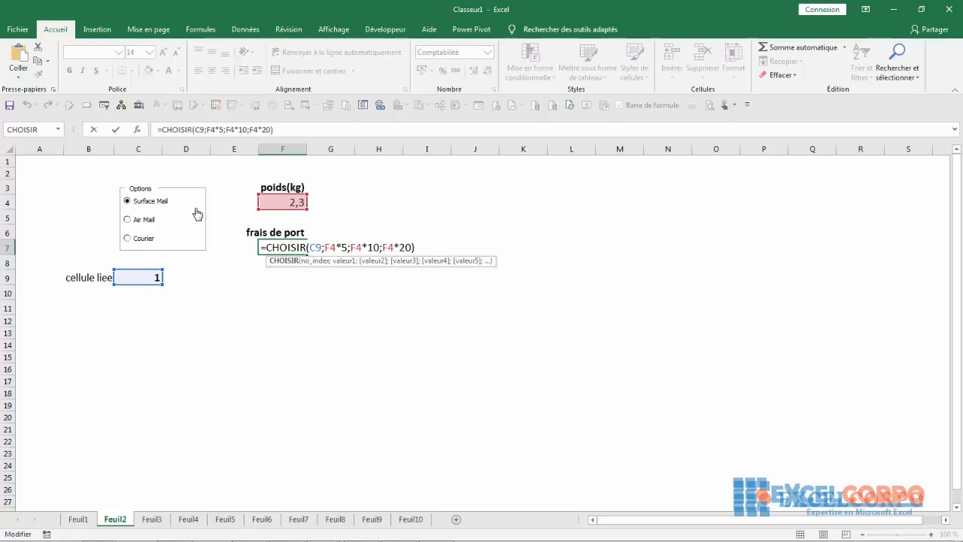
pyautogui.press('Return')
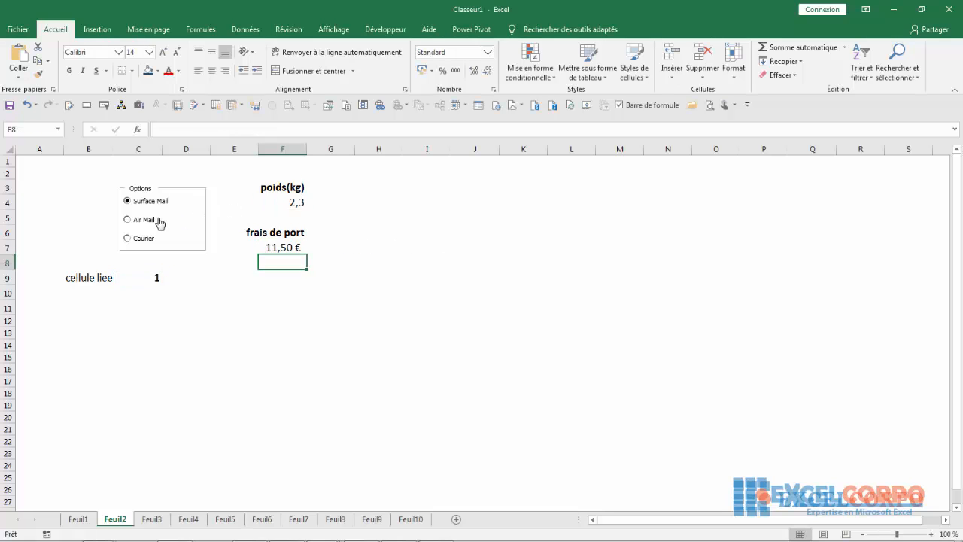
pyautogui.click(125, 220)
pyautogui.click(126, 239)
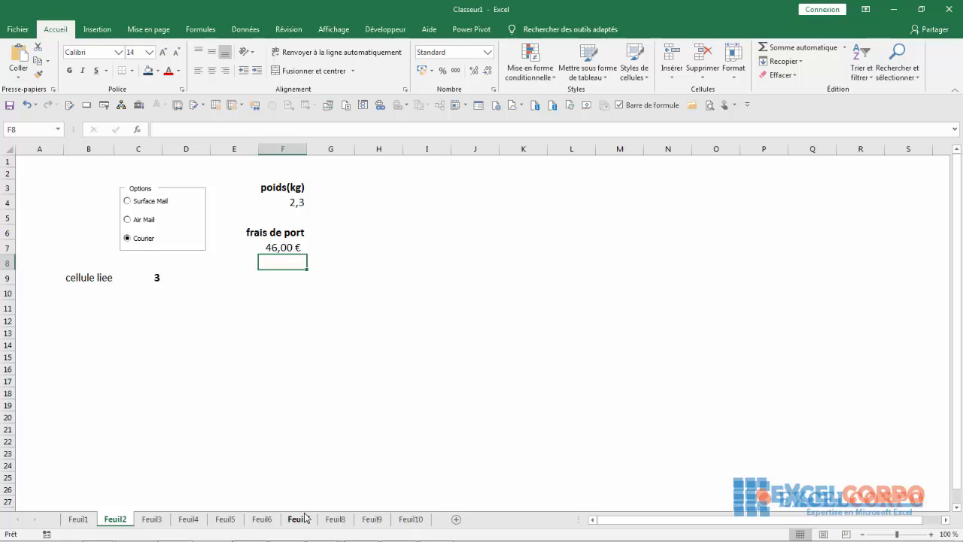
pyautogui.click(437, 533)
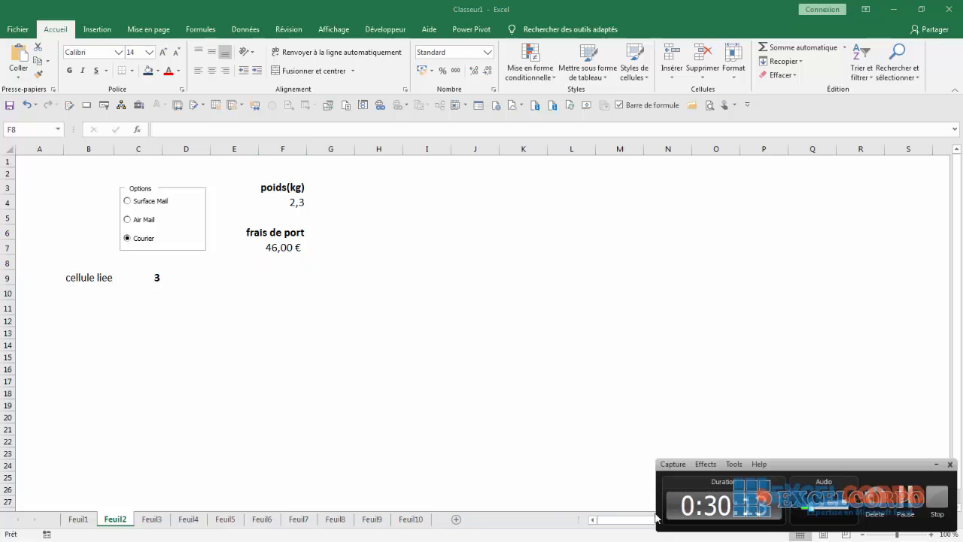
pyautogui.click(904, 494)
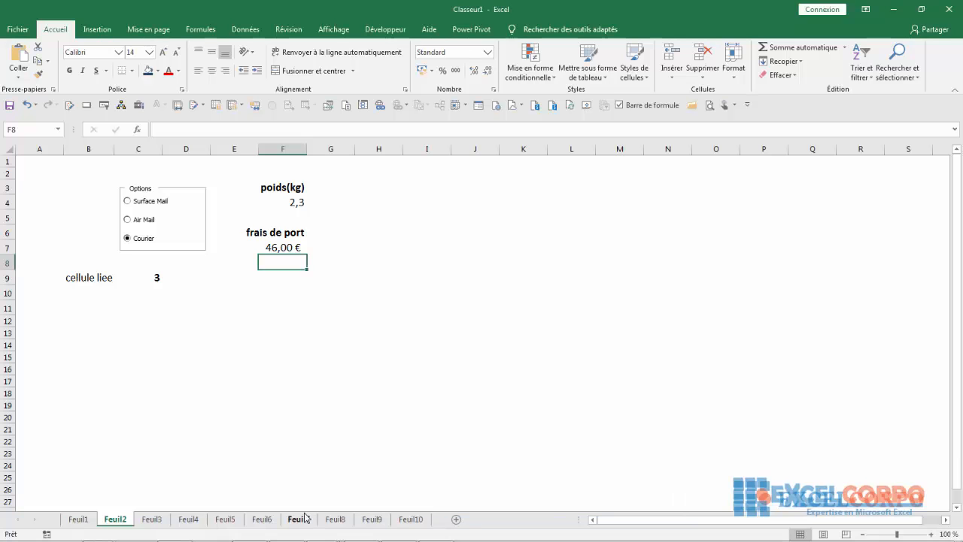
pyautogui.click(436, 532)
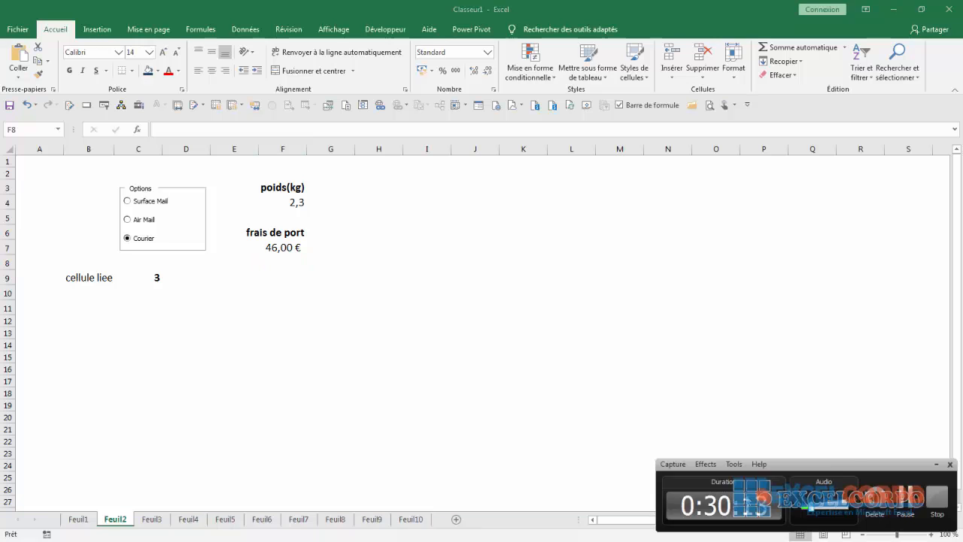
pyautogui.click(905, 494)
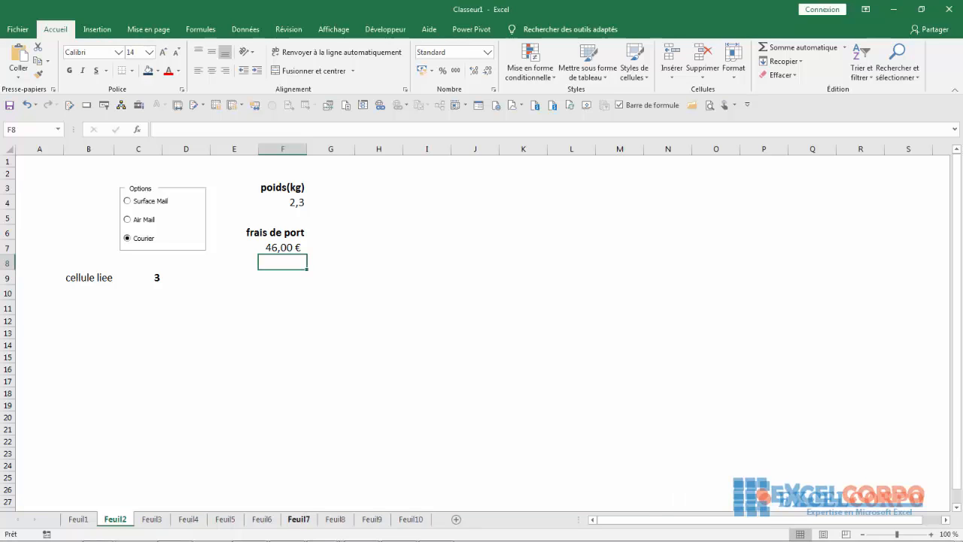
pyautogui.click(436, 533)
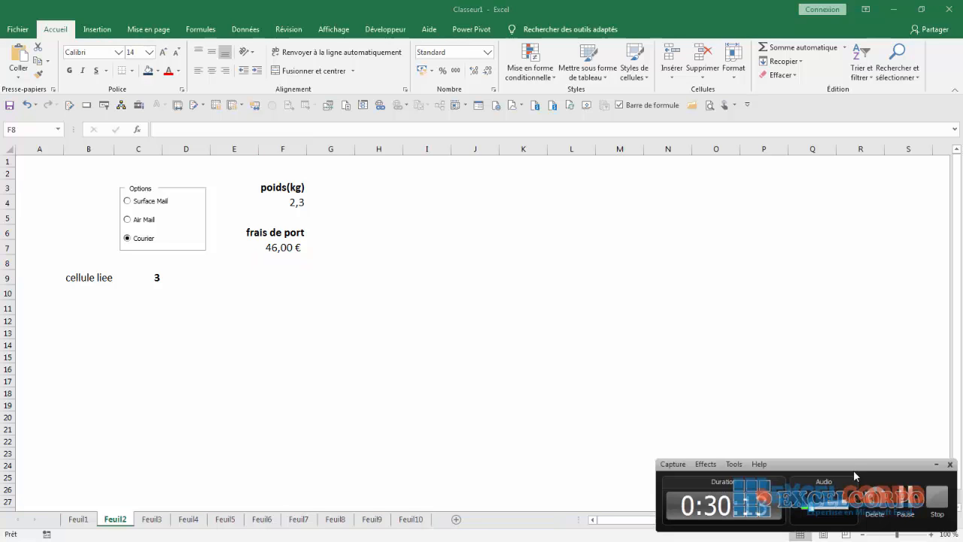
pyautogui.click(904, 494)
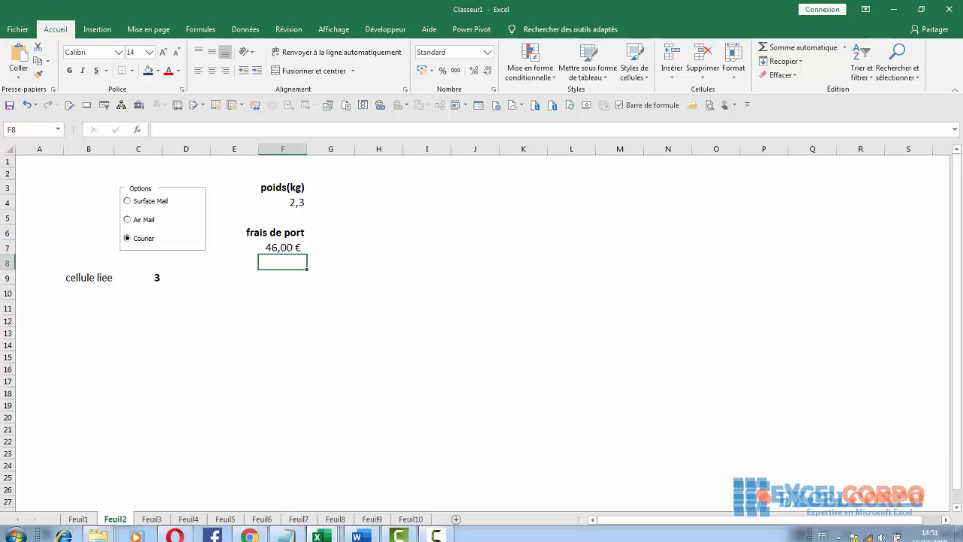
pyautogui.click(436, 533)
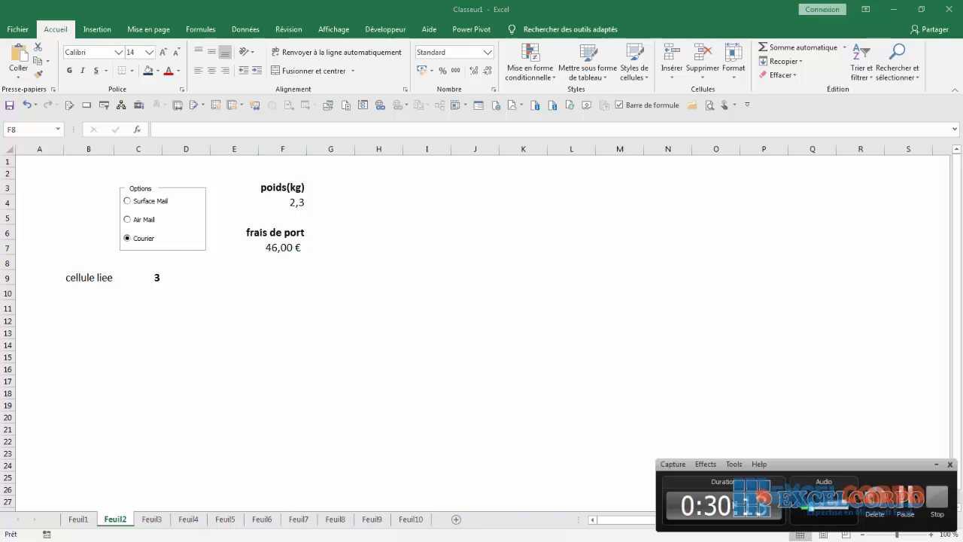
pyautogui.click(903, 497)
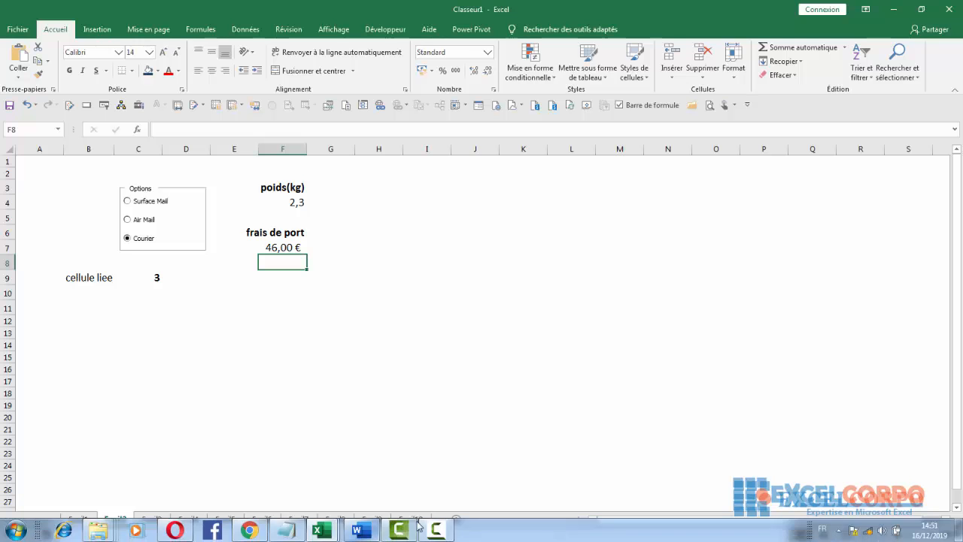
pyautogui.click(443, 531)
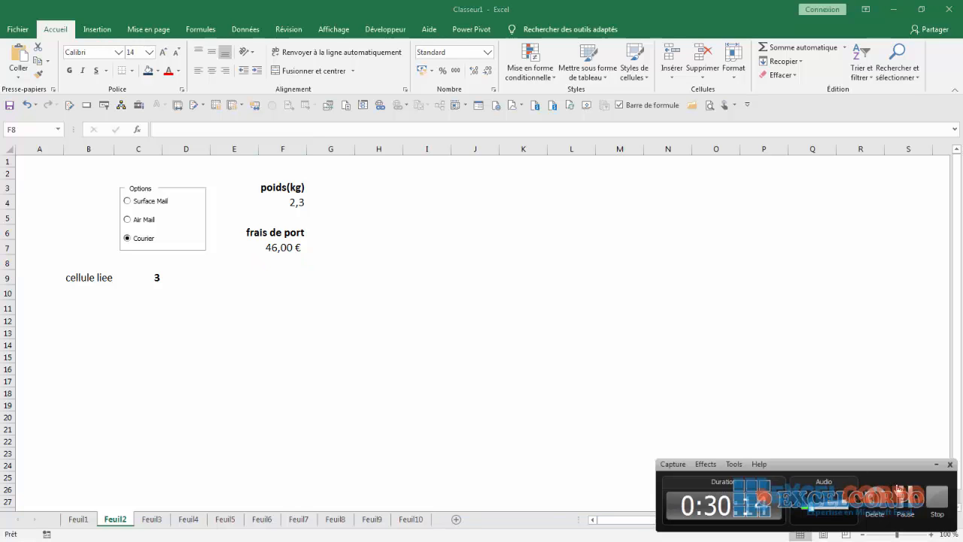
pyautogui.click(901, 495)
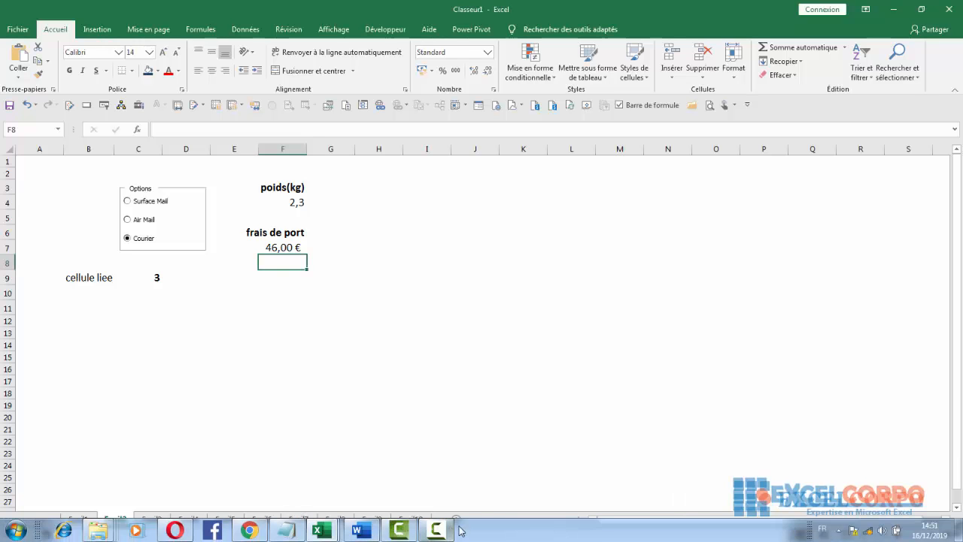
pyautogui.click(444, 530)
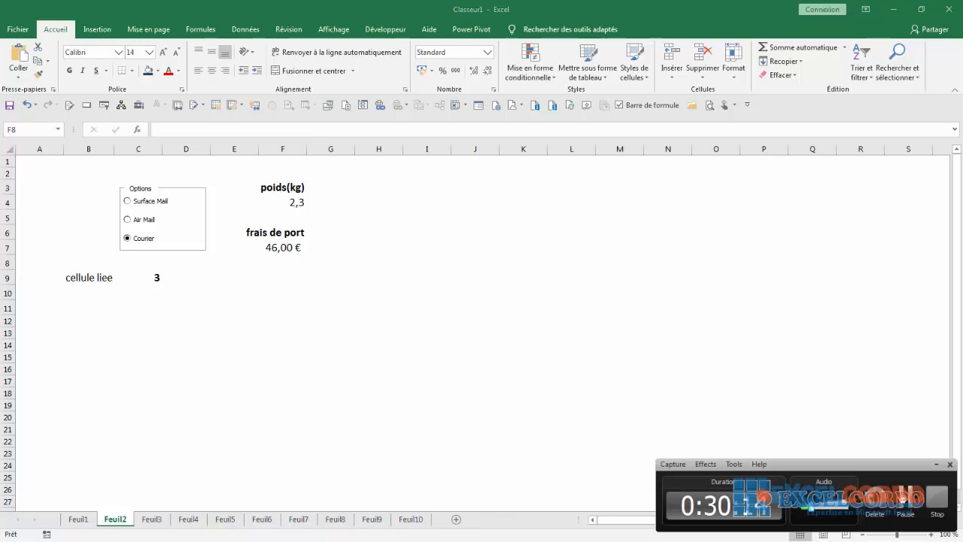